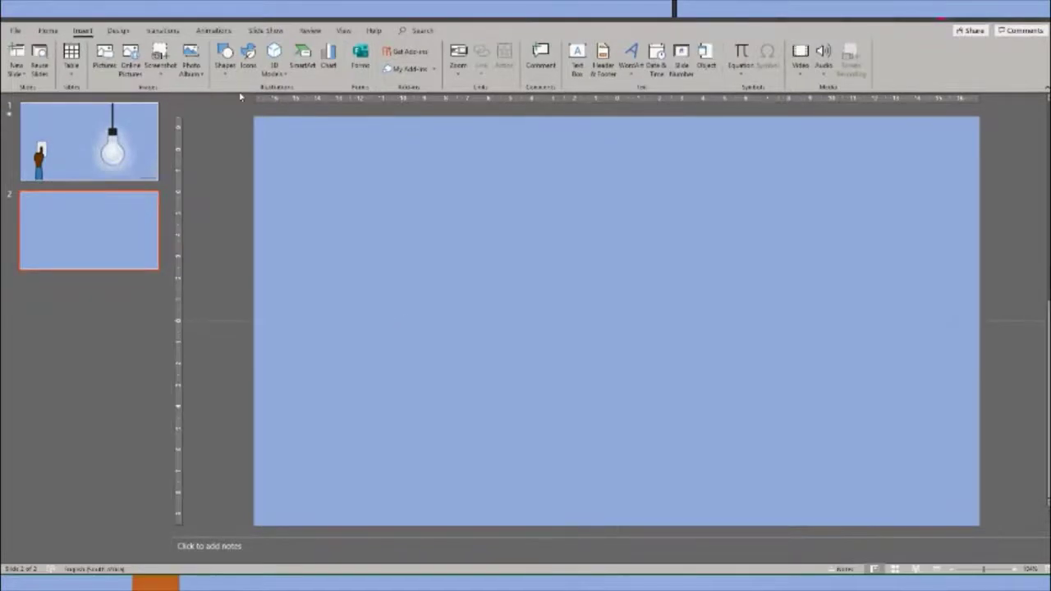
# Draw a teardrop near the slide's upper left, rotate its point straight down and widen it slightly.
pyautogui.click(225, 59)
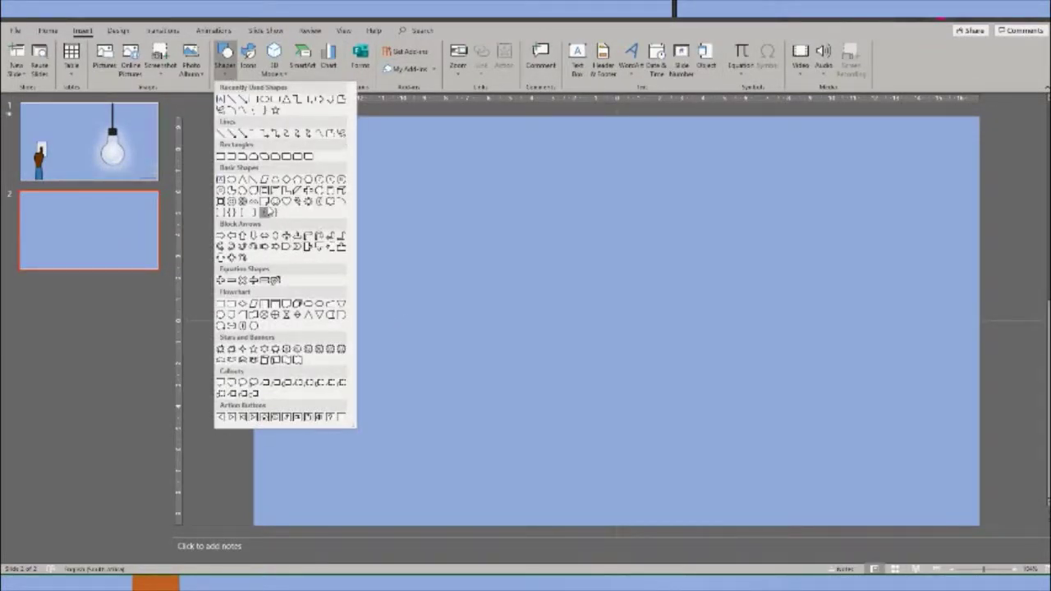
pyautogui.click(252, 189)
pyautogui.moveTo(330, 180); pyautogui.dragTo(398, 229)
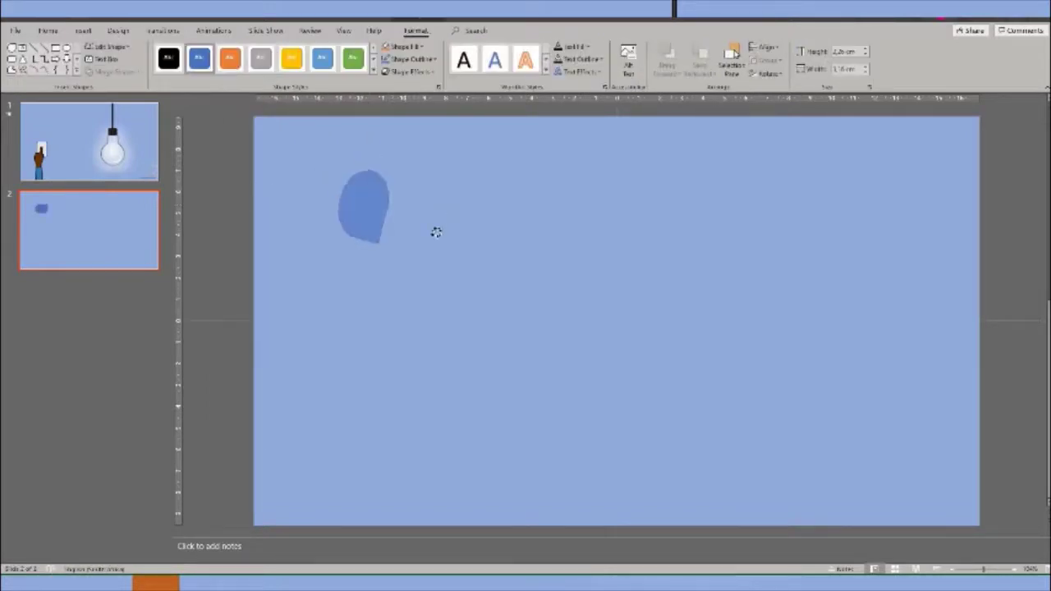
pyautogui.moveTo(370, 160); pyautogui.dragTo(427, 265)
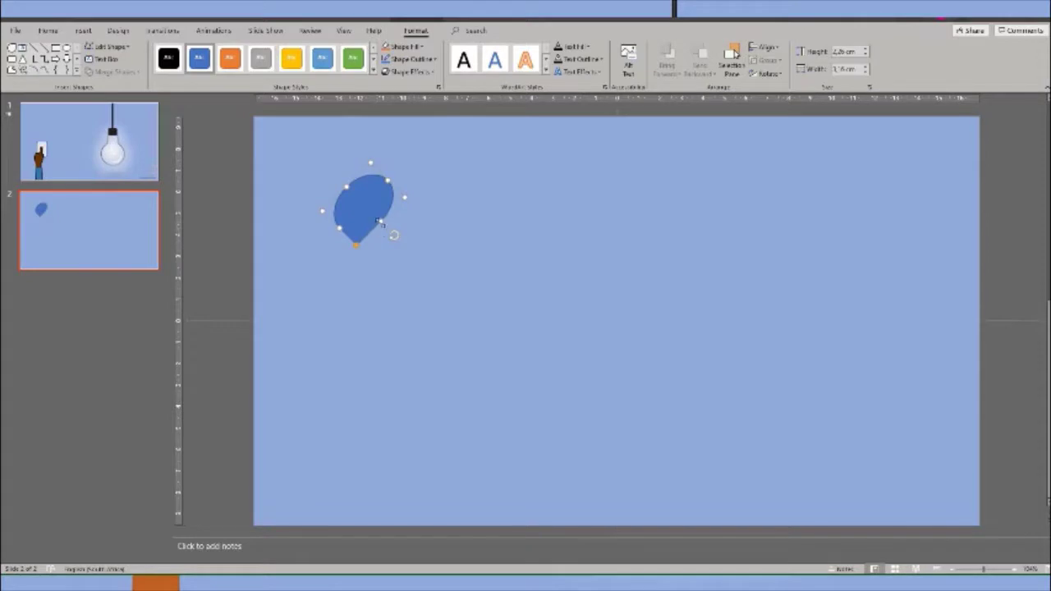
pyautogui.moveTo(381, 223); pyautogui.dragTo(389, 247)
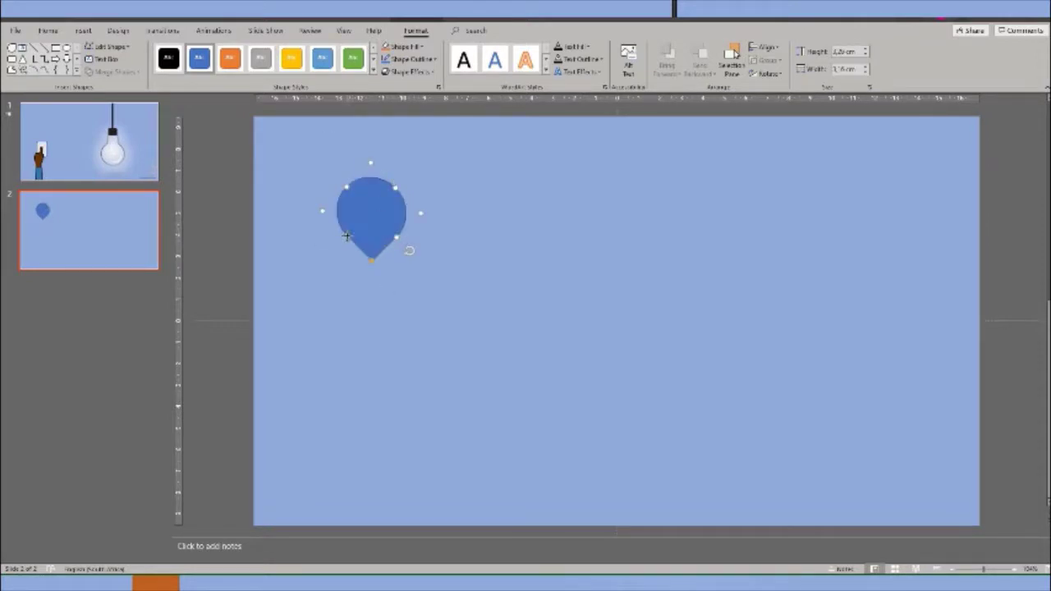
pyautogui.moveTo(345, 236); pyautogui.dragTo(344, 239)
pyautogui.click(410, 278)
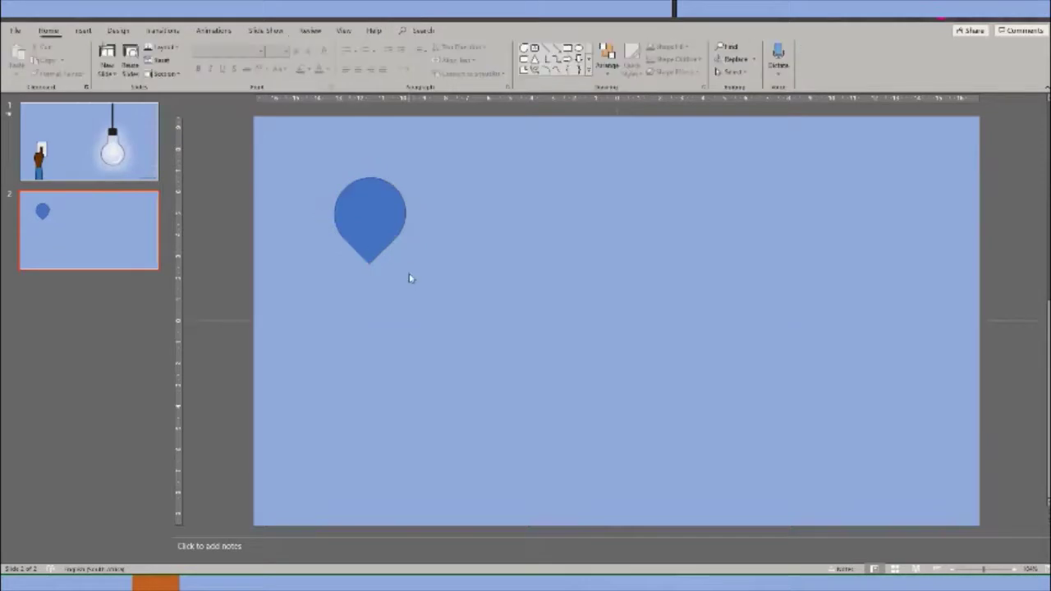
# Draw a rectangle under the teardrop and Union the two into one bulb shape.
pyautogui.click(82, 31)
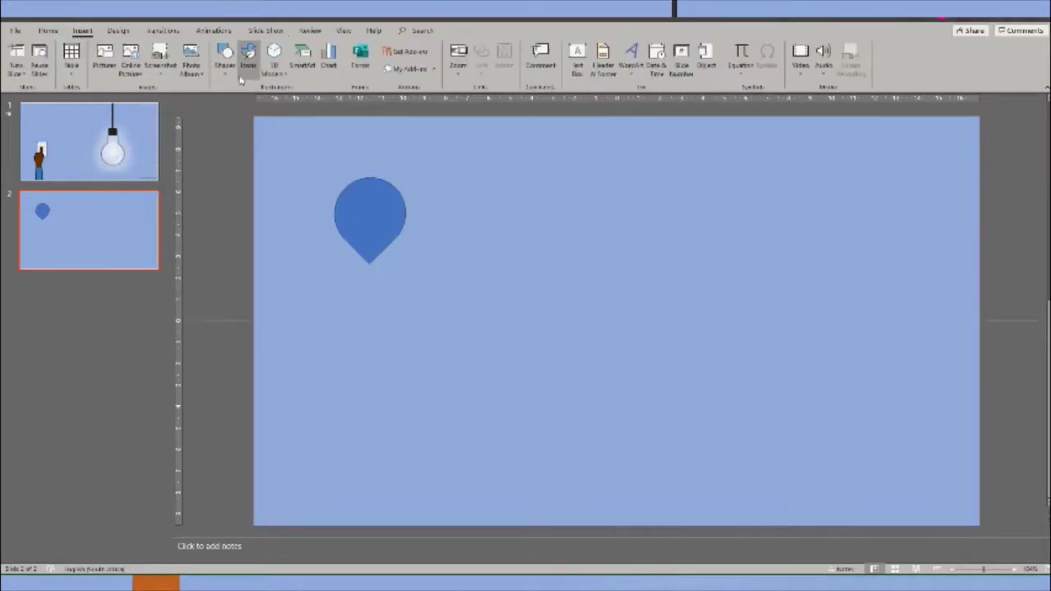
pyautogui.click(225, 64)
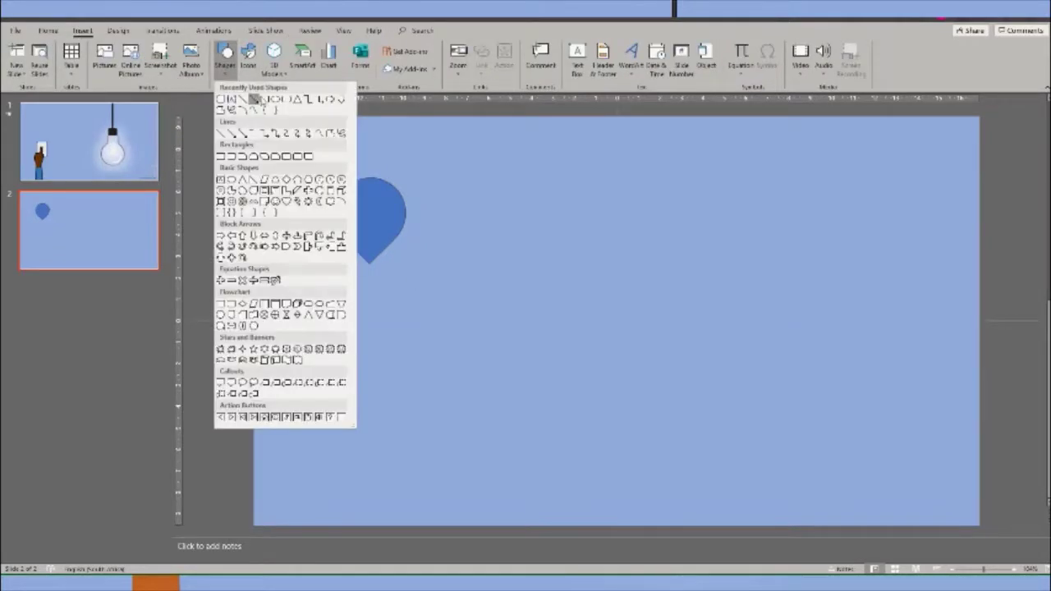
pyautogui.click(287, 100)
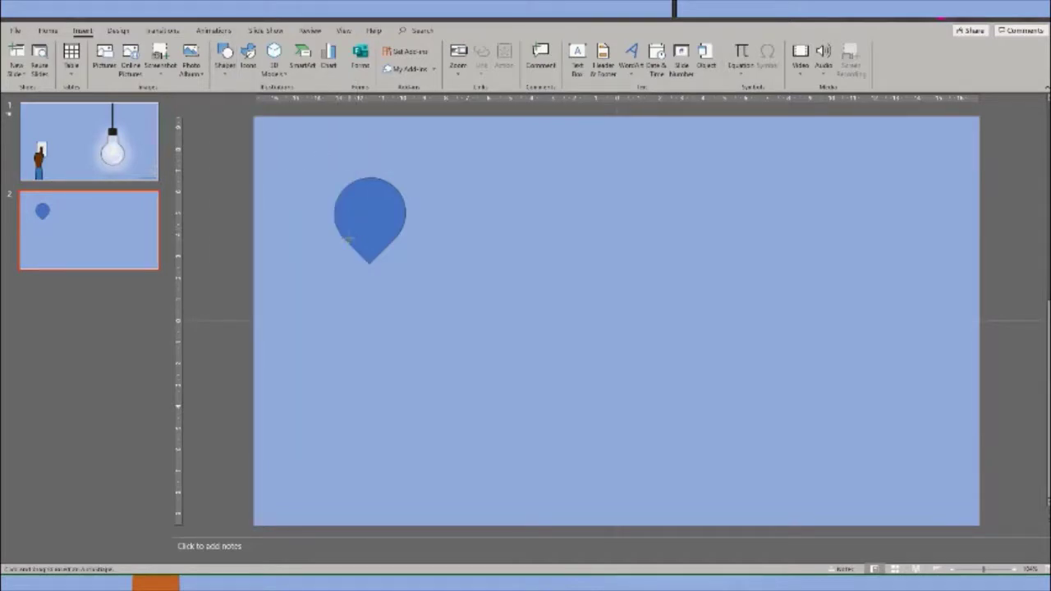
pyautogui.moveTo(349, 239); pyautogui.dragTo(392, 280)
pyautogui.moveTo(460, 316); pyautogui.dragTo(284, 137)
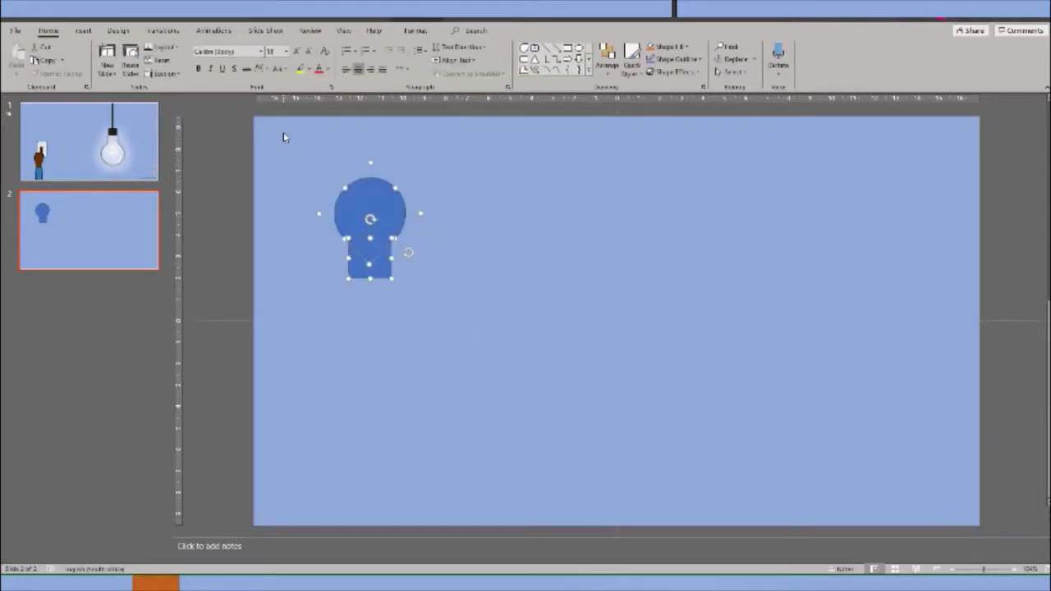
pyautogui.click(415, 30)
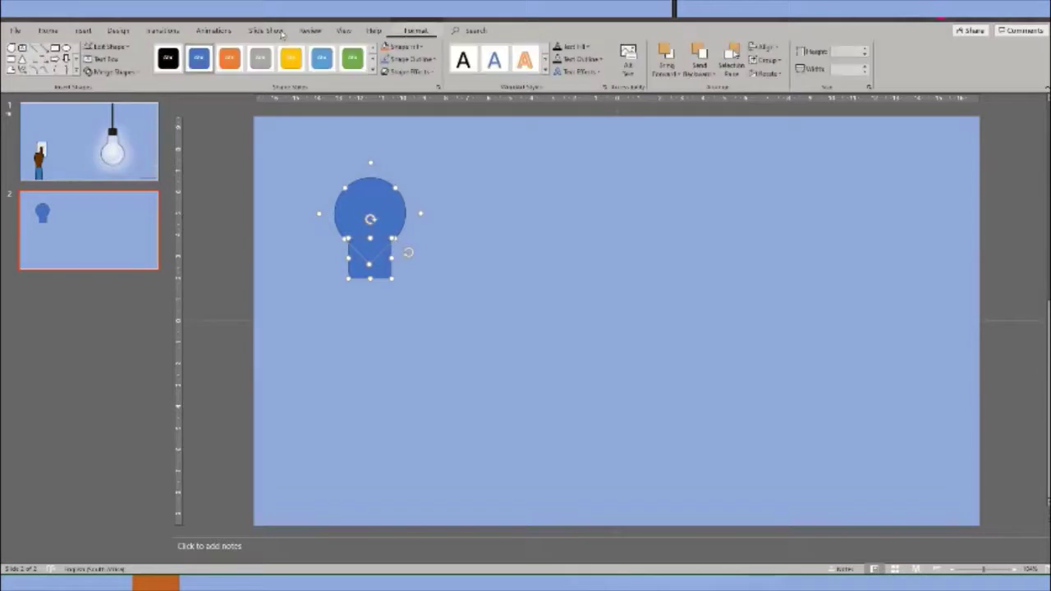
pyautogui.click(95, 71)
pyautogui.click(115, 83)
pyautogui.click(362, 329)
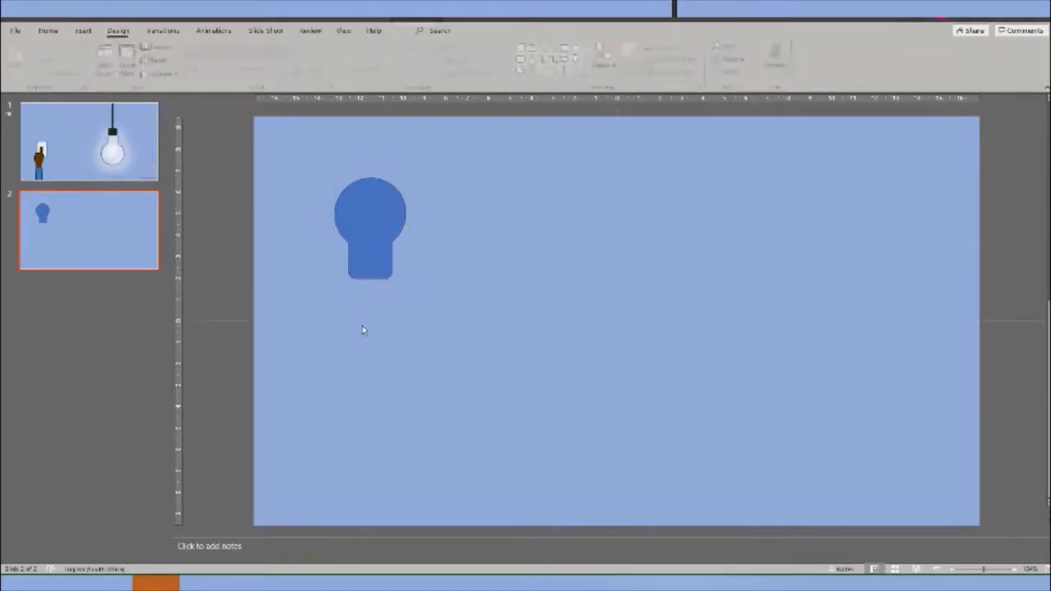
# Make the bulb's round top taller and widen the bulb slightly.
pyautogui.click(382, 253)
pyautogui.moveTo(370, 176); pyautogui.dragTo(370, 152)
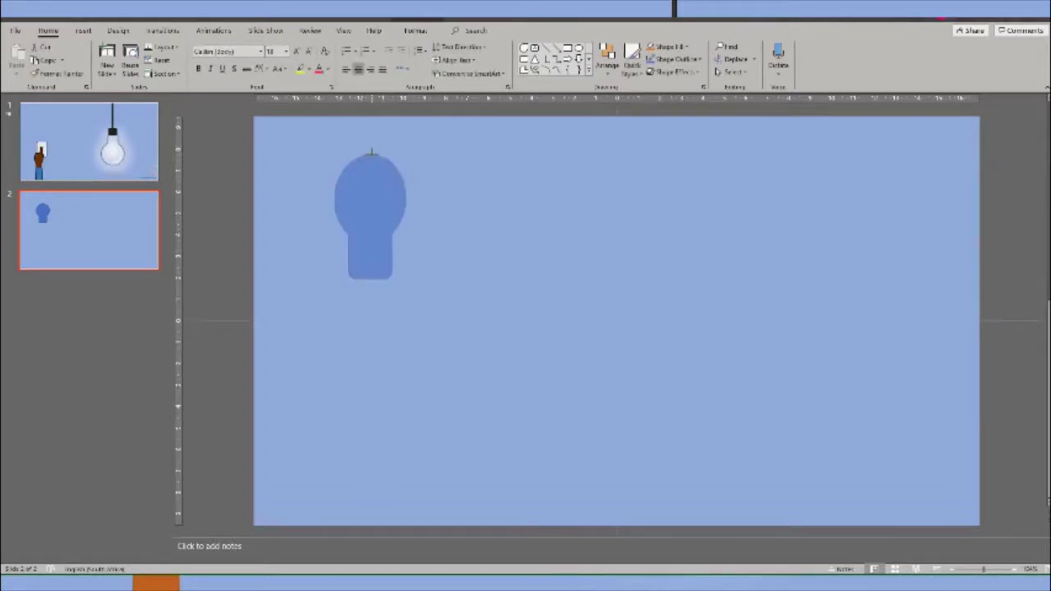
pyautogui.moveTo(406, 216); pyautogui.dragTo(409, 216)
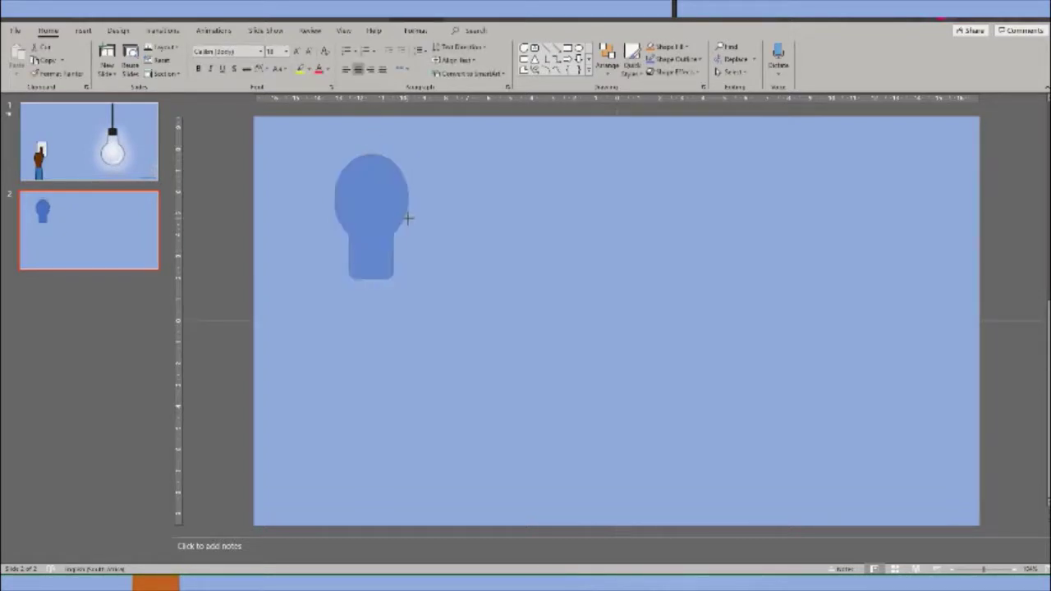
pyautogui.click(300, 118)
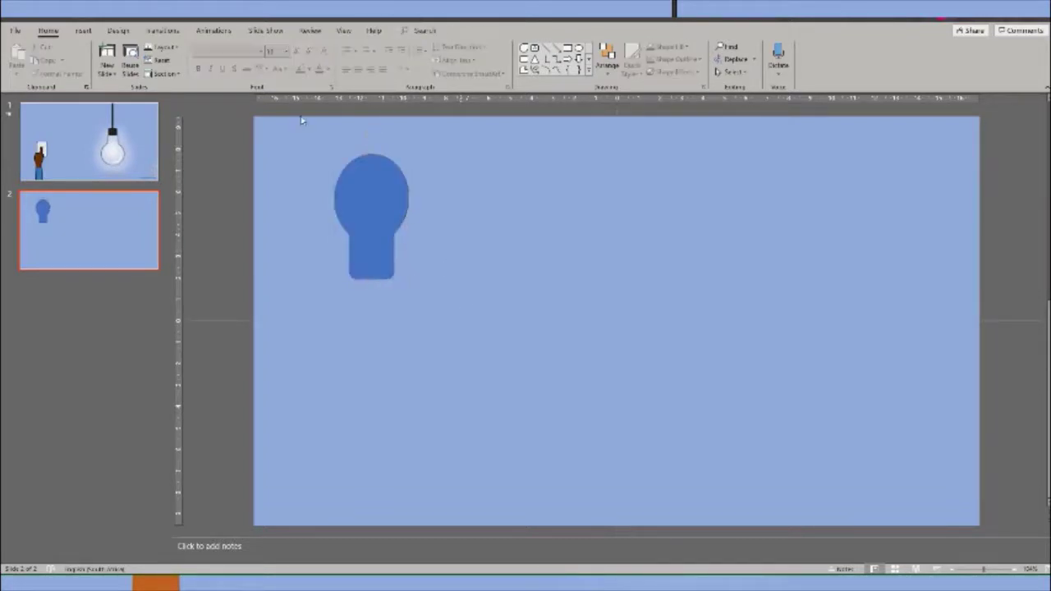
pyautogui.click(82, 30)
# Draw a small rounded bar below the bulb and stack two duplicates beneath it.
pyautogui.click(225, 59)
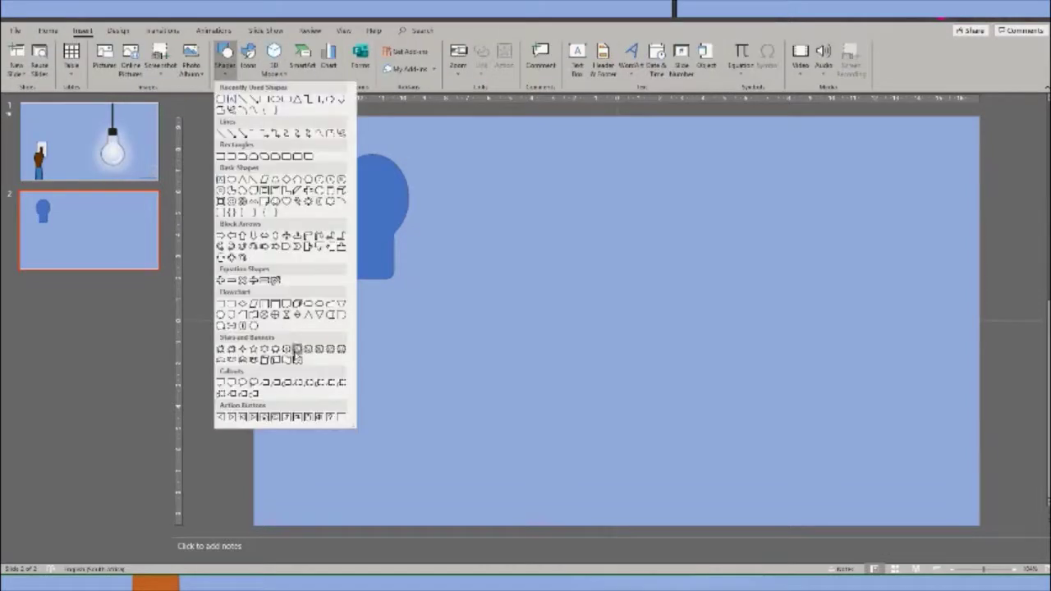
pyautogui.click(307, 306)
pyautogui.moveTo(349, 305); pyautogui.dragTo(401, 323)
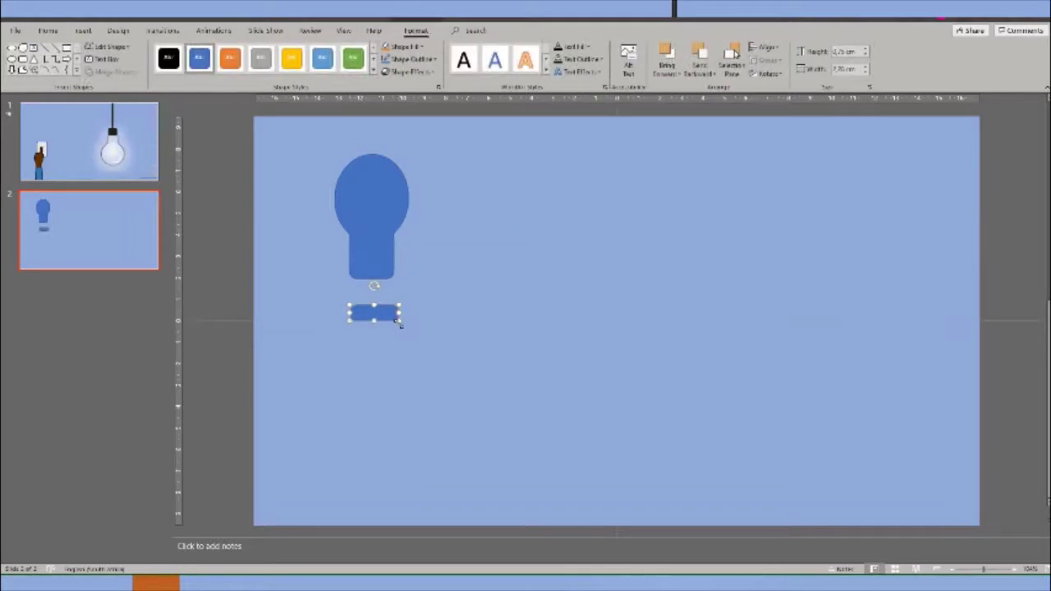
pyautogui.hotkey('ctrl', 'd')
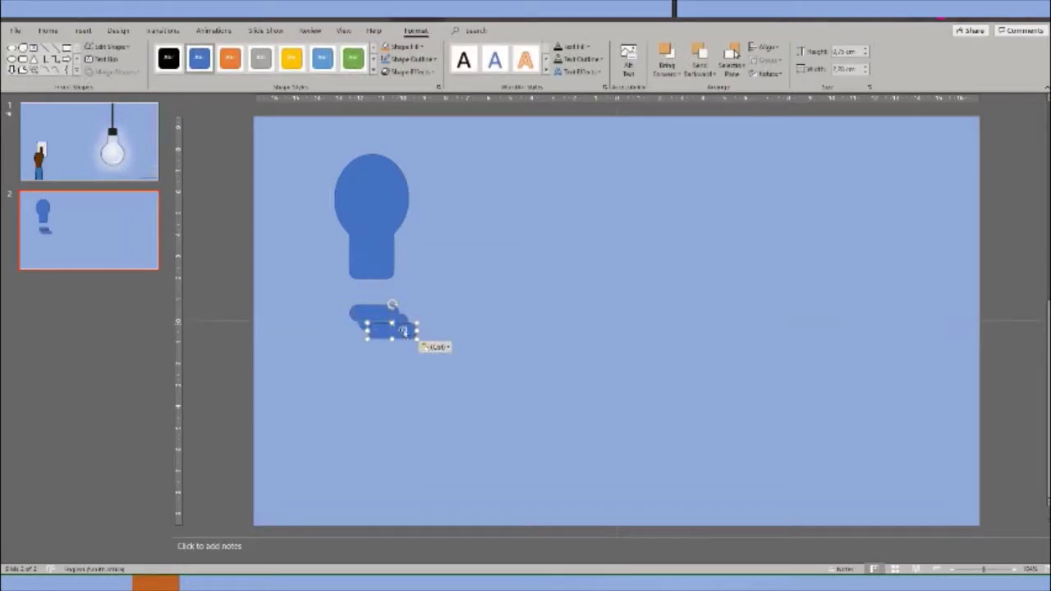
pyautogui.moveTo(411, 340); pyautogui.dragTo(393, 347)
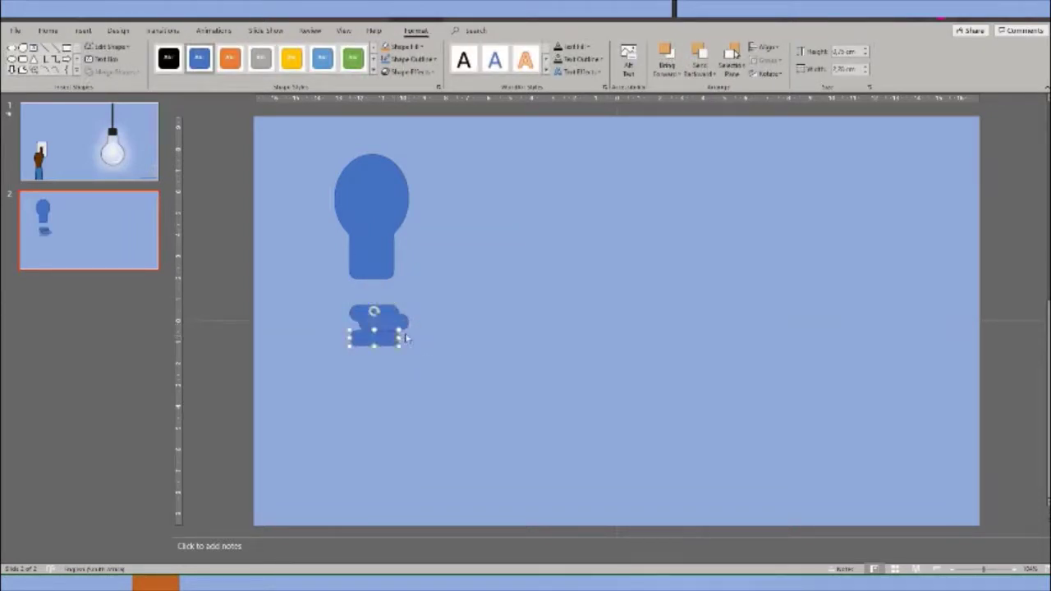
pyautogui.hotkey('ctrl', 'd')
pyautogui.moveTo(403, 345); pyautogui.dragTo(392, 355)
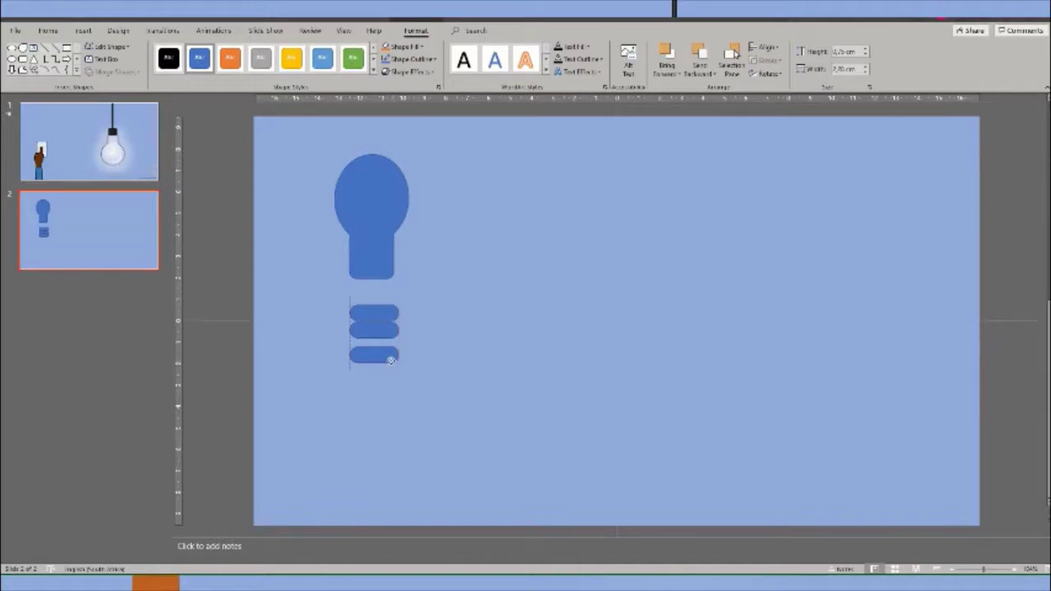
# Push the bottom bar up against the others and select all three bars.
pyautogui.click(389, 351)
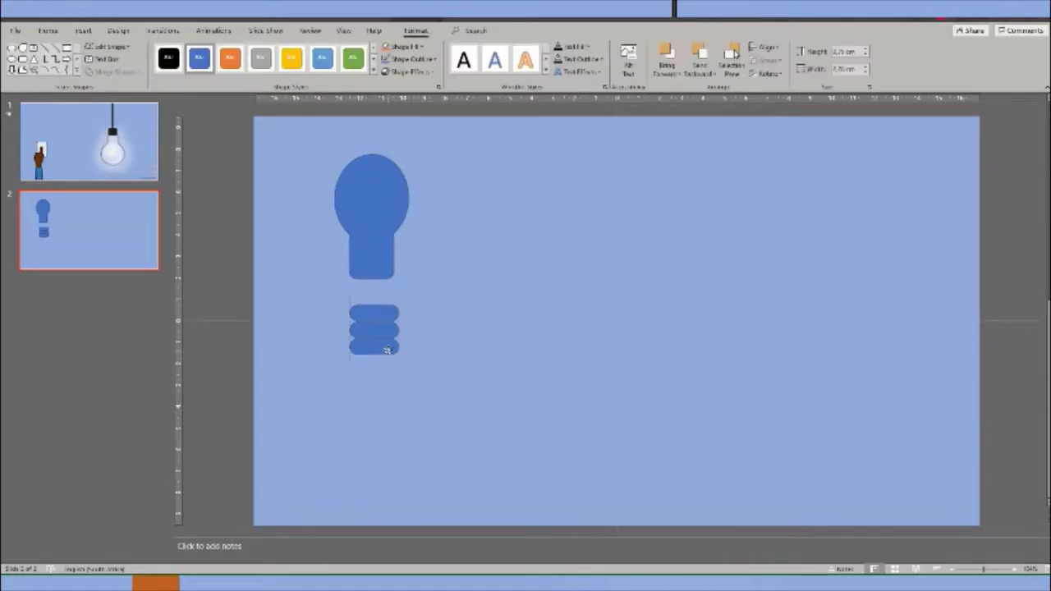
pyautogui.moveTo(389, 341); pyautogui.dragTo(395, 322)
pyautogui.click(364, 369)
pyautogui.moveTo(422, 393); pyautogui.dragTo(333, 306)
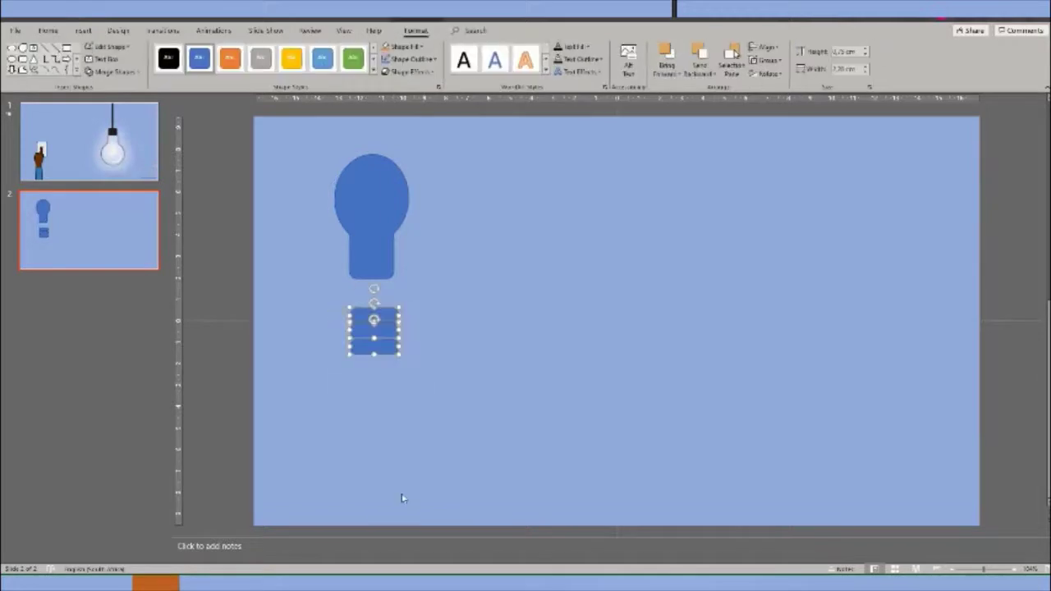
# Union the three bars, then undo after the merged base gets dragged aside.
pyautogui.click(110, 71)
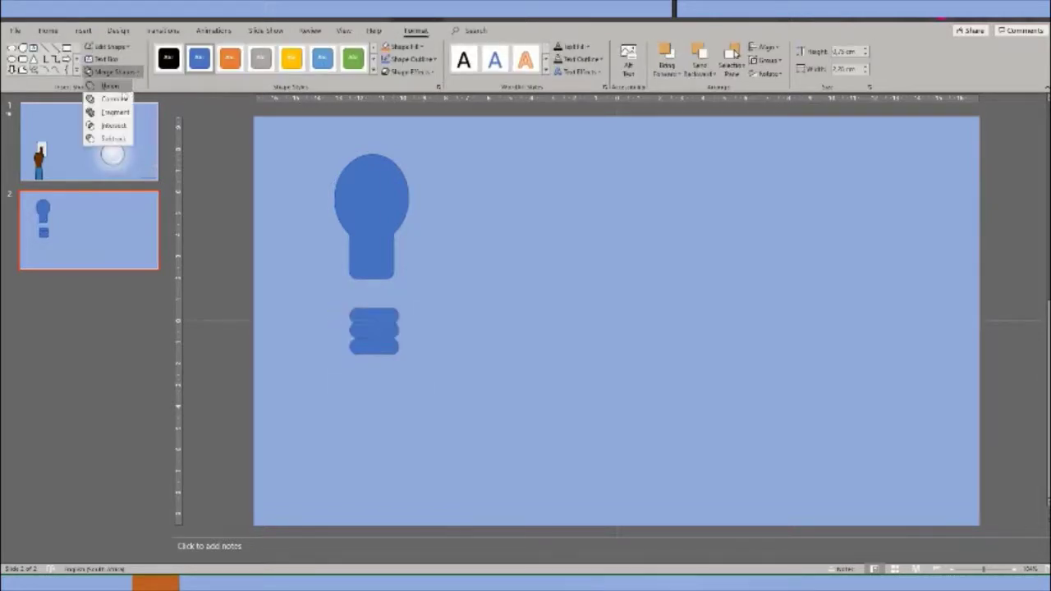
pyautogui.click(113, 87)
pyautogui.click(521, 347)
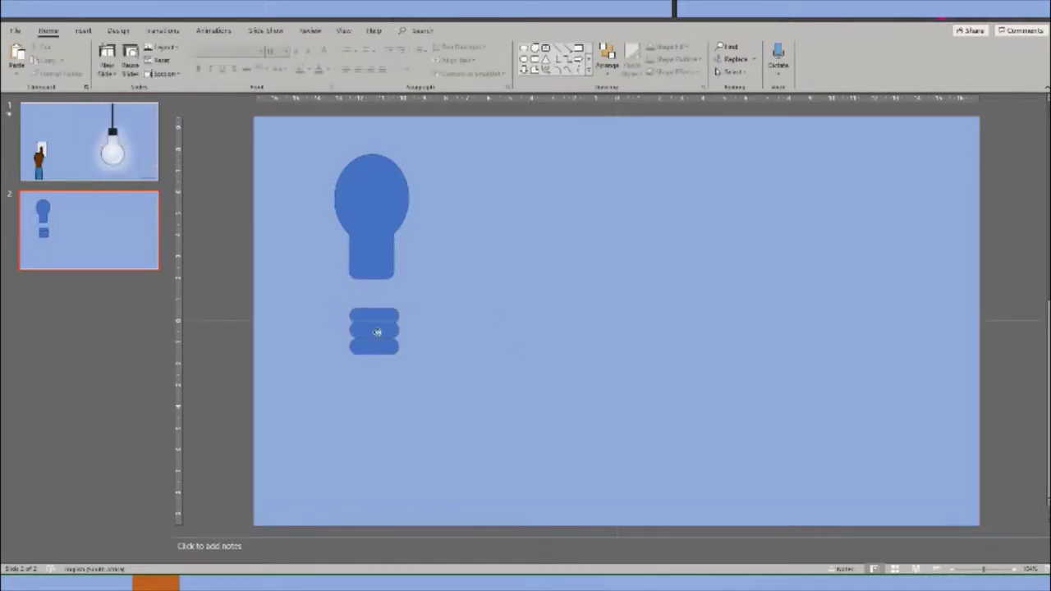
pyautogui.moveTo(378, 333); pyautogui.dragTo(454, 308)
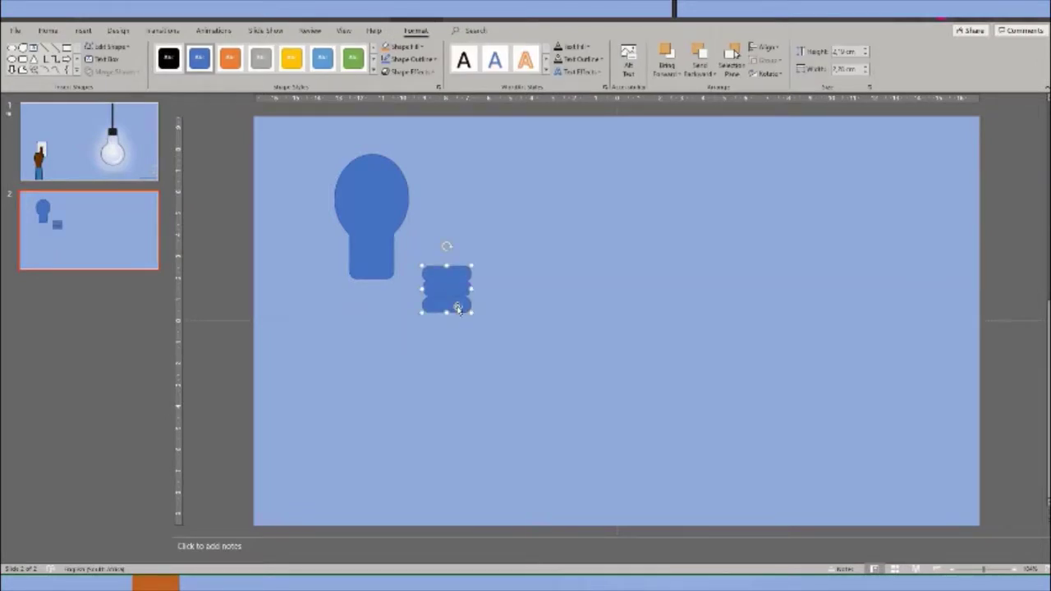
pyautogui.hotkey('ctrl', 'z')
pyautogui.hotkey('ctrl', 'z')
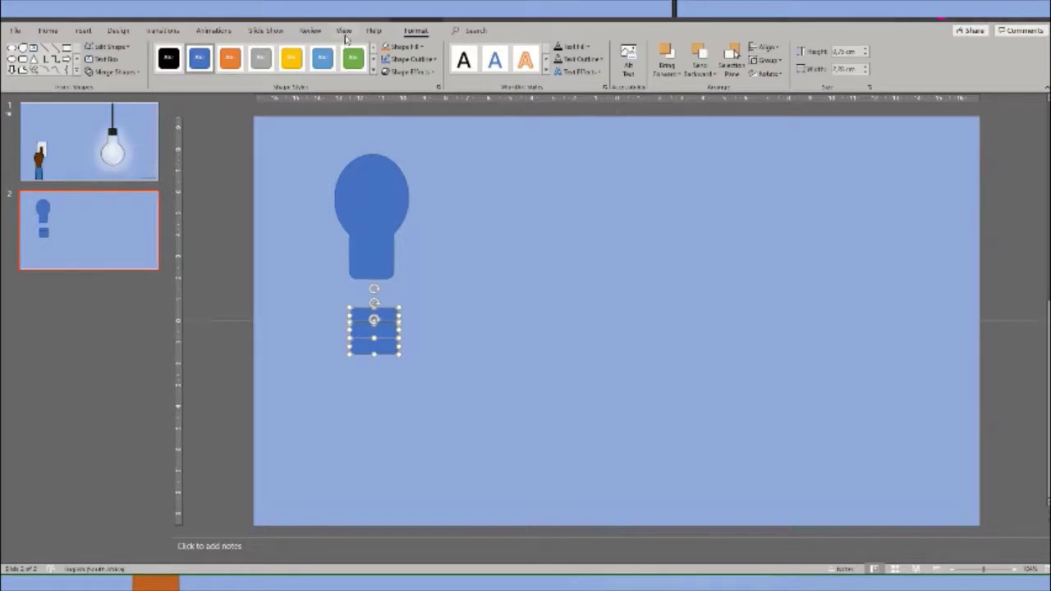
# Reselect all three stacked bars under the bulb.
pyautogui.click(345, 35)
pyautogui.click(420, 352)
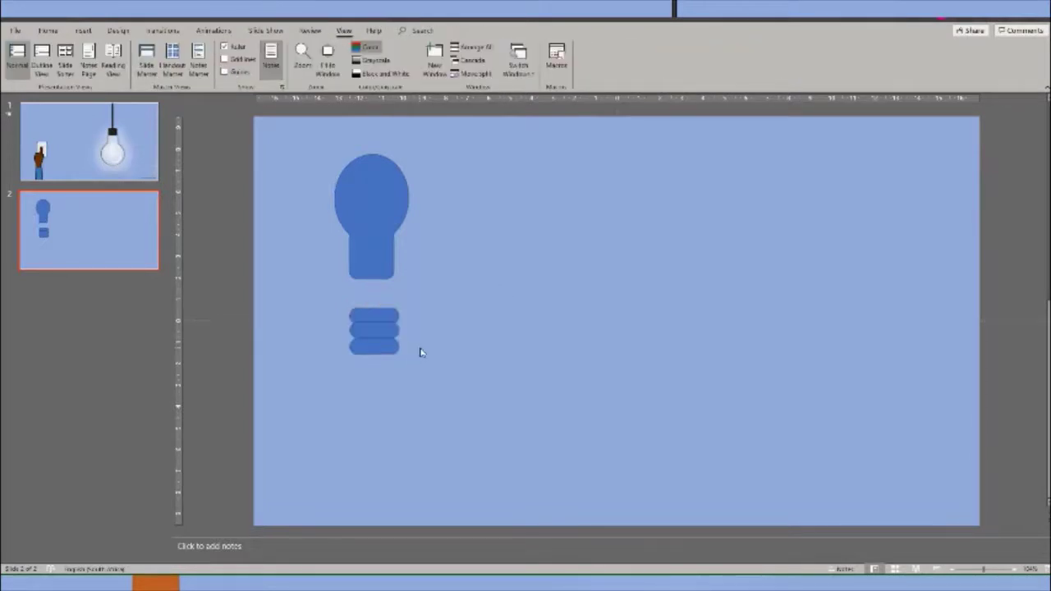
pyautogui.click(394, 312)
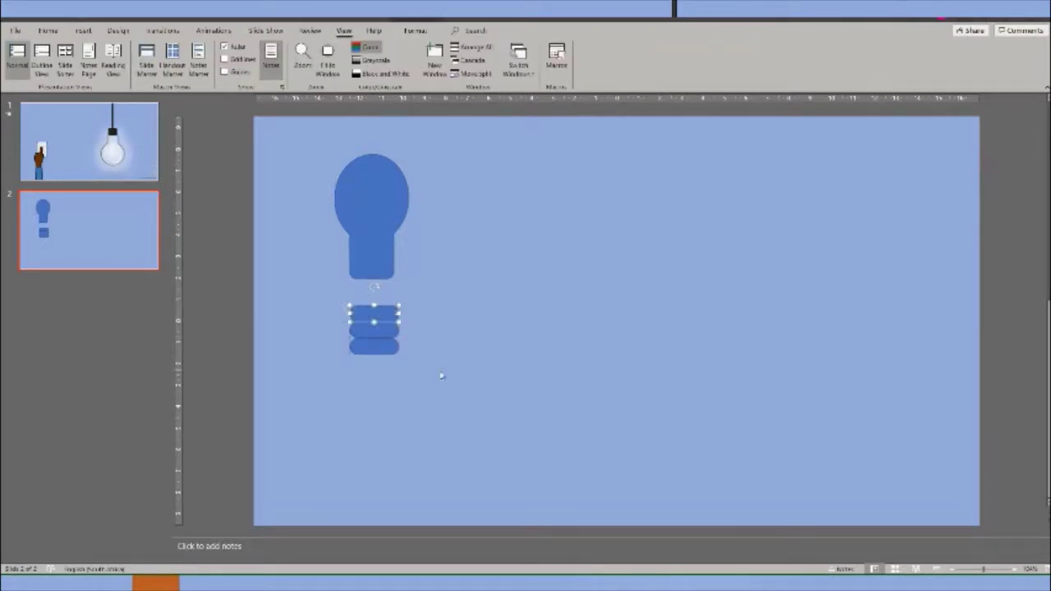
pyautogui.click(394, 350)
pyautogui.click(415, 365)
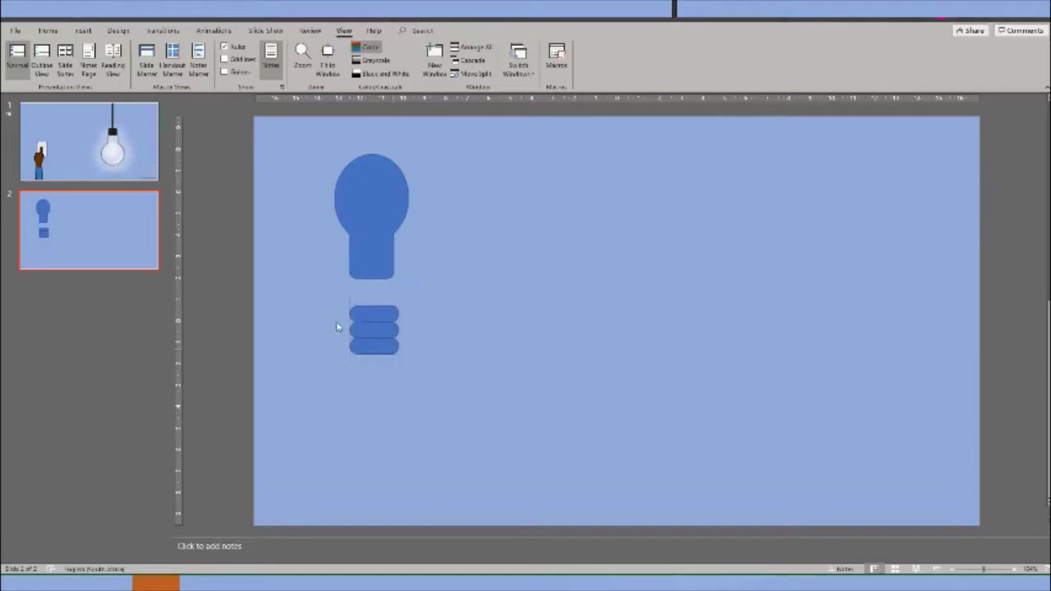
pyautogui.moveTo(442, 356); pyautogui.dragTo(320, 279)
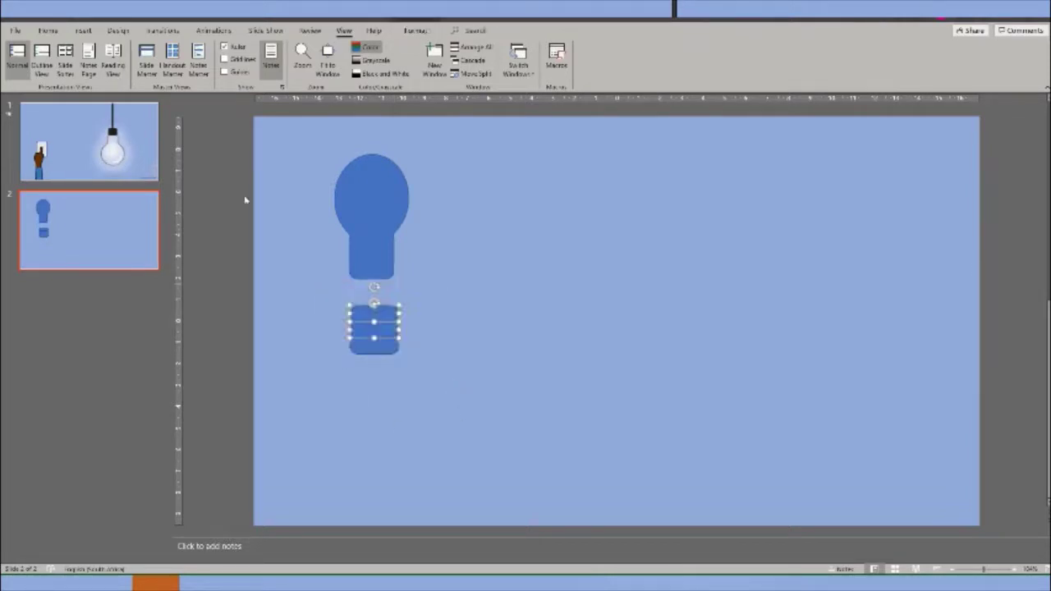
pyautogui.moveTo(484, 427); pyautogui.dragTo(335, 292)
# Merge the bars with Union into a single wavy screw-base shape and bring up its shortcut menu.
pyautogui.click(416, 30)
pyautogui.click(109, 72)
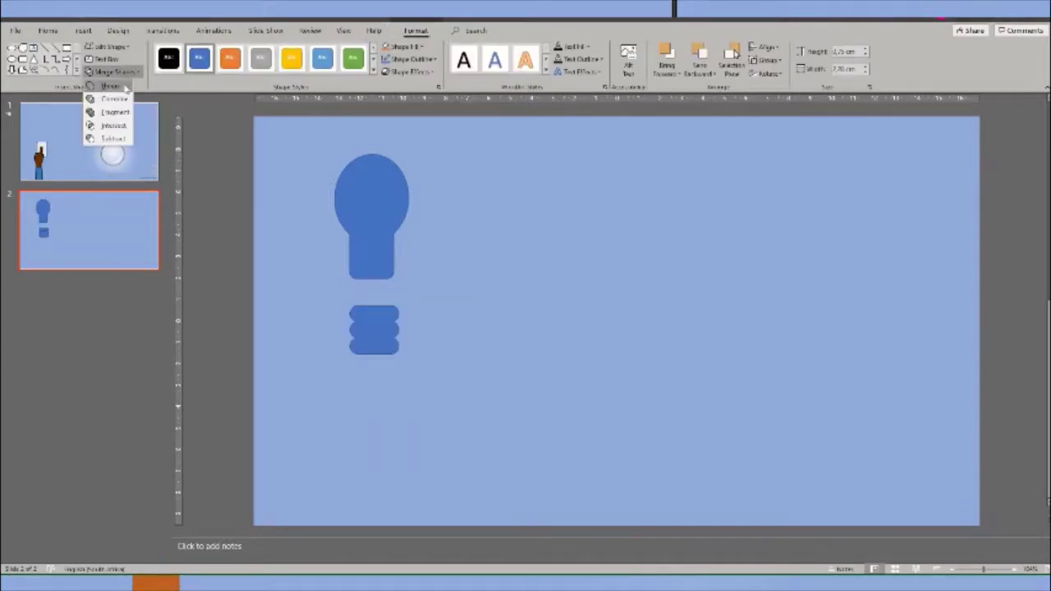
pyautogui.click(103, 92)
pyautogui.click(438, 298)
pyautogui.click(384, 343)
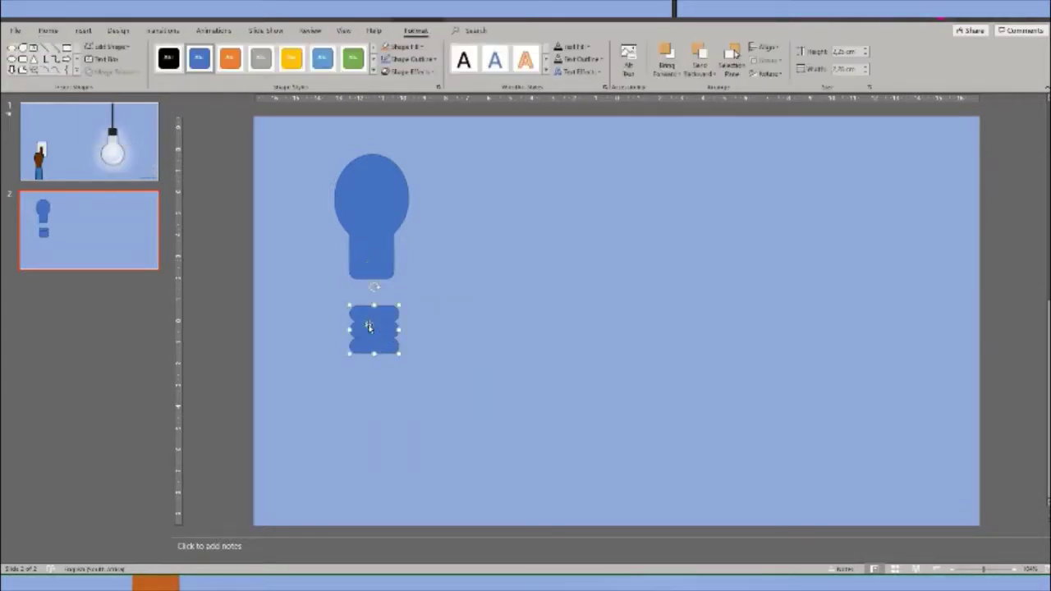
pyautogui.rightClick(369, 325)
# Fill the screw base black and give it a dark grey outline.
pyautogui.click(399, 539)
pyautogui.click(923, 166)
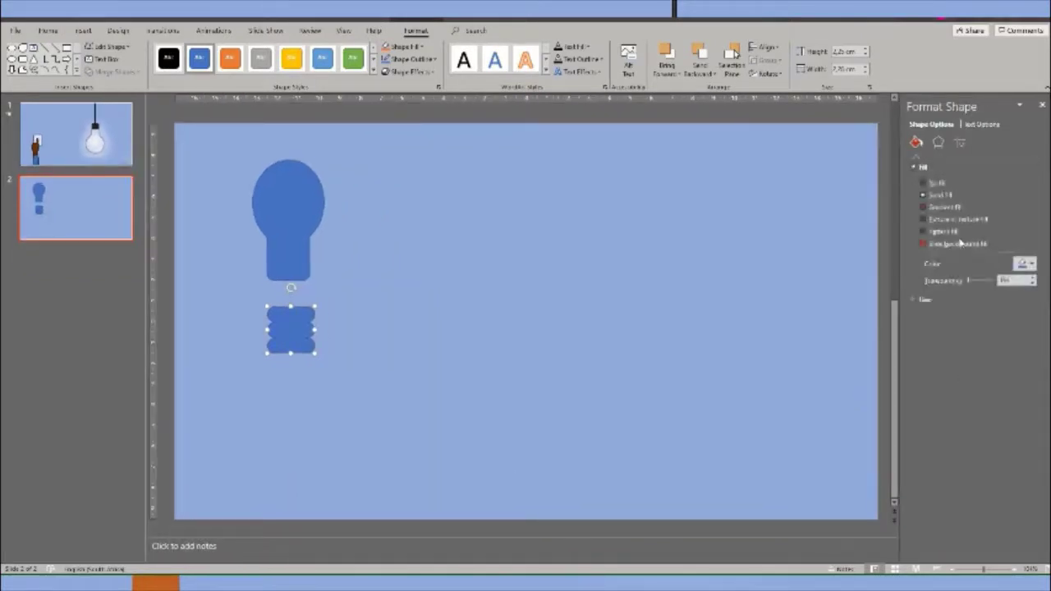
pyautogui.click(1024, 264)
pyautogui.click(973, 328)
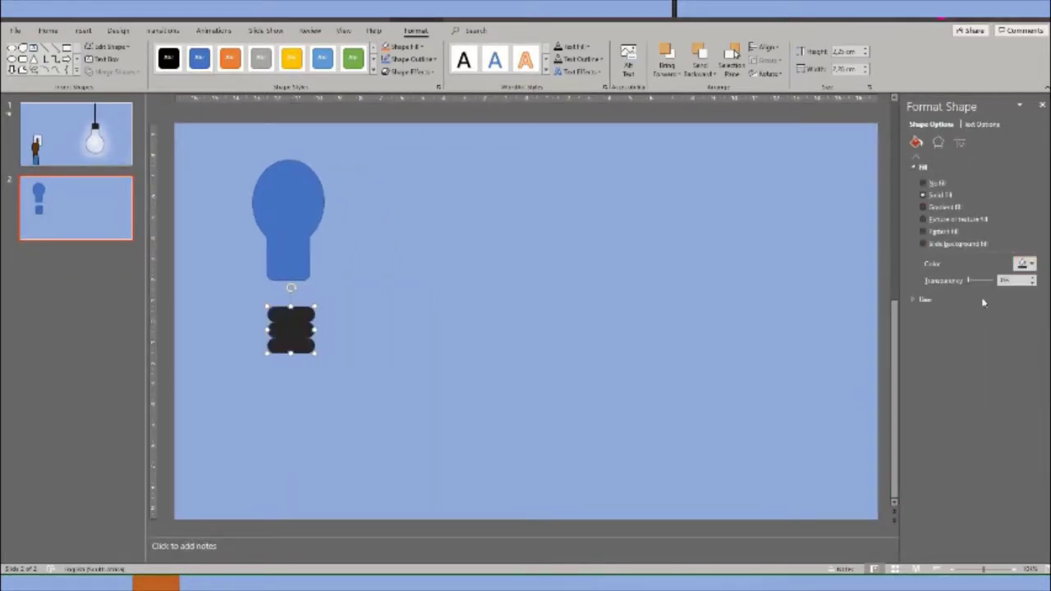
pyautogui.click(926, 300)
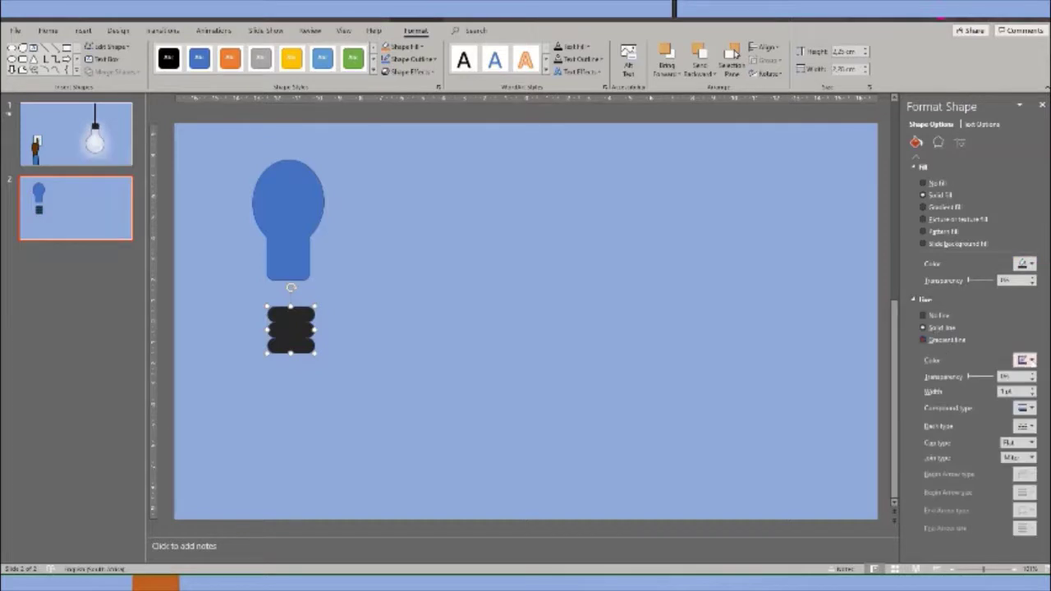
pyautogui.click(1024, 360)
pyautogui.click(974, 423)
# Apply top and bottom 3-D bevels to the screw base.
pyautogui.click(939, 143)
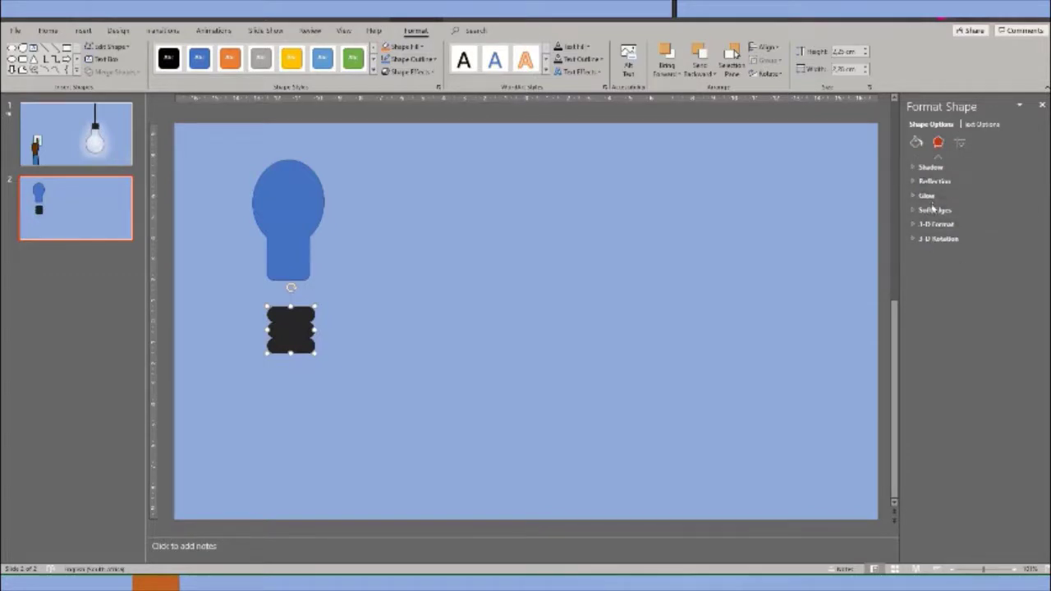
pyautogui.click(934, 225)
pyautogui.click(941, 255)
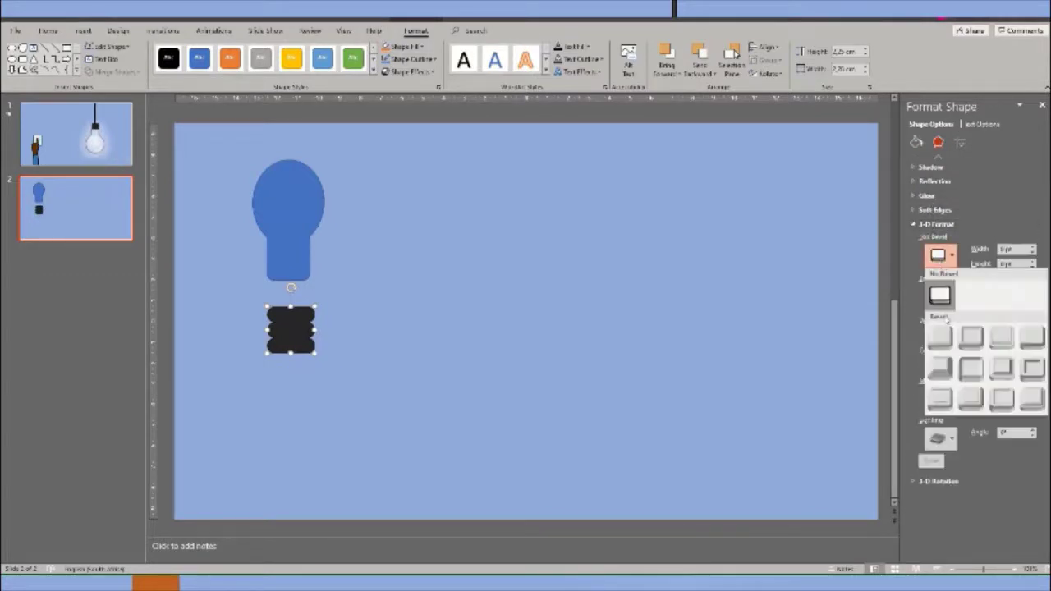
pyautogui.click(944, 327)
pyautogui.click(942, 299)
pyautogui.click(941, 388)
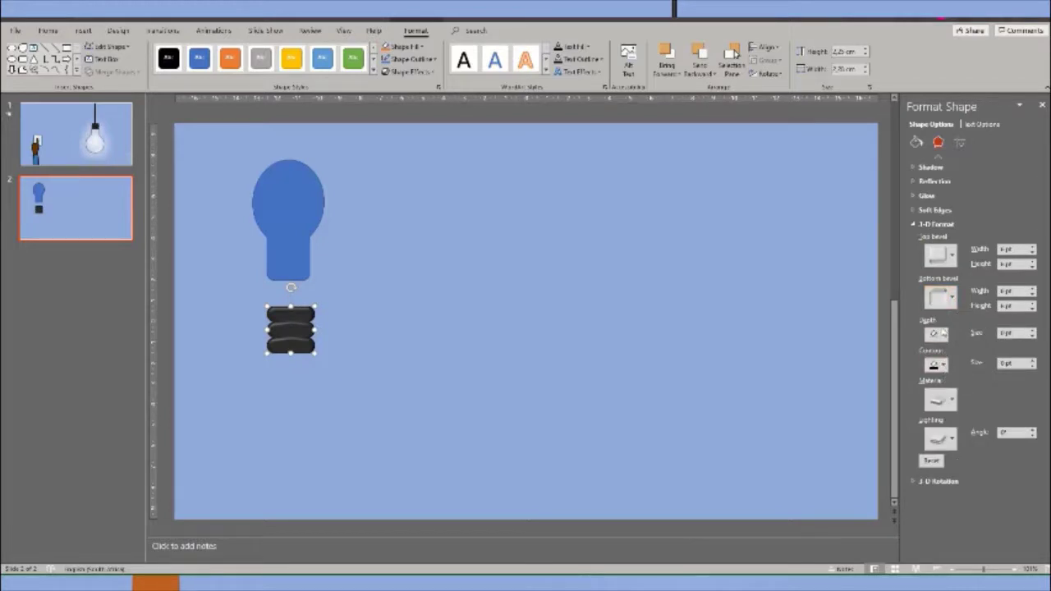
# Set the screw base's 3-D depth to black with a special-effect material and lighting preset.
pyautogui.click(936, 333)
pyautogui.click(940, 361)
pyautogui.click(946, 400)
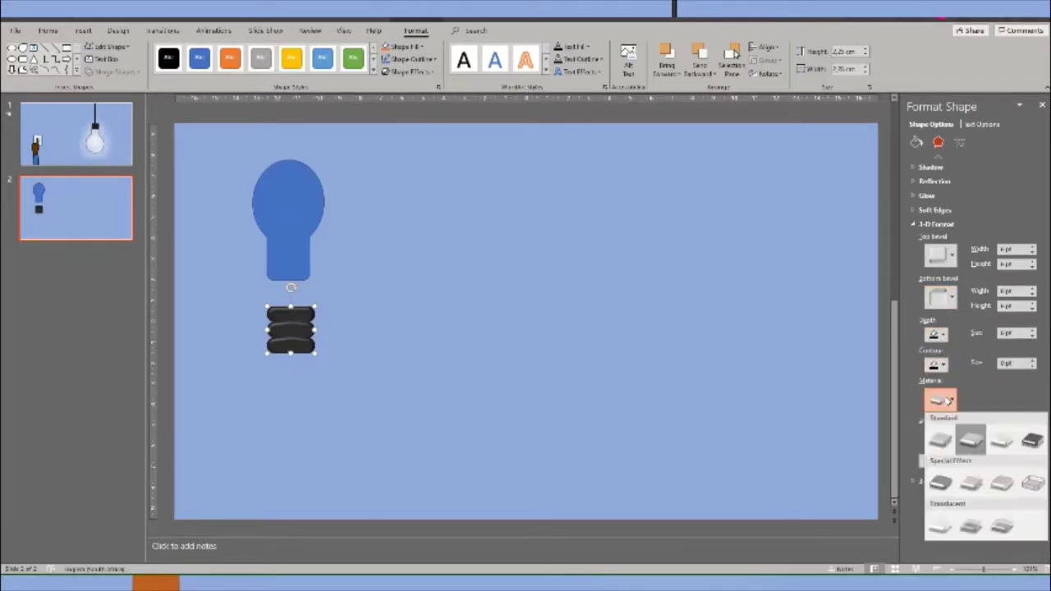
pyautogui.click(941, 482)
pyautogui.click(942, 437)
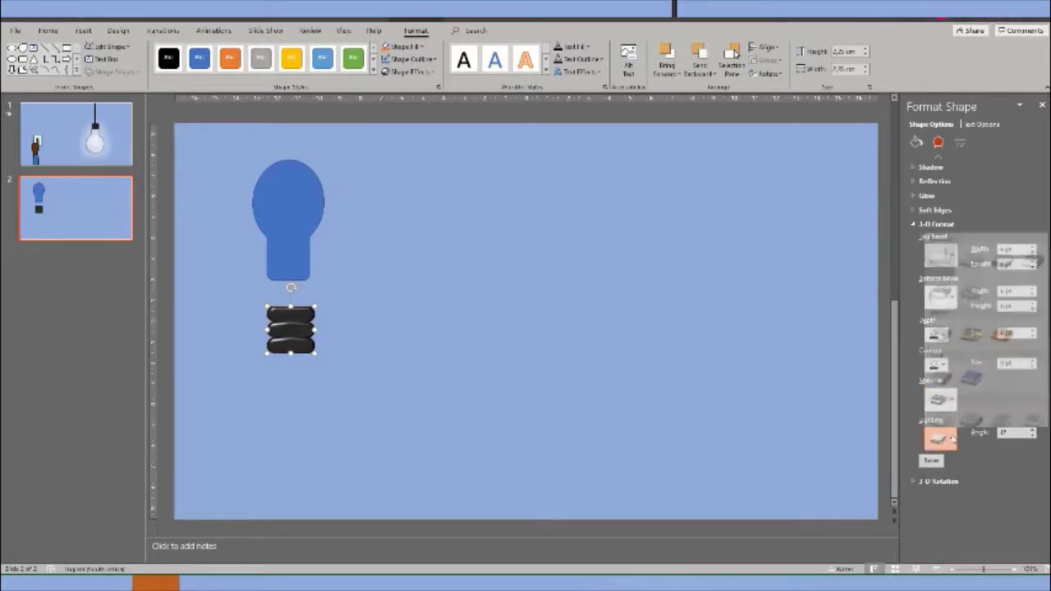
pyautogui.click(940, 326)
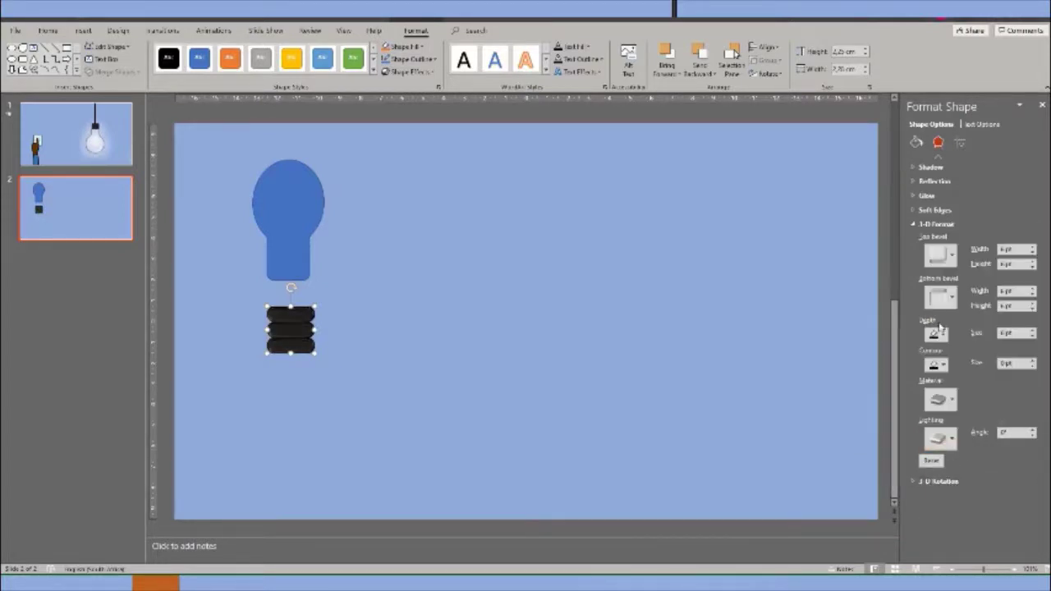
pyautogui.click(804, 345)
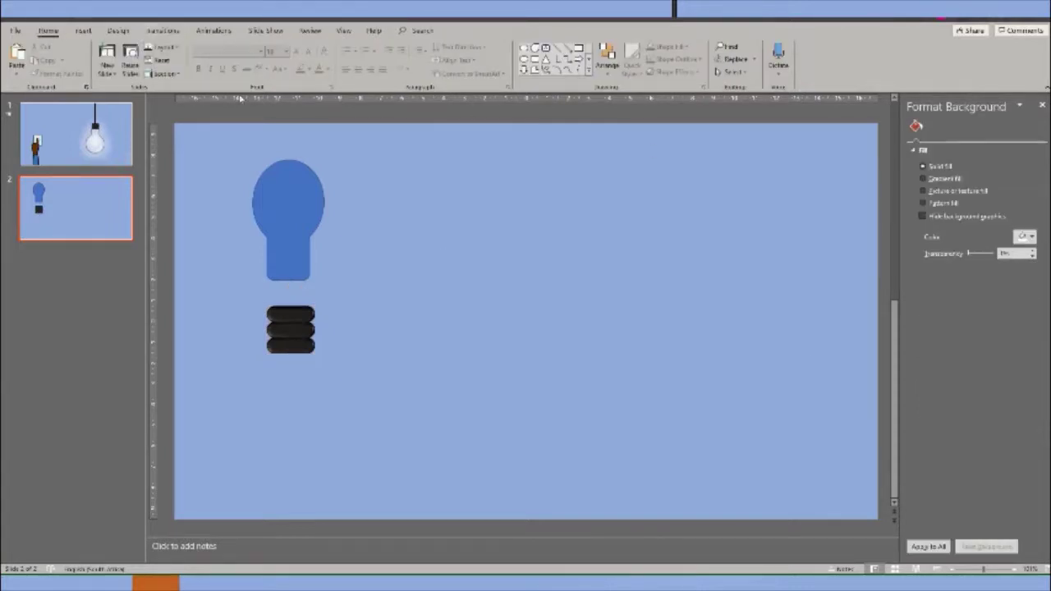
# Draw a line straight down from the screw base, thicken it and colour it black.
pyautogui.click(82, 30)
pyautogui.click(224, 56)
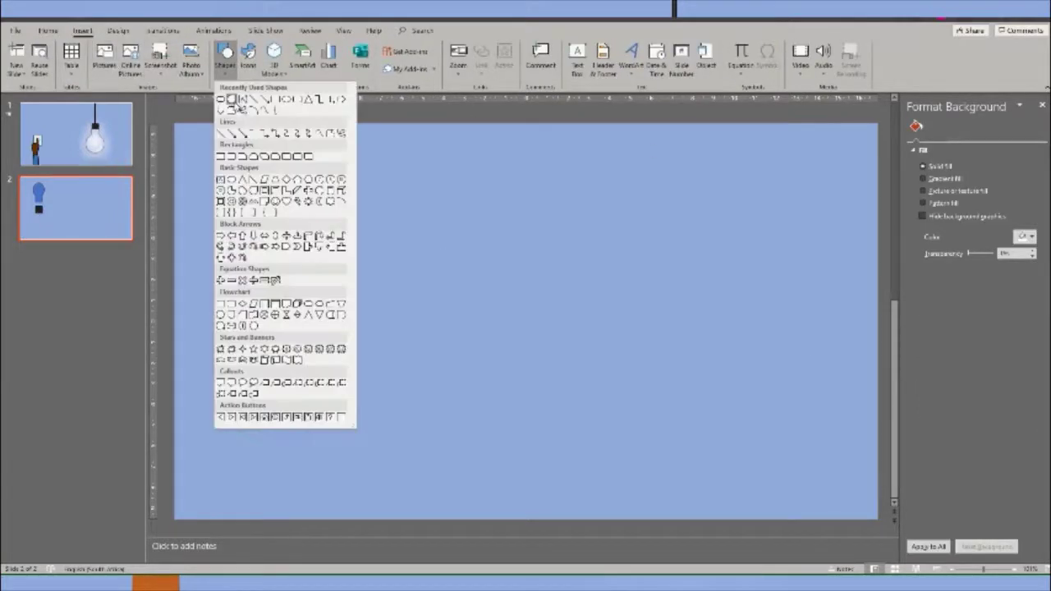
pyautogui.click(254, 115)
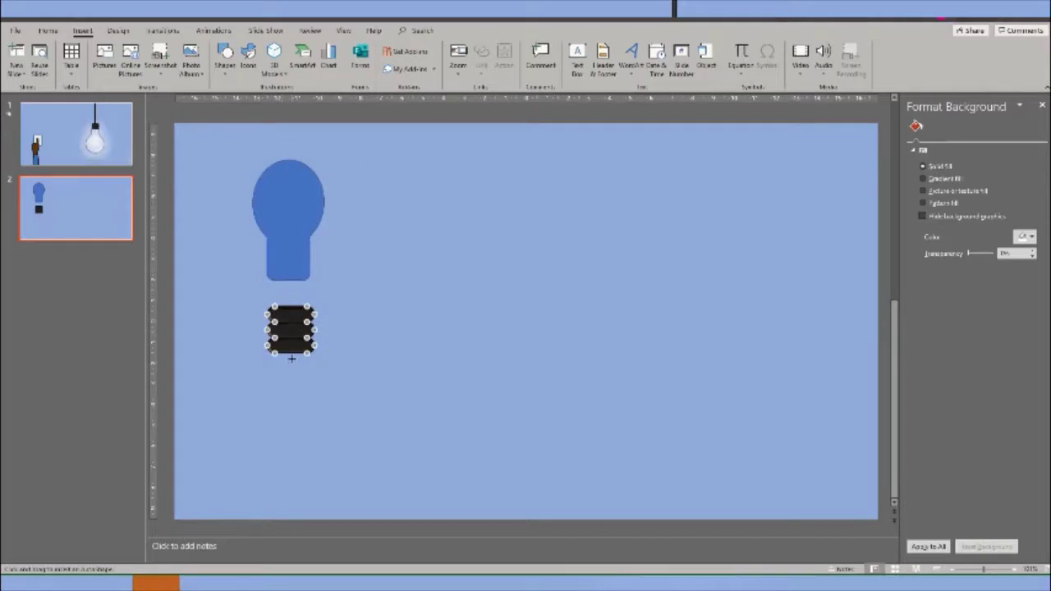
pyautogui.moveTo(291, 353); pyautogui.dragTo(292, 444)
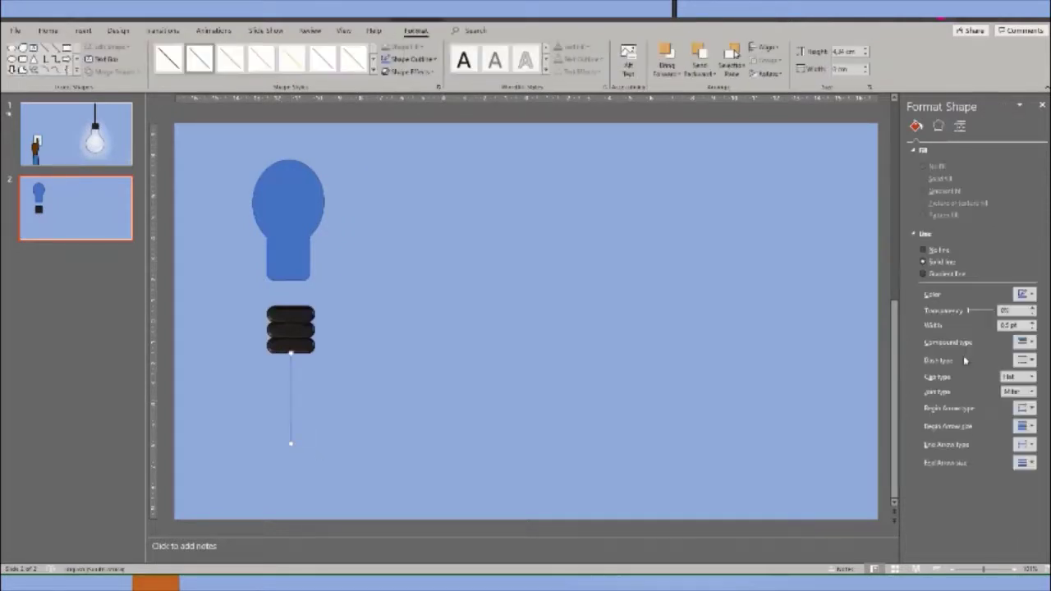
pyautogui.click(1033, 323)
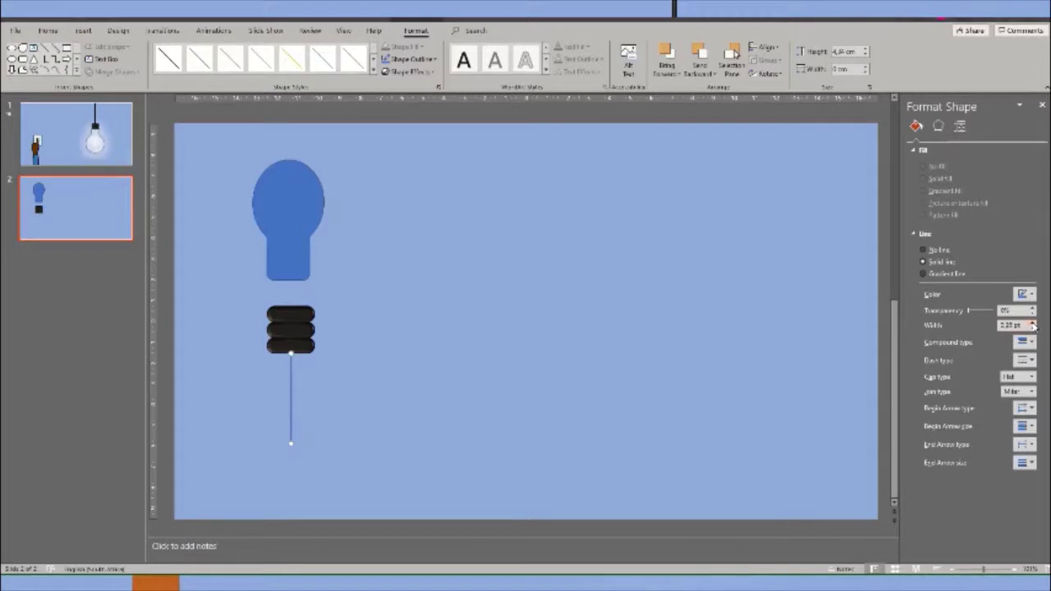
pyautogui.click(1033, 323)
pyautogui.click(1025, 294)
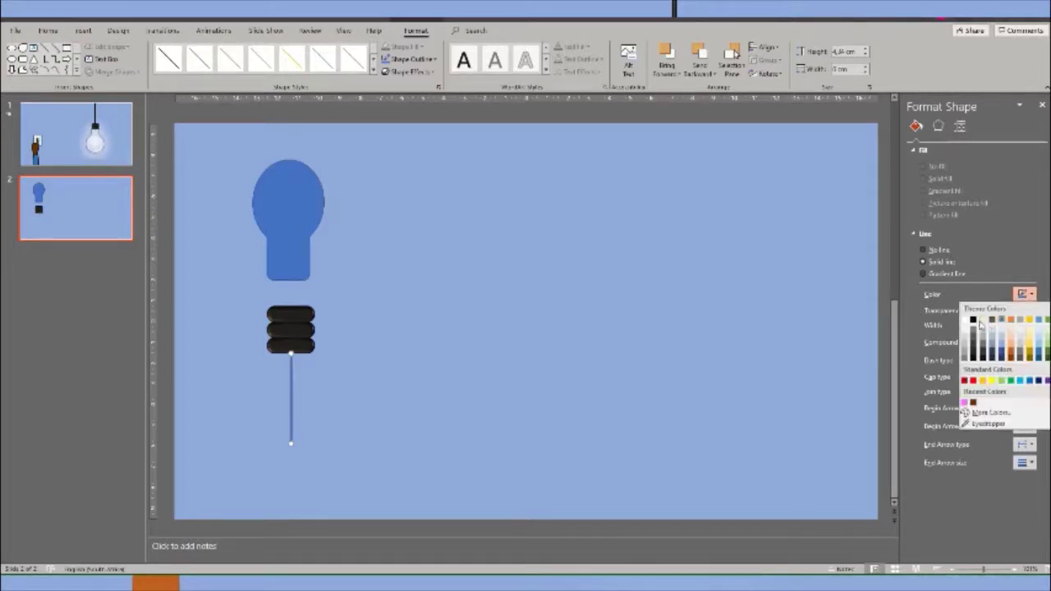
pyautogui.click(974, 355)
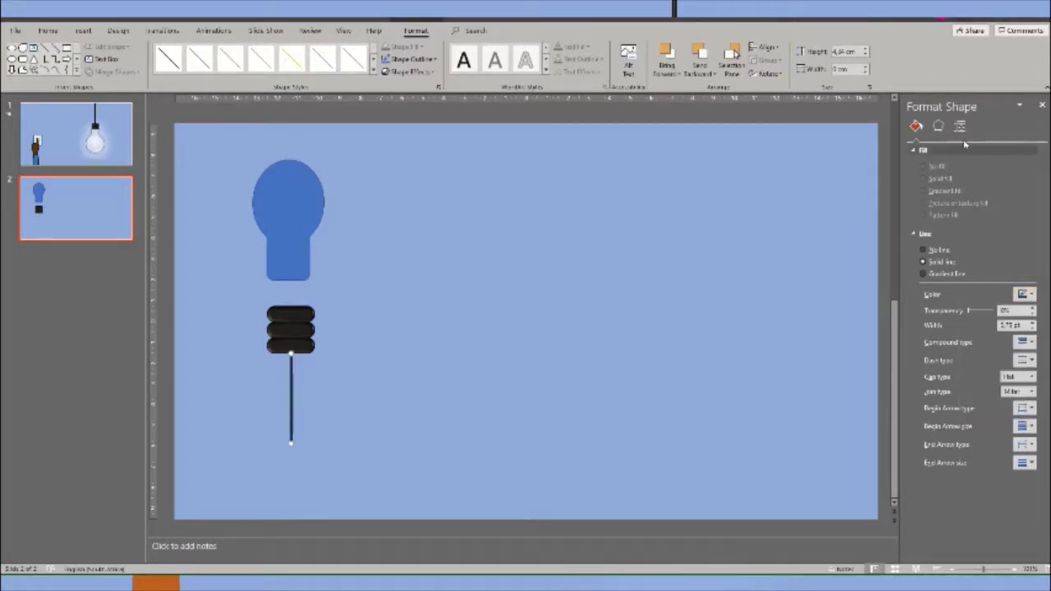
# Apply top and bottom 3-D bevels to the line.
pyautogui.click(938, 125)
pyautogui.click(938, 208)
pyautogui.click(940, 238)
pyautogui.click(943, 323)
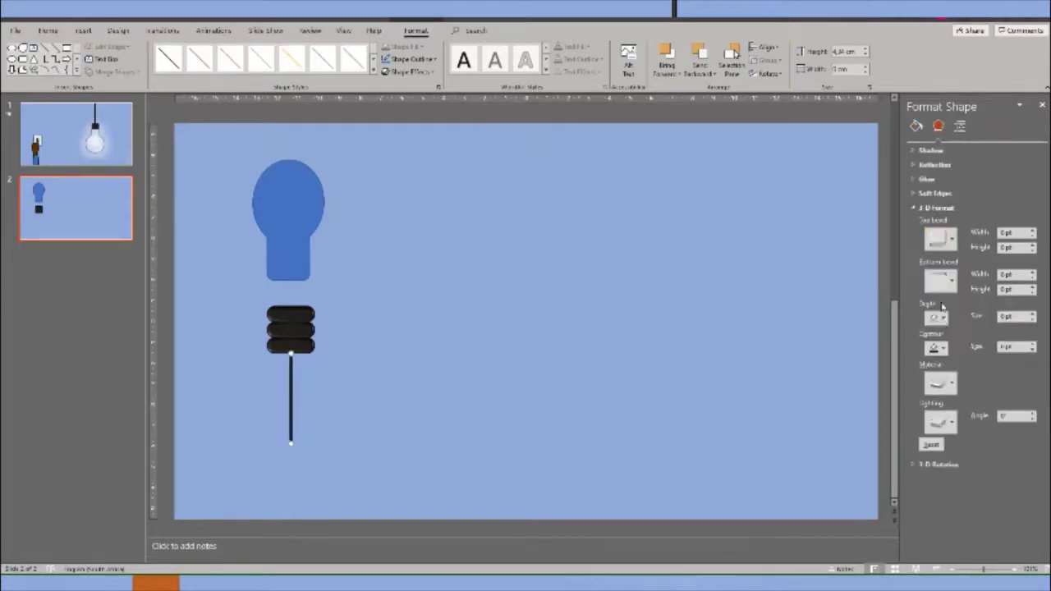
pyautogui.click(940, 280)
pyautogui.click(944, 374)
# Give the line black 3-D depth, a special-effect material and a lighting preset.
pyautogui.click(941, 319)
pyautogui.click(941, 344)
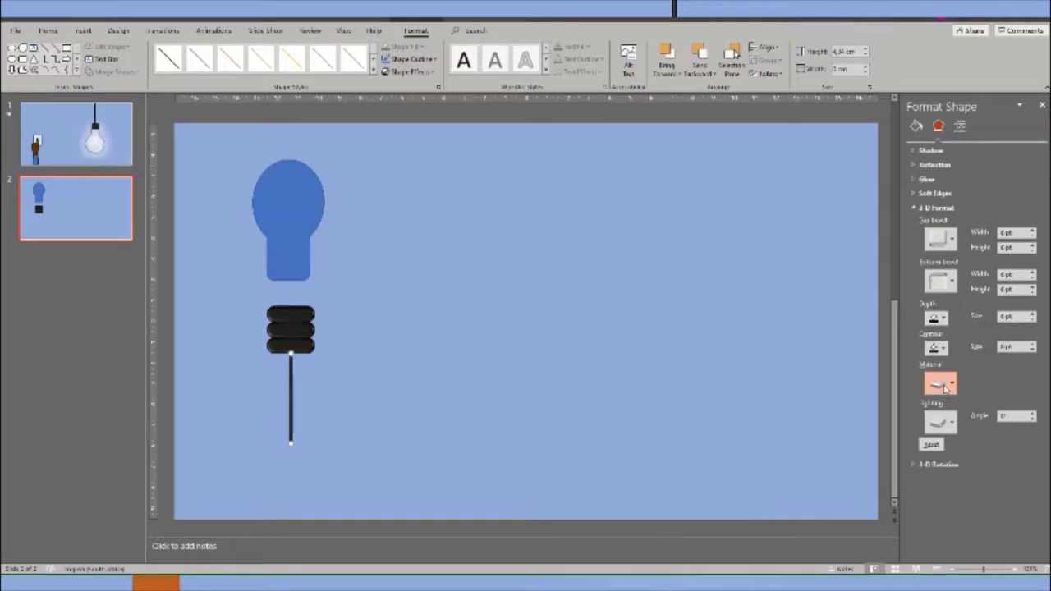
pyautogui.click(940, 382)
pyautogui.click(941, 468)
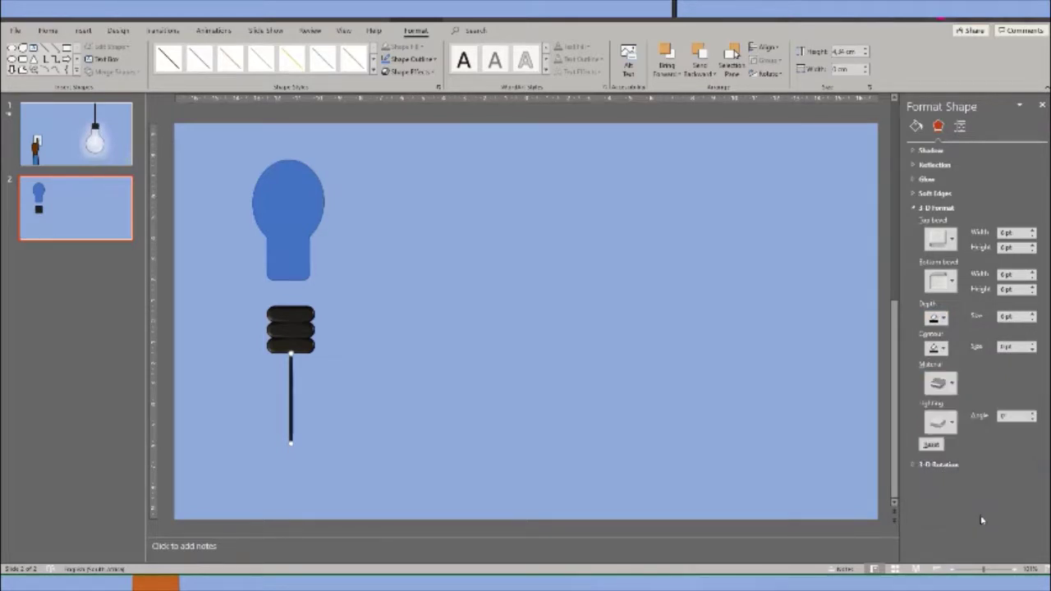
pyautogui.click(941, 422)
pyautogui.click(940, 307)
pyautogui.click(785, 362)
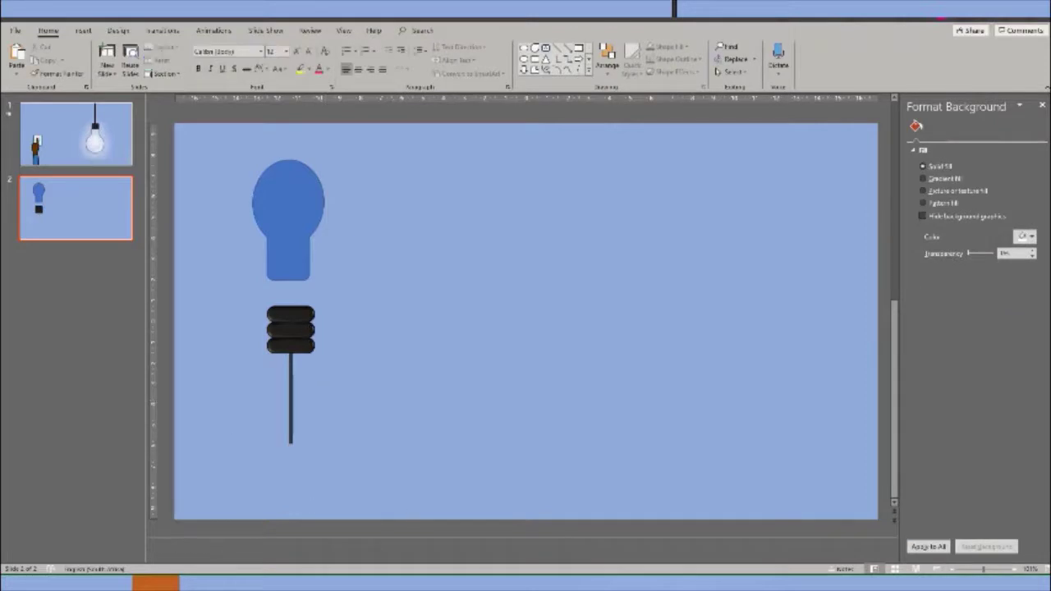
# Move the bulb top down onto the screw base.
pyautogui.moveTo(236, 299)
pyautogui.mouseDown()
pyautogui.moveTo(366, 481)
pyautogui.moveTo(359, 499)
pyautogui.mouseUp()
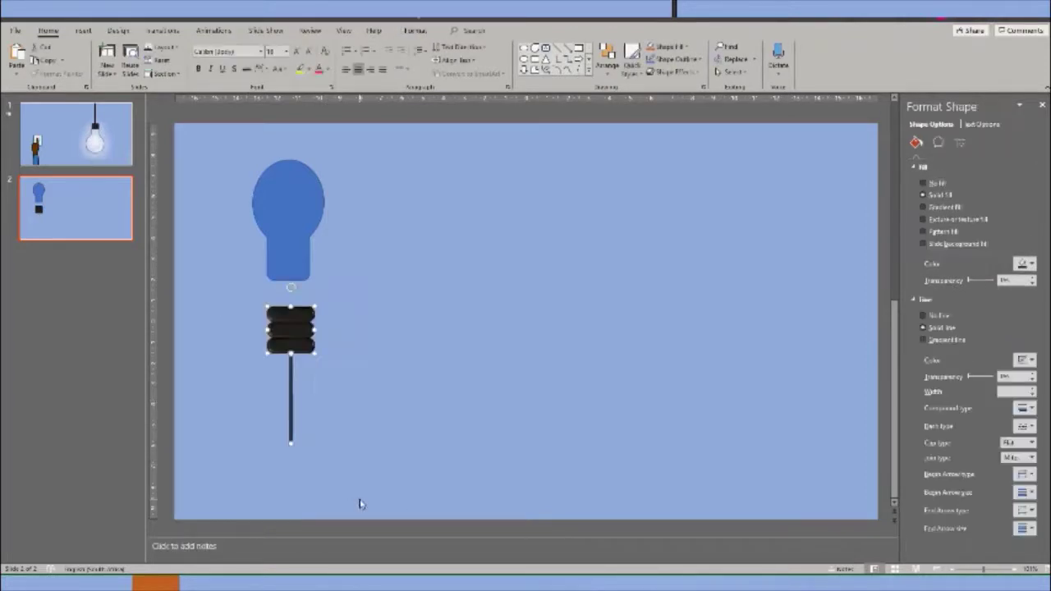
pyautogui.click(418, 385)
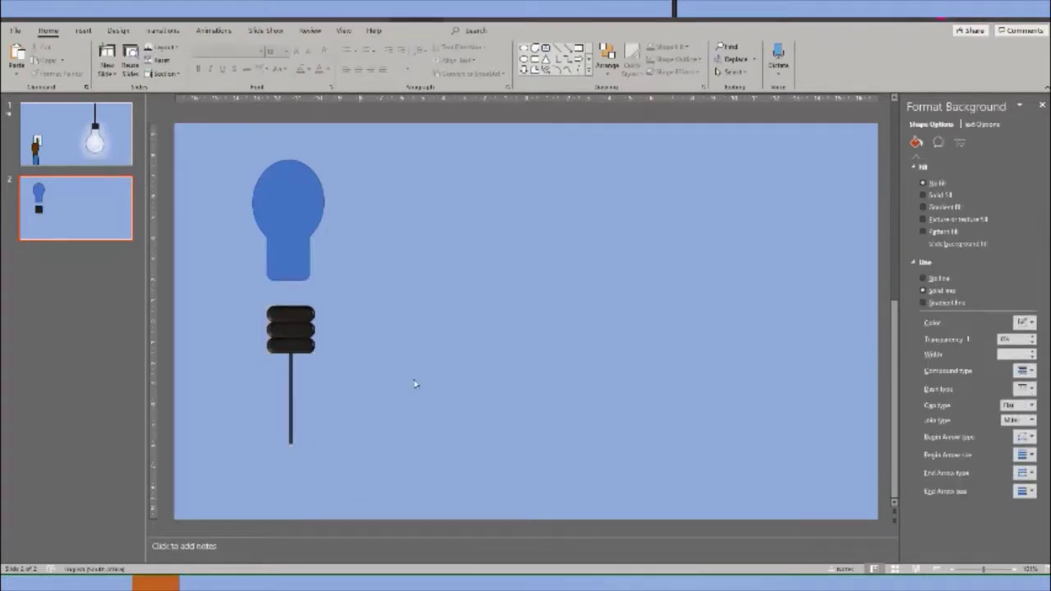
pyautogui.click(282, 228)
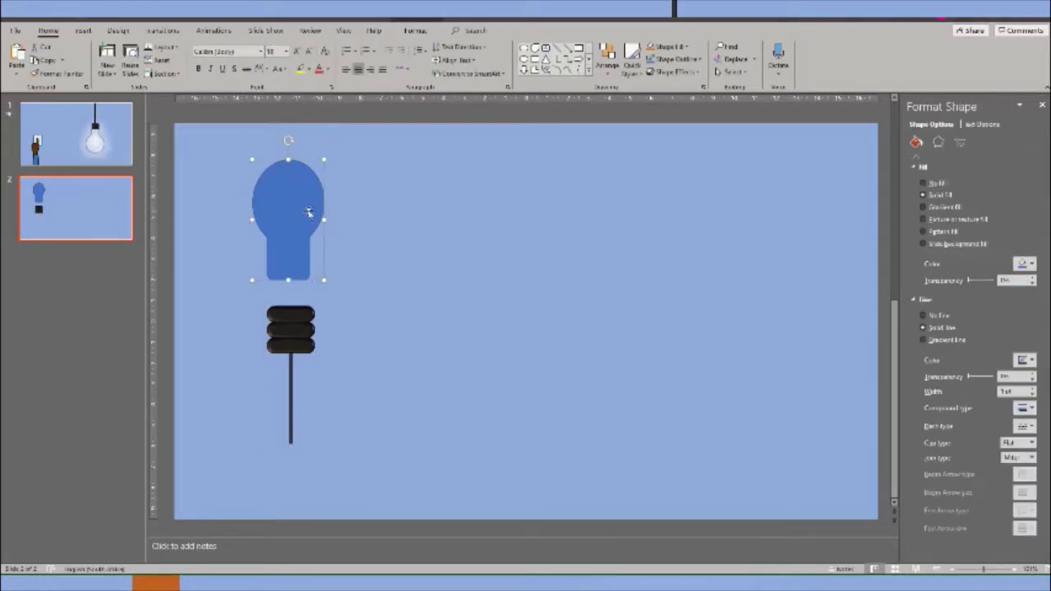
pyautogui.moveTo(308, 213); pyautogui.dragTo(312, 240)
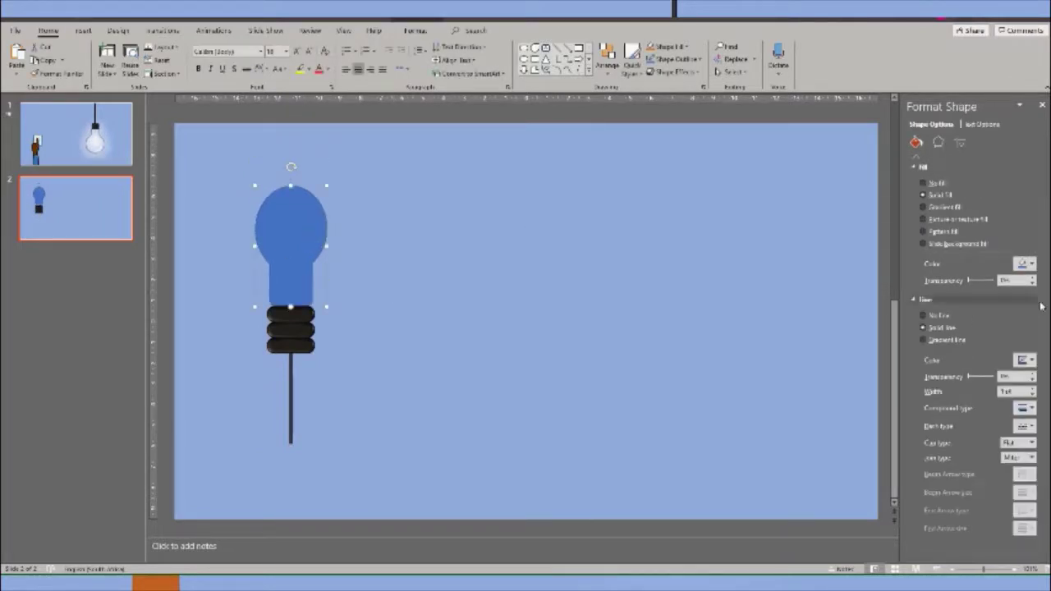
# Give the bulb a radial gradient fill and shift its gradient stops.
pyautogui.click(948, 207)
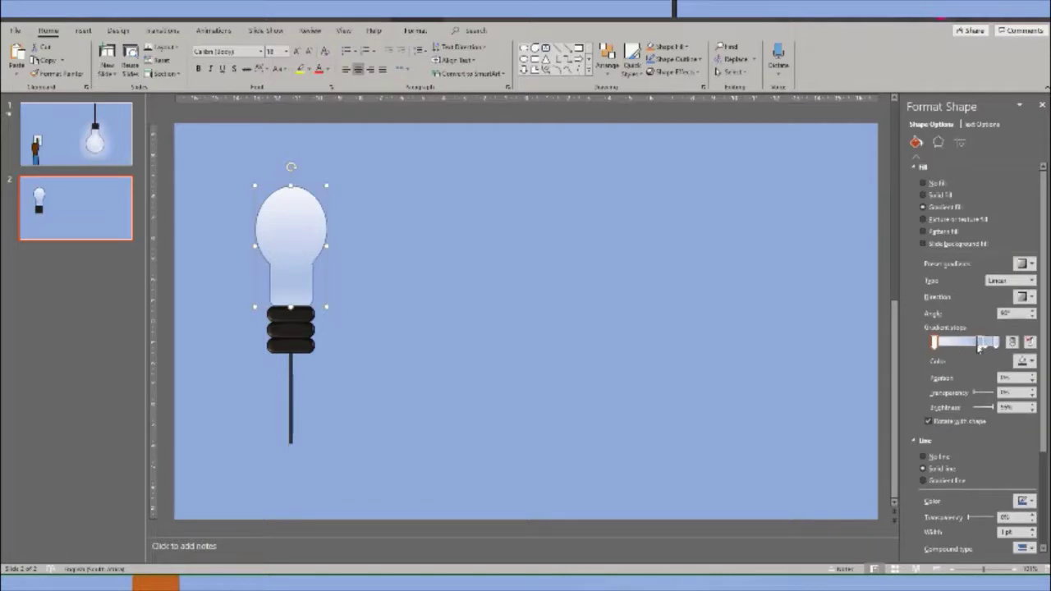
pyautogui.moveTo(981, 343)
pyautogui.mouseDown()
pyautogui.moveTo(954, 343)
pyautogui.moveTo(983, 351)
pyautogui.mouseUp()
pyautogui.click(948, 344)
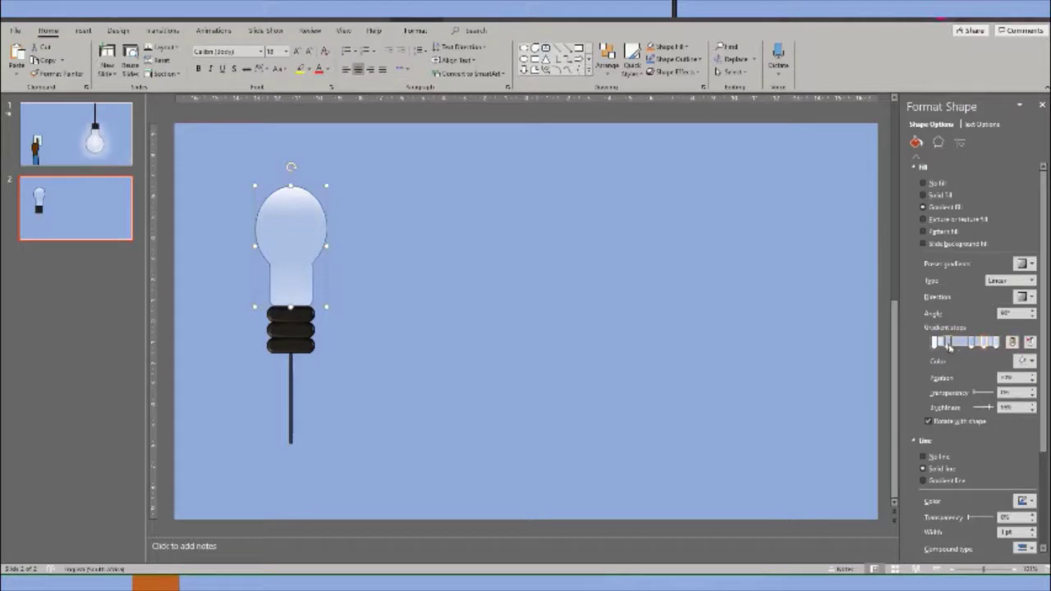
pyautogui.click(964, 345)
pyautogui.moveTo(984, 347); pyautogui.dragTo(975, 347)
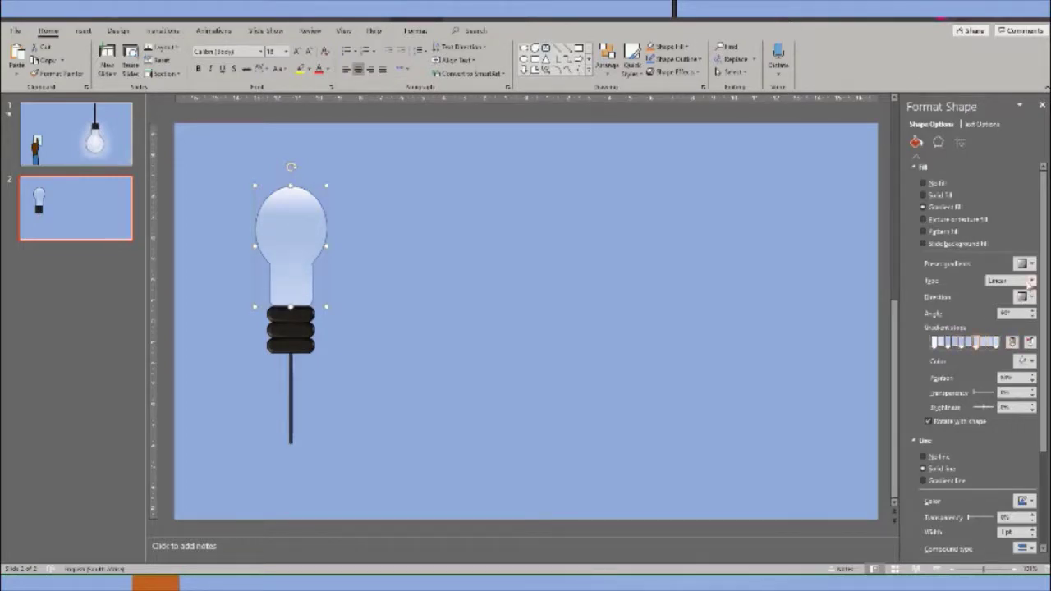
pyautogui.click(1030, 280)
pyautogui.click(998, 300)
# Set each of the bulb's gradient stops to white and slide one to a new position.
pyautogui.click(1025, 361)
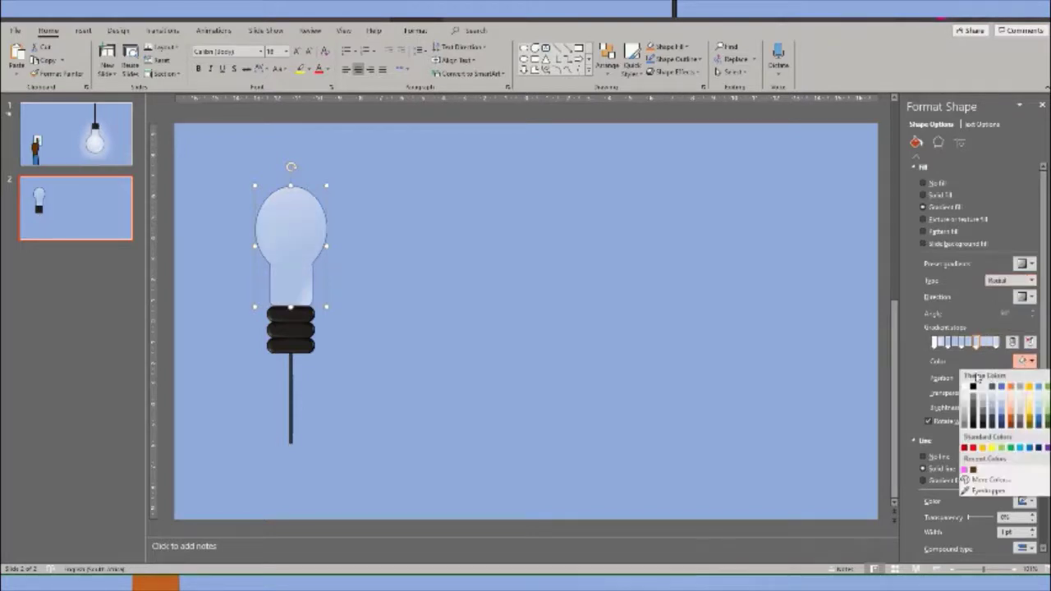
pyautogui.click(967, 387)
pyautogui.click(997, 343)
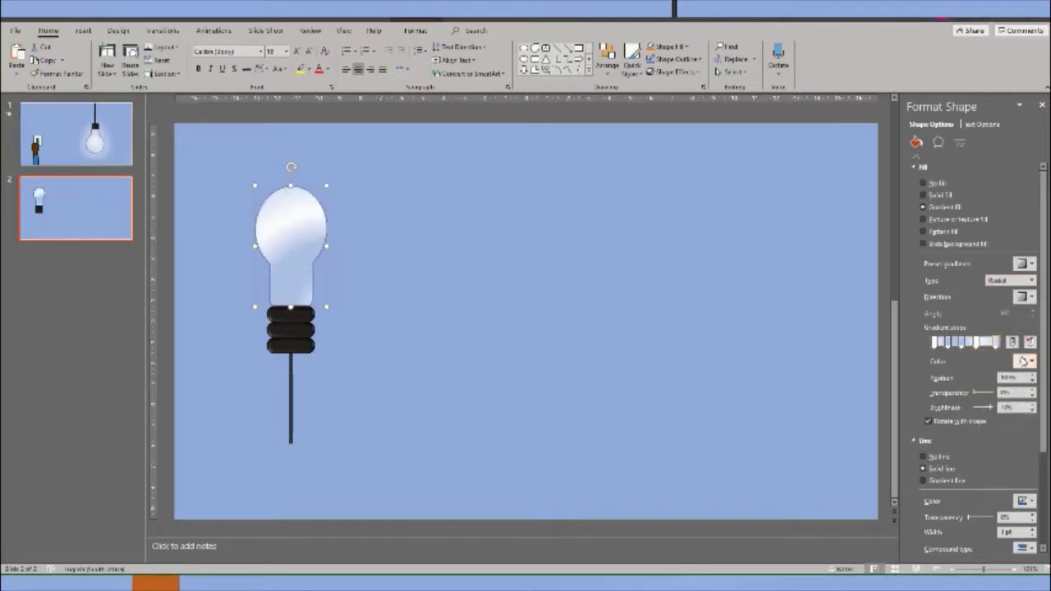
pyautogui.click(1025, 361)
pyautogui.click(965, 388)
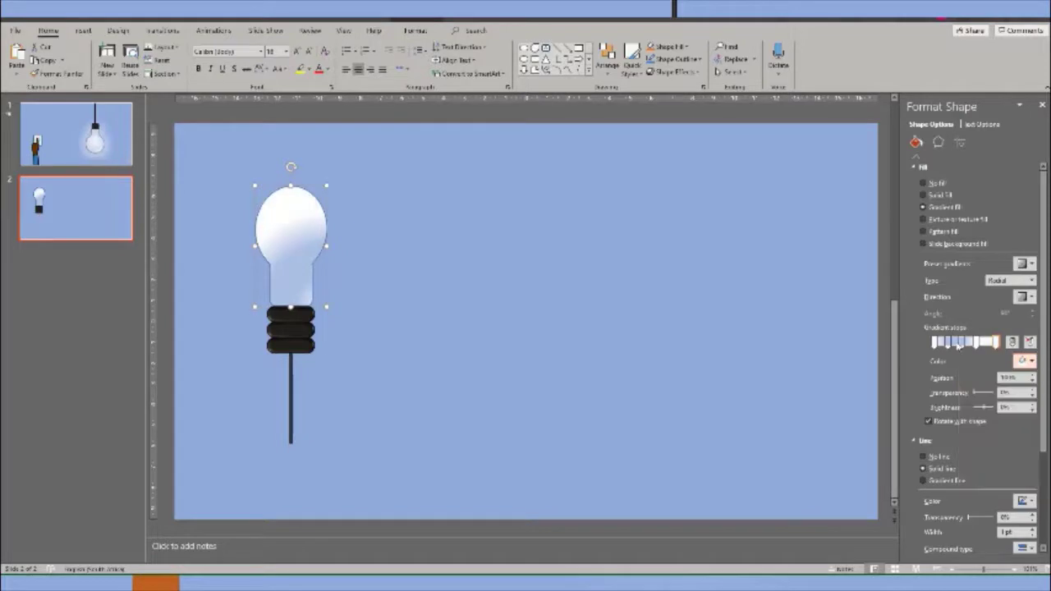
pyautogui.click(961, 344)
pyautogui.click(1026, 361)
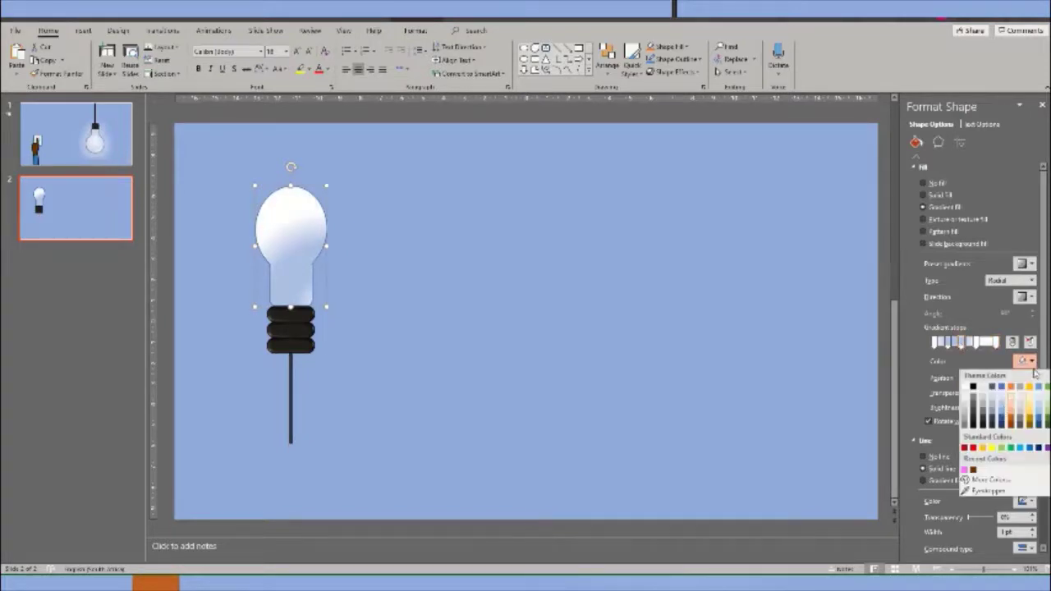
pyautogui.click(974, 394)
pyautogui.click(952, 343)
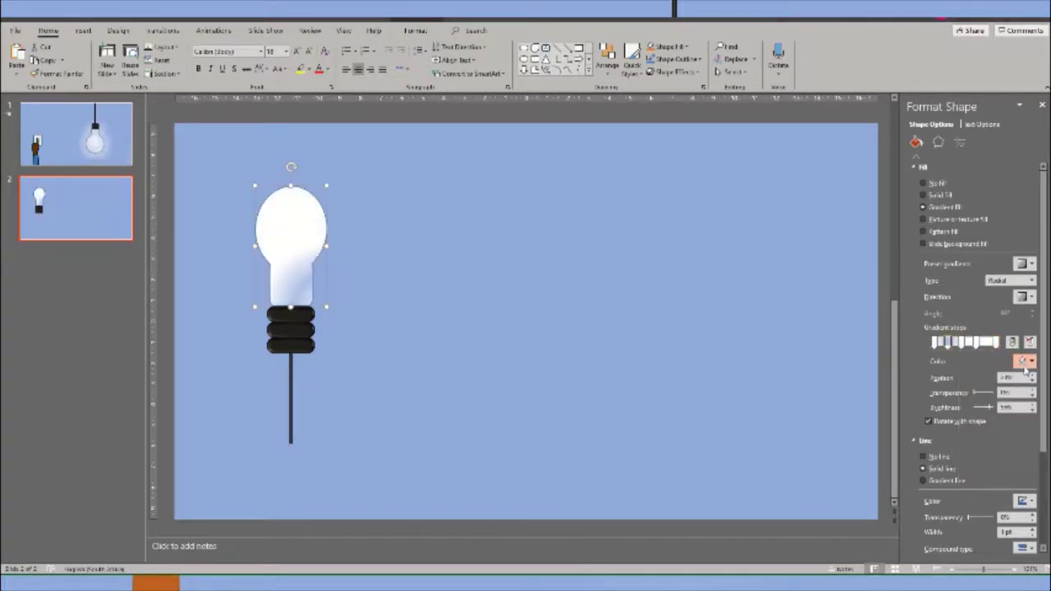
pyautogui.click(1025, 362)
pyautogui.click(963, 390)
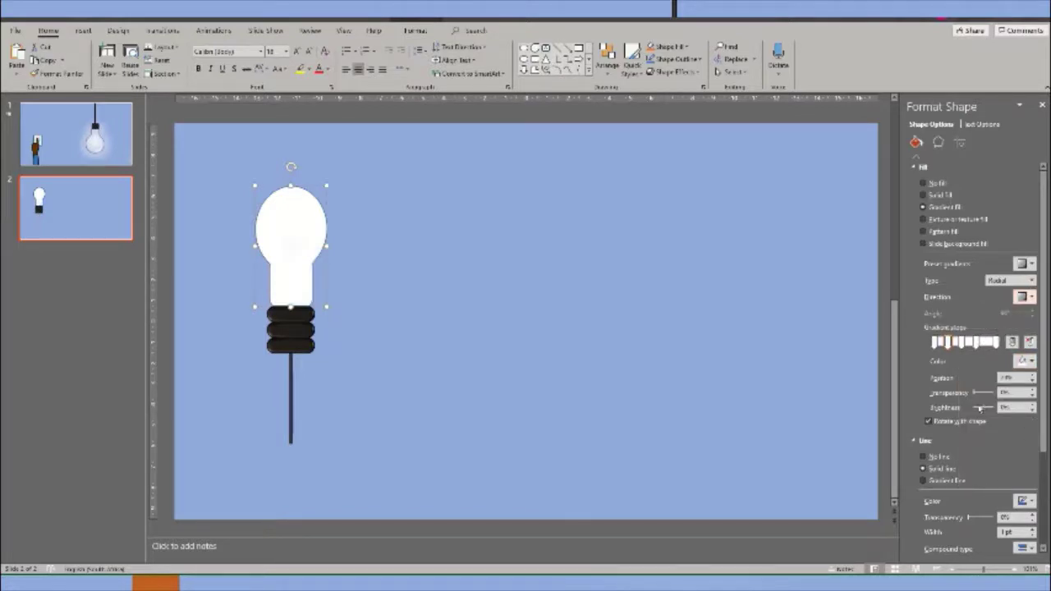
pyautogui.moveTo(952, 343); pyautogui.dragTo(985, 344)
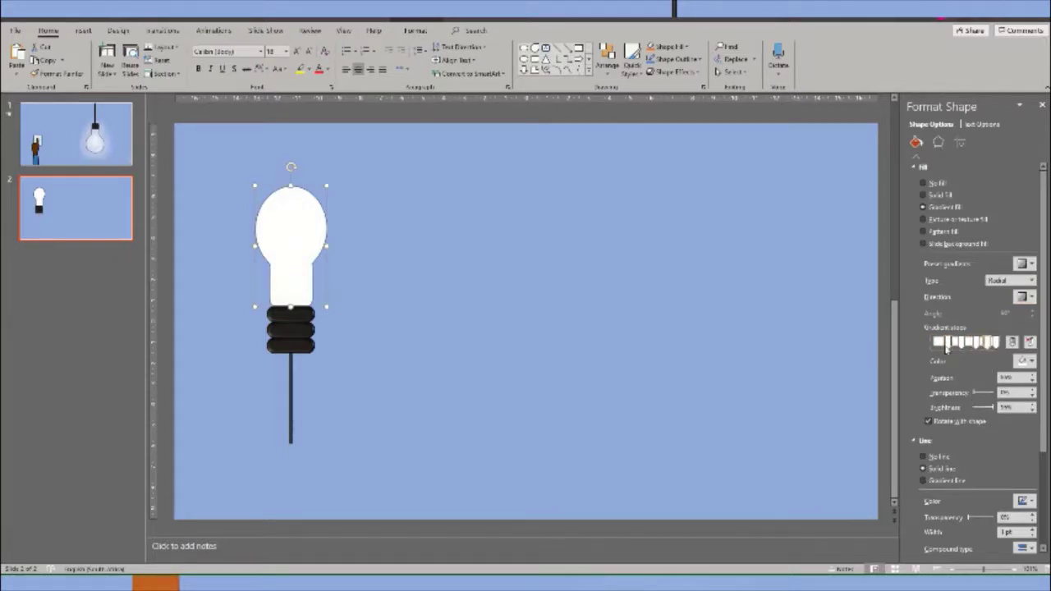
# Adjust the gradient stops' transparency and positions so the bulb glows white centrally and fades outward.
pyautogui.click(997, 343)
pyautogui.moveTo(988, 397)
pyautogui.mouseDown()
pyautogui.moveTo(972, 394)
pyautogui.moveTo(989, 393)
pyautogui.mouseUp()
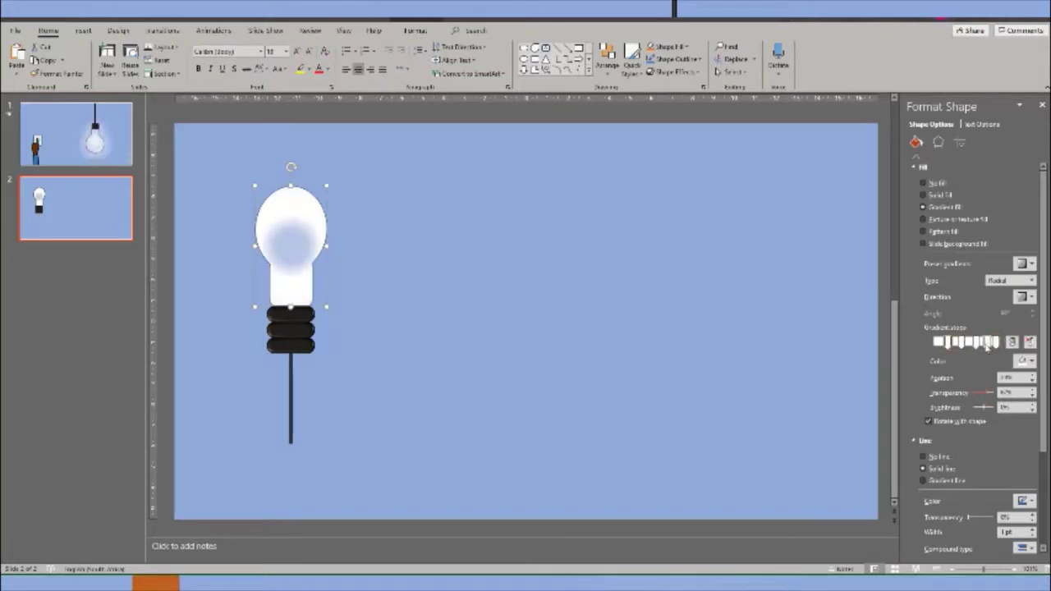
pyautogui.moveTo(988, 342); pyautogui.dragTo(937, 344)
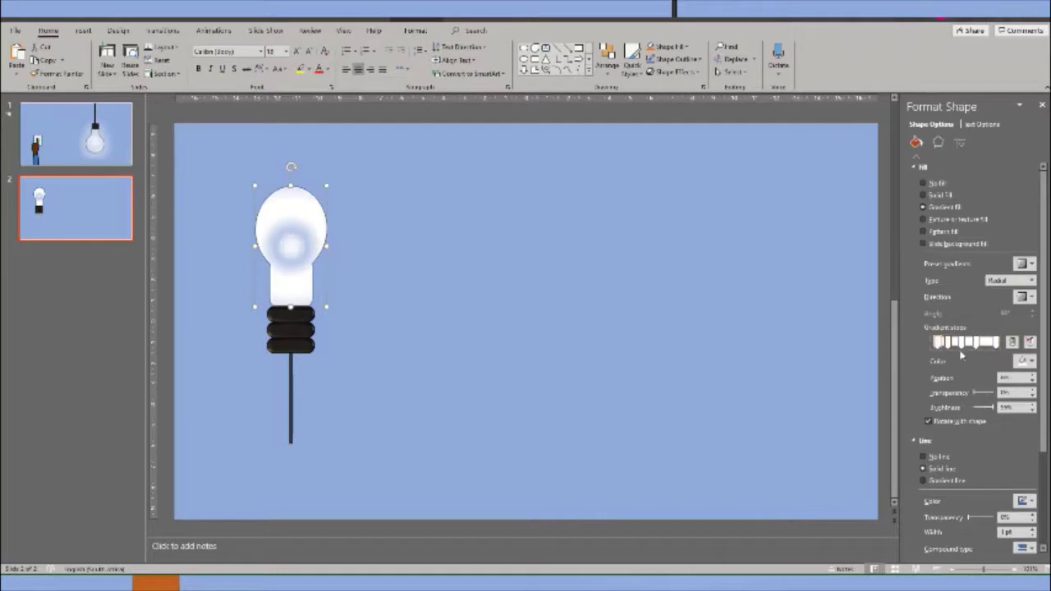
pyautogui.click(948, 343)
pyautogui.moveTo(982, 392)
pyautogui.mouseDown()
pyautogui.moveTo(970, 393)
pyautogui.moveTo(1003, 406)
pyautogui.mouseUp()
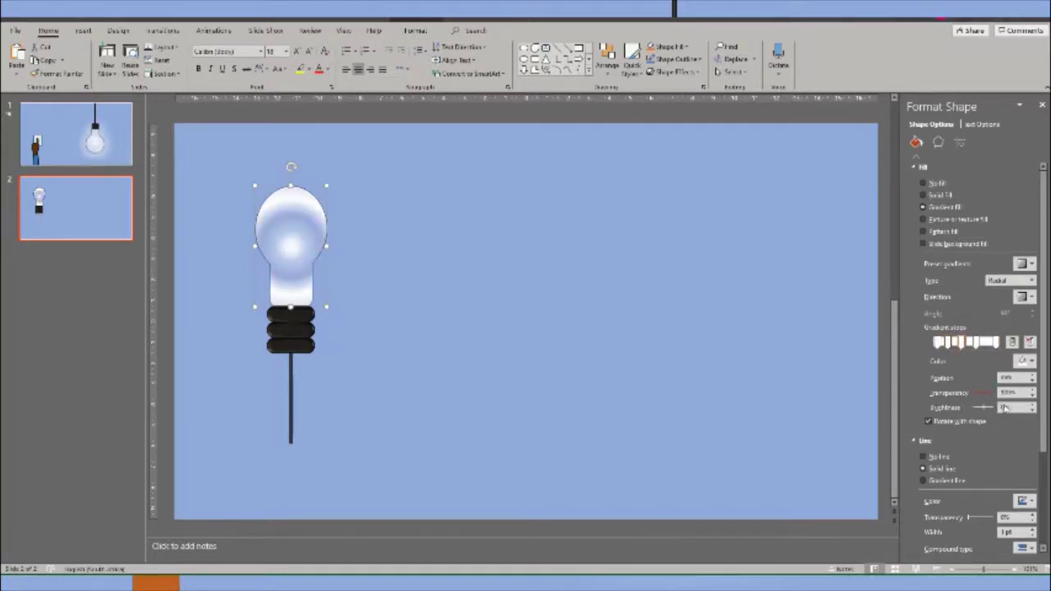
pyautogui.click(977, 346)
pyautogui.moveTo(977, 396); pyautogui.dragTo(990, 403)
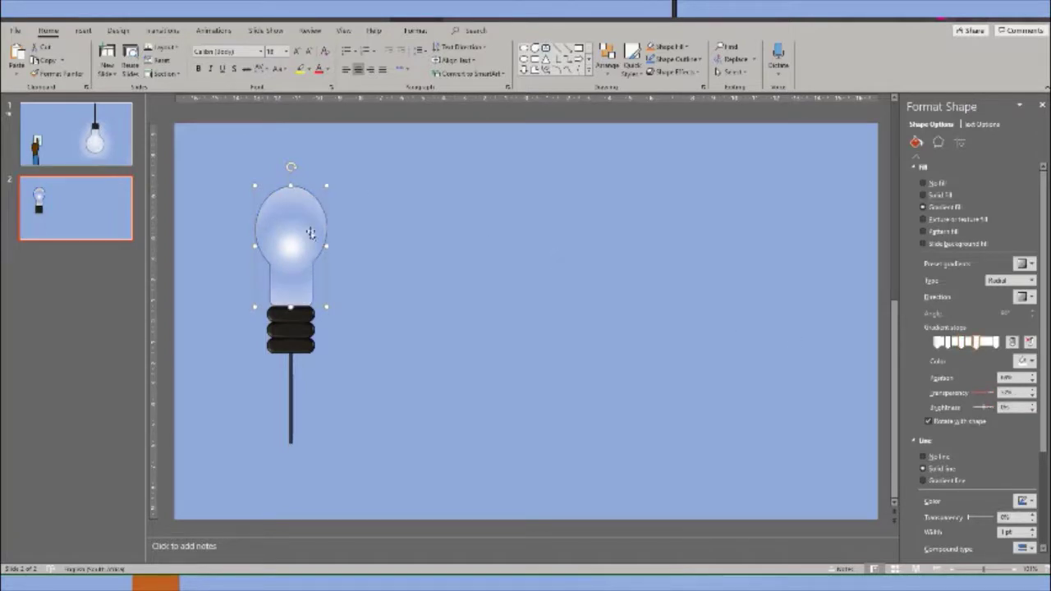
pyautogui.moveTo(288, 238); pyautogui.dragTo(289, 245)
pyautogui.moveTo(943, 343)
pyautogui.mouseDown()
pyautogui.moveTo(943, 352)
pyautogui.moveTo(989, 344)
pyautogui.moveTo(949, 343)
pyautogui.mouseUp()
pyautogui.click(944, 345)
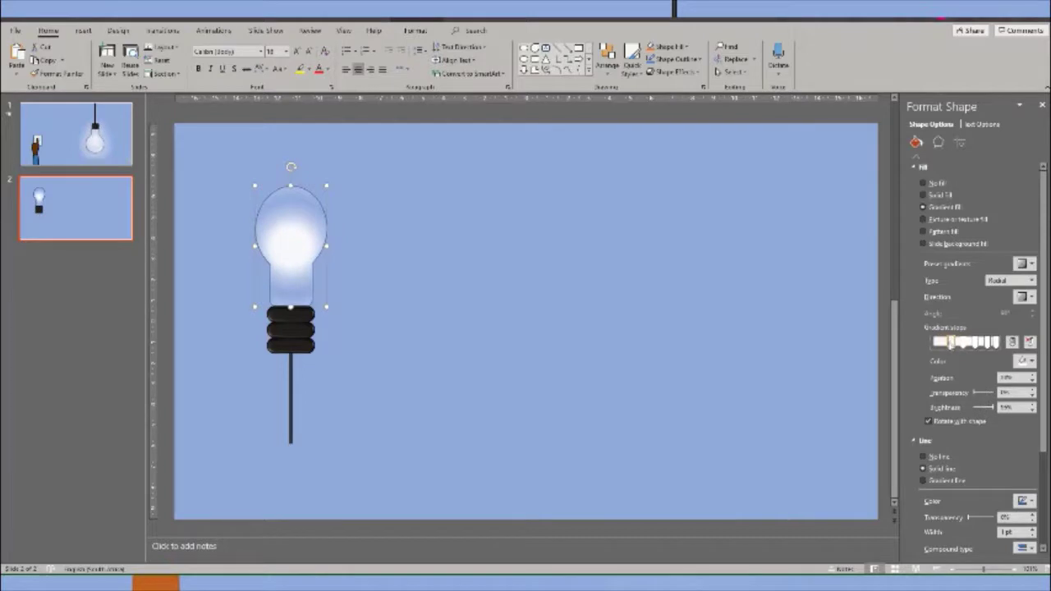
pyautogui.click(964, 343)
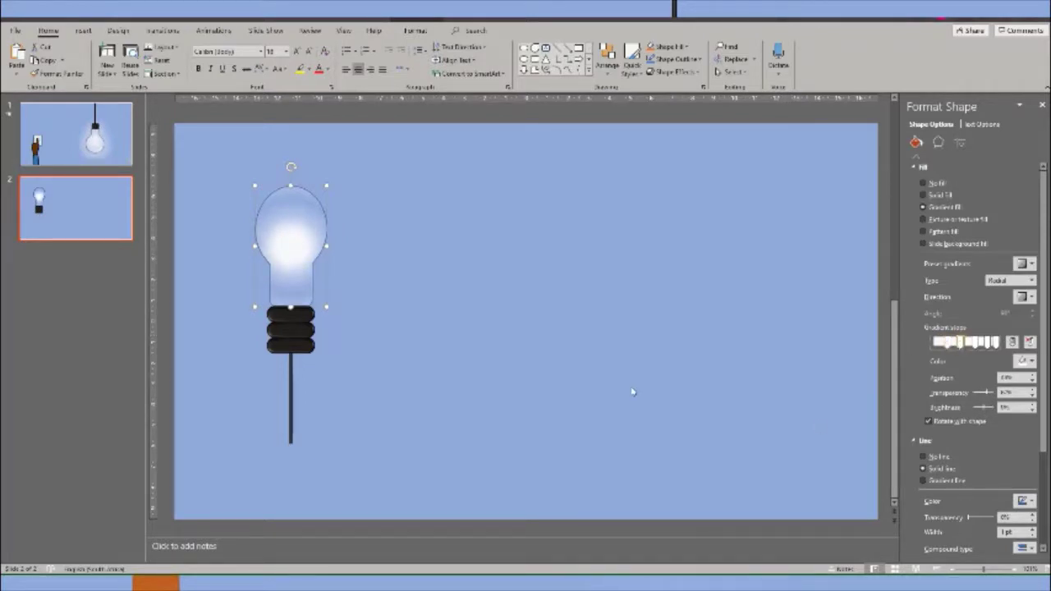
# Give the bulb's outline a radial gradient line.
pyautogui.click(527, 279)
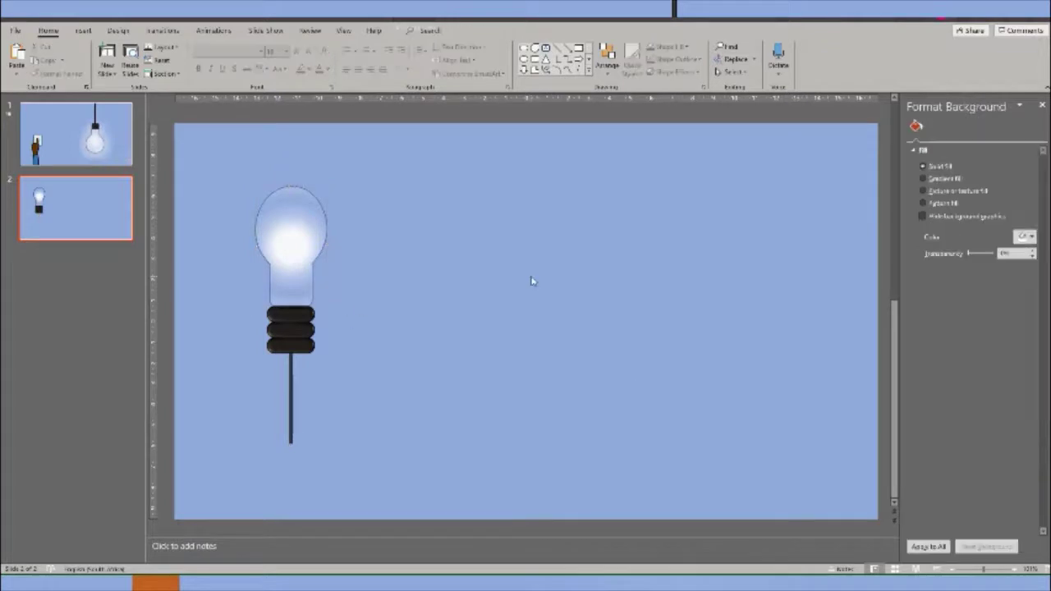
pyautogui.click(321, 217)
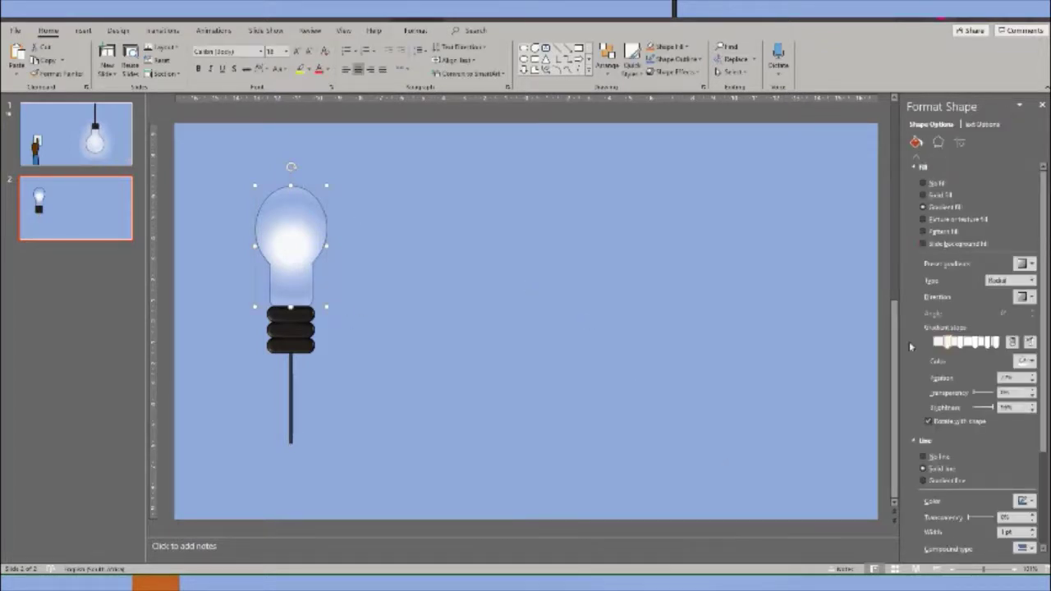
pyautogui.click(961, 481)
pyautogui.click(1031, 518)
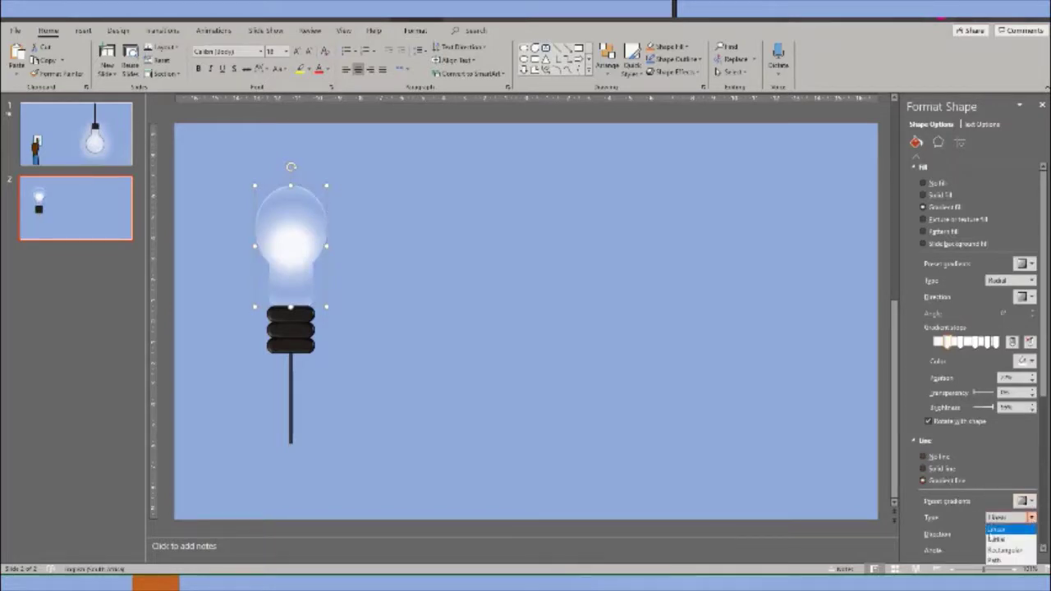
pyautogui.click(996, 544)
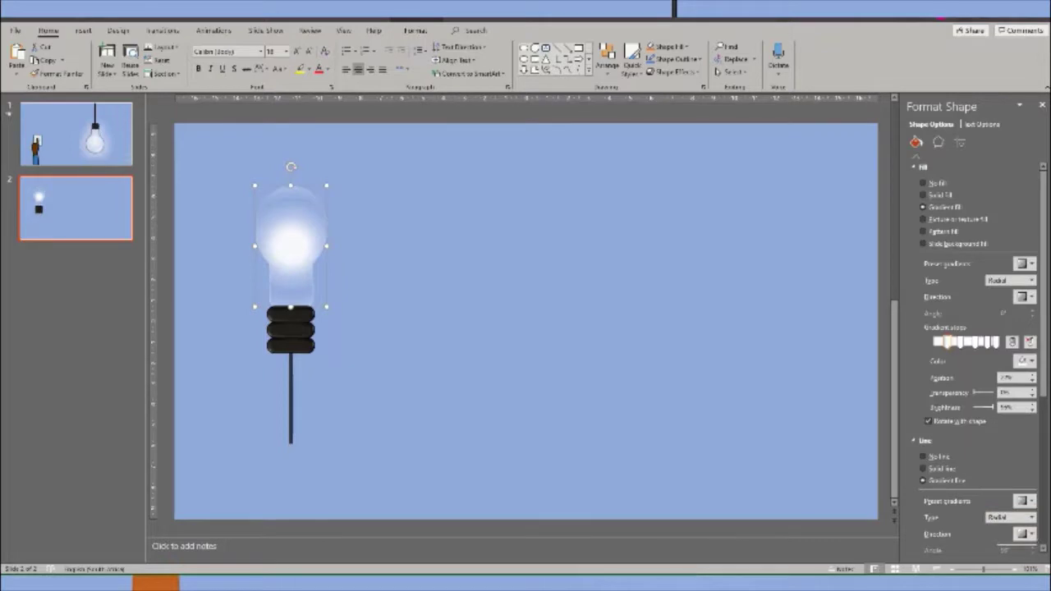
# Shift the outline's gradient stops and raise the end stop's transparency to about 54%.
pyautogui.scroll(-3, 1004, 457)
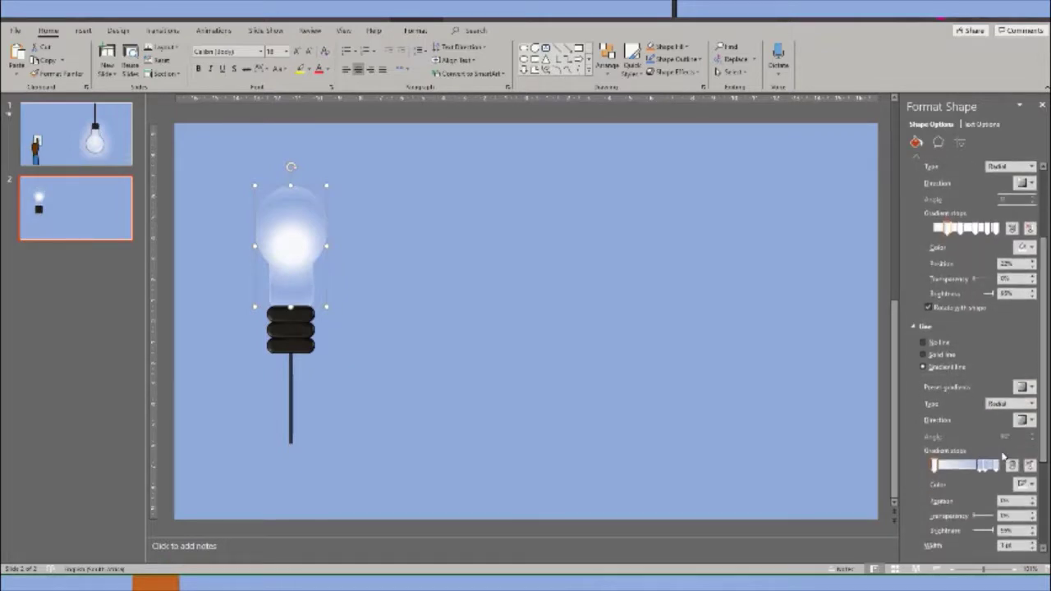
pyautogui.moveTo(979, 465)
pyautogui.mouseDown()
pyautogui.moveTo(991, 471)
pyautogui.moveTo(967, 468)
pyautogui.mouseUp()
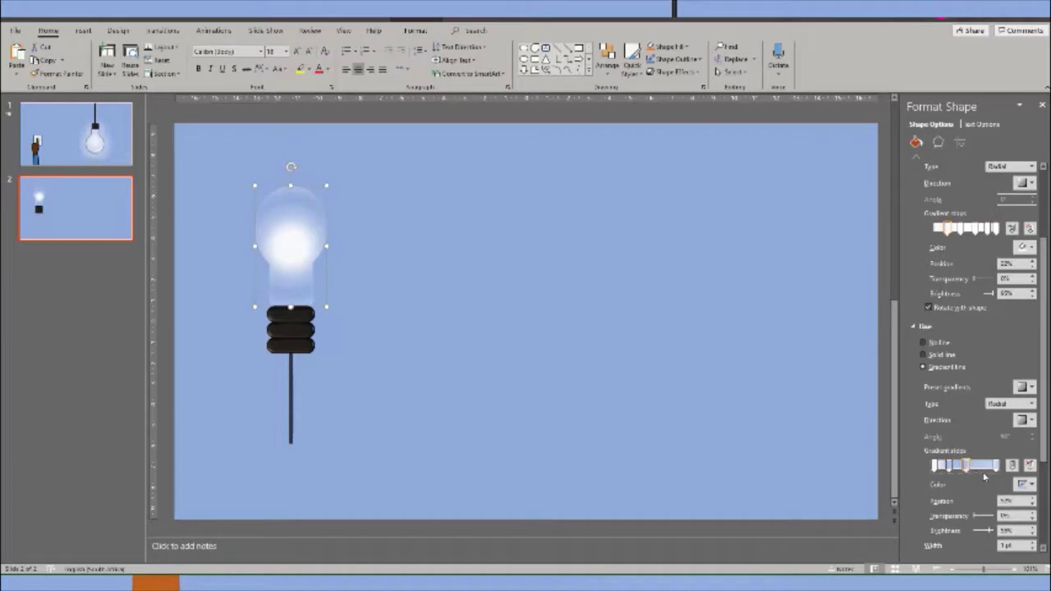
pyautogui.click(997, 467)
pyautogui.moveTo(979, 517)
pyautogui.mouseDown()
pyautogui.moveTo(1011, 529)
pyautogui.moveTo(972, 518)
pyautogui.mouseUp()
pyautogui.moveTo(974, 520); pyautogui.dragTo(985, 523)
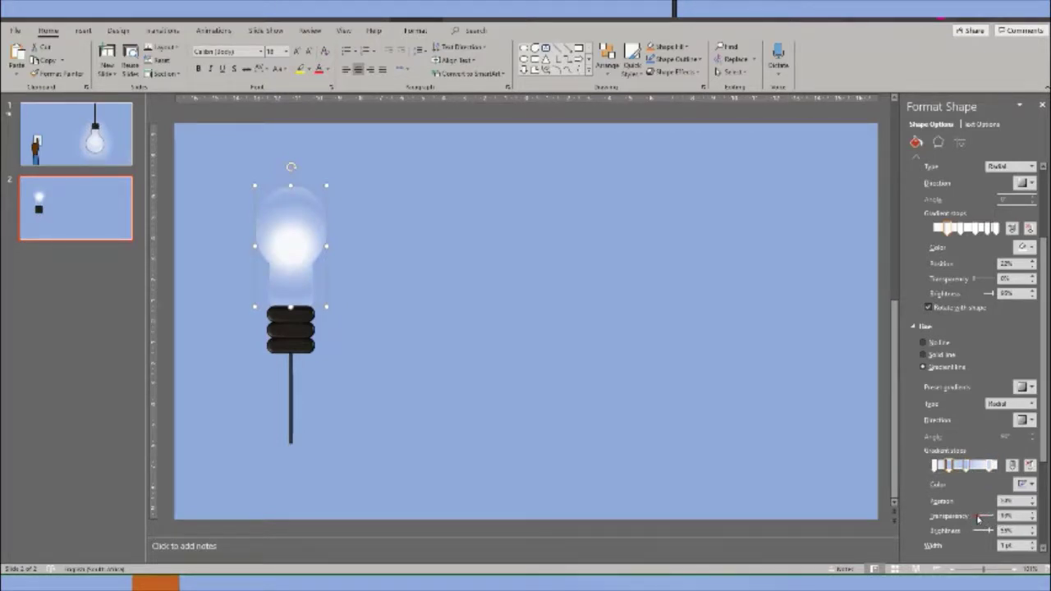
pyautogui.click(728, 383)
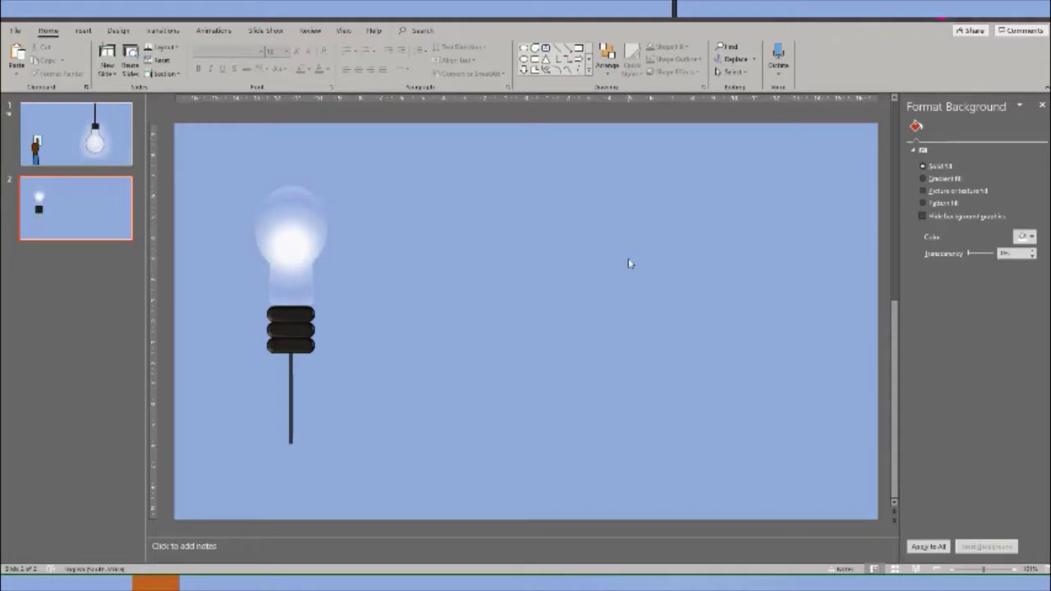
# Draw a small test flowchart shape right of the bulb, then delete it.
pyautogui.click(82, 30)
pyautogui.click(225, 64)
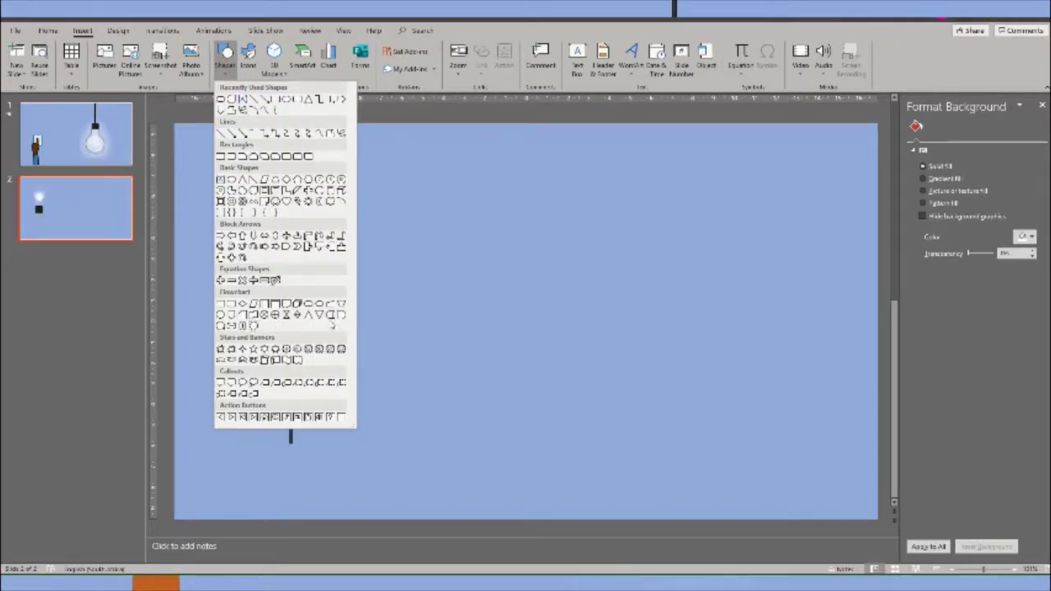
pyautogui.click(332, 324)
pyautogui.moveTo(423, 248); pyautogui.dragTo(430, 277)
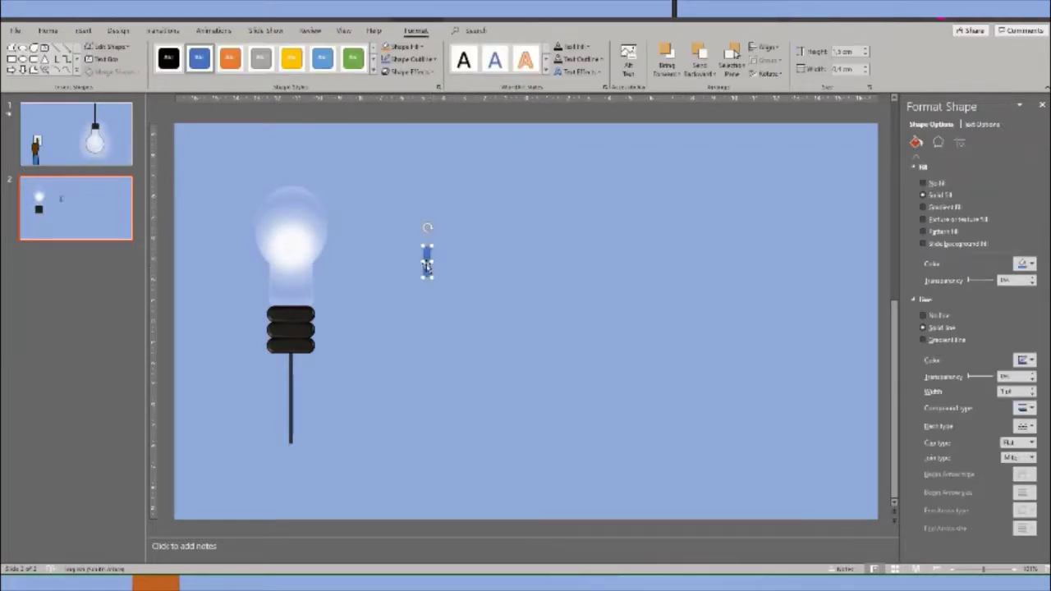
pyautogui.press('Delete')
# Pick the Moon shape from the Insert Shapes gallery.
pyautogui.click(83, 30)
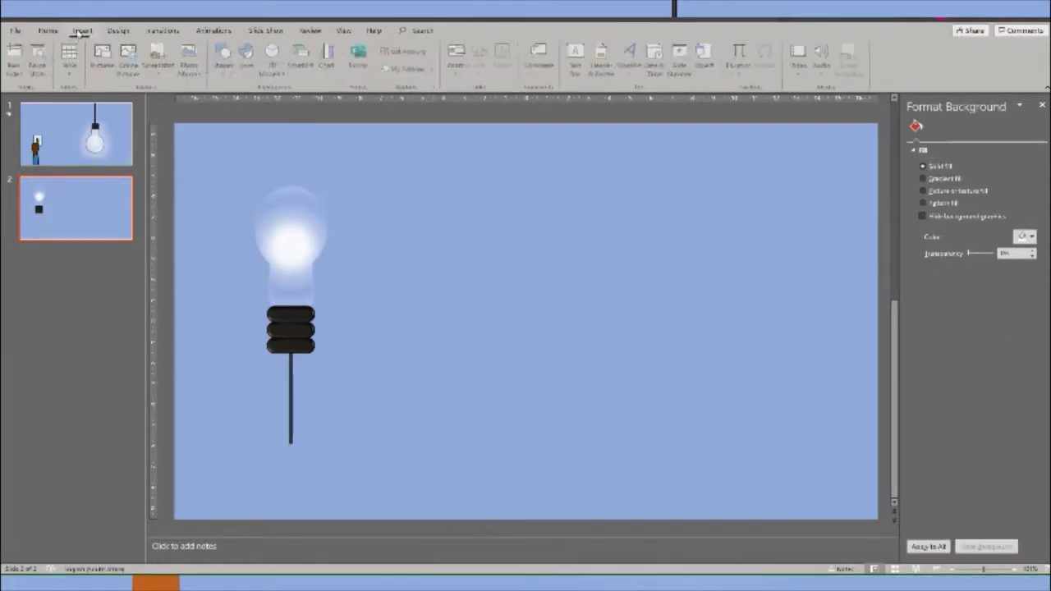
pyautogui.click(225, 59)
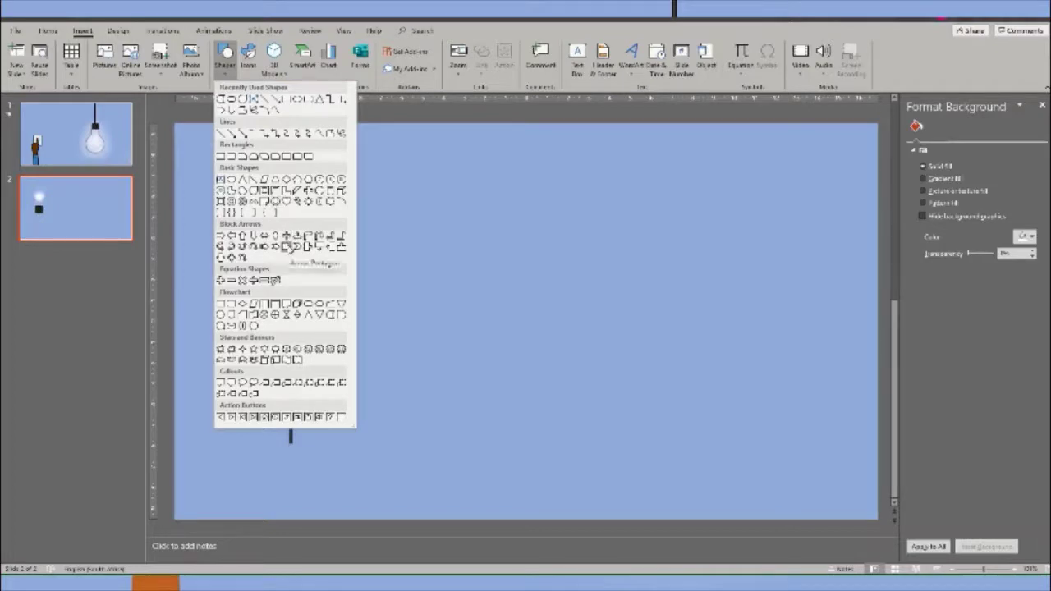
pyautogui.click(317, 202)
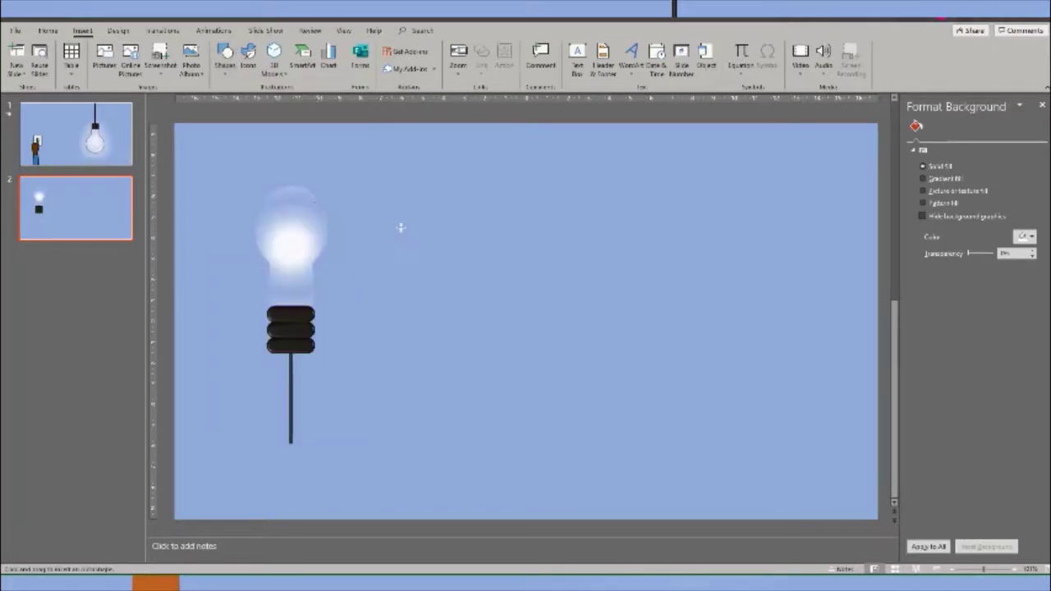
# Draw a crescent on the bulb's upper-right edge with no outline and semi-transparent white fill.
pyautogui.moveTo(383, 233)
pyautogui.mouseDown()
pyautogui.moveTo(404, 184)
pyautogui.moveTo(411, 247)
pyautogui.mouseUp()
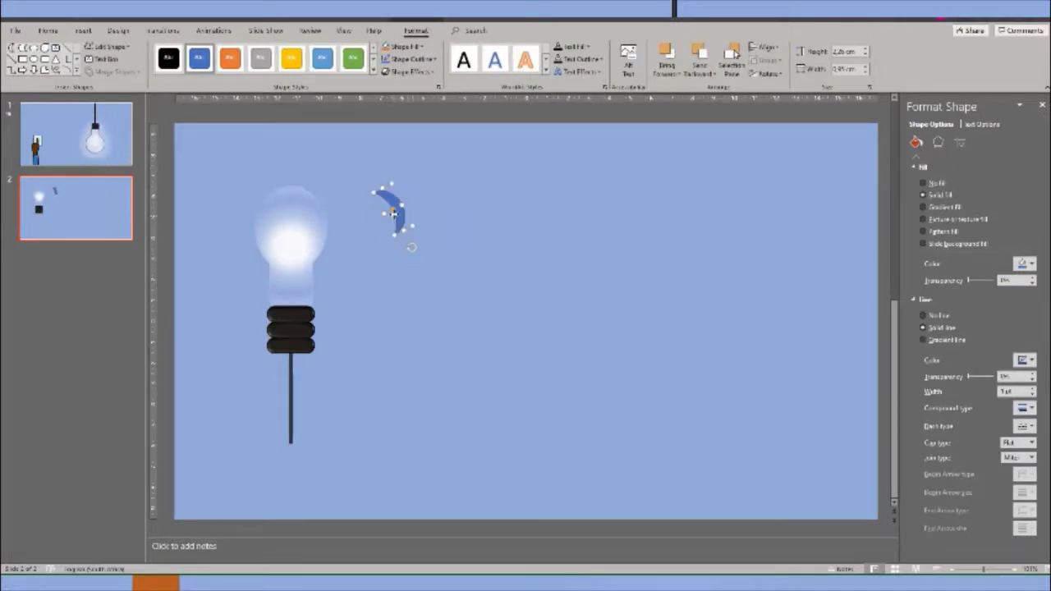
pyautogui.moveTo(392, 212); pyautogui.dragTo(307, 213)
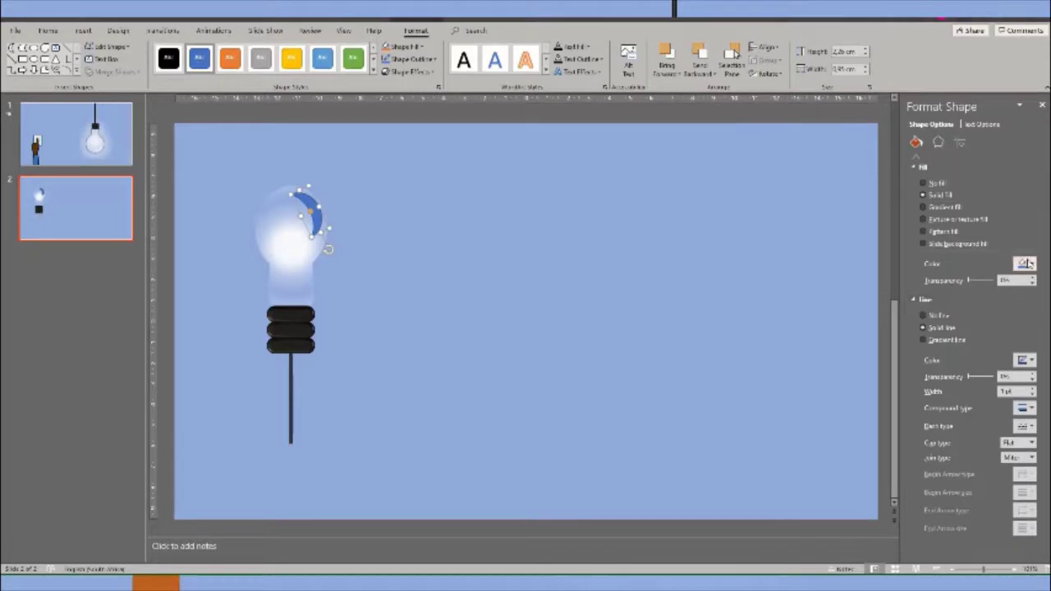
pyautogui.click(939, 316)
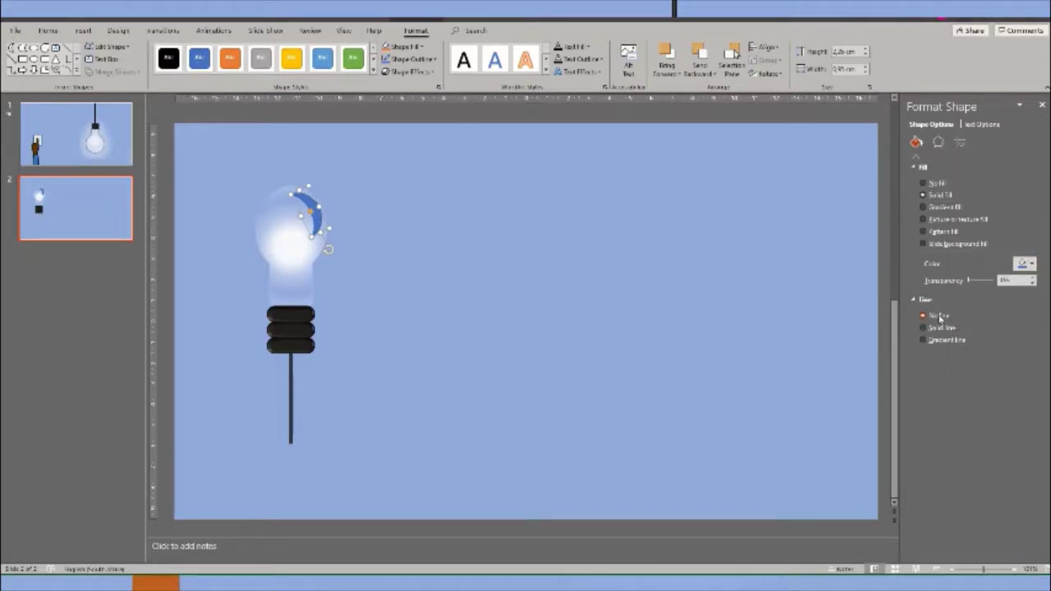
pyautogui.click(1025, 264)
pyautogui.click(964, 289)
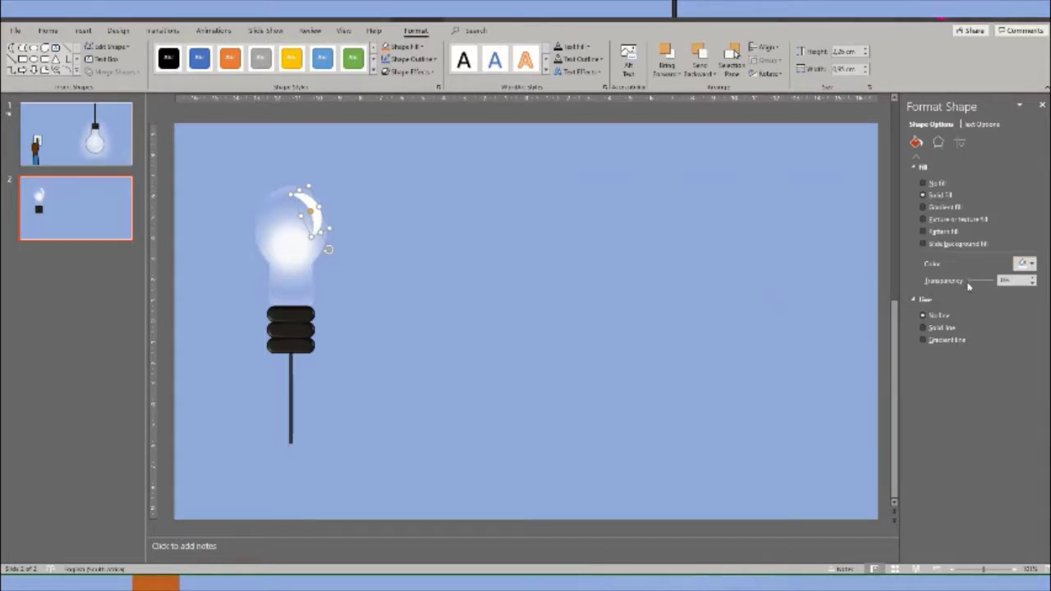
pyautogui.moveTo(968, 283); pyautogui.dragTo(981, 287)
pyautogui.click(723, 284)
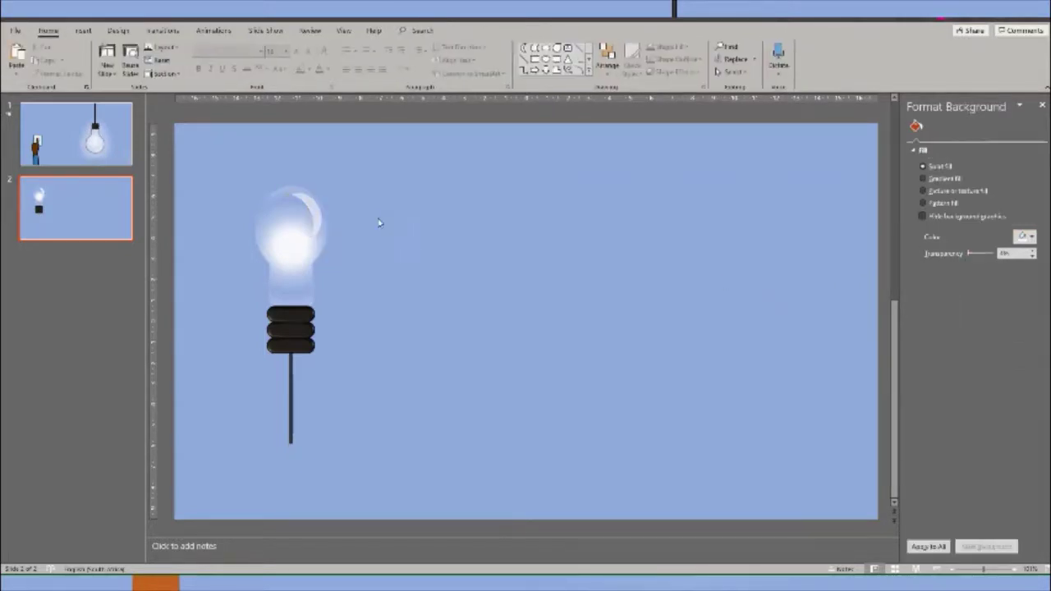
# Resize the crescent highlight and nudge the bulb's gradient glow shape slightly left.
pyautogui.click(312, 212)
pyautogui.moveTo(313, 235)
pyautogui.mouseDown()
pyautogui.moveTo(320, 226)
pyautogui.moveTo(336, 238)
pyautogui.mouseUp()
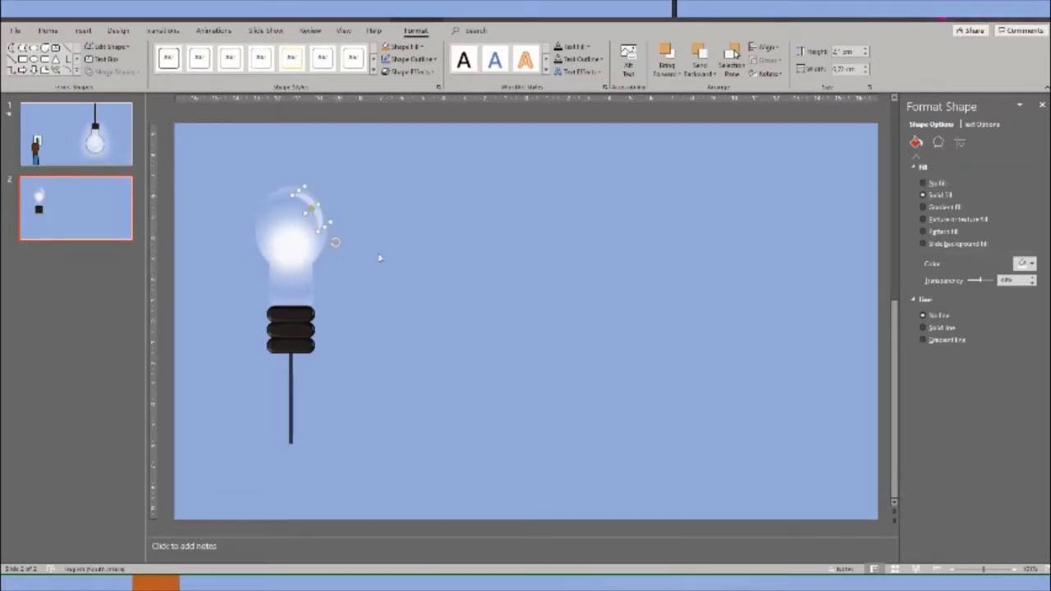
pyautogui.click(390, 246)
pyautogui.click(313, 215)
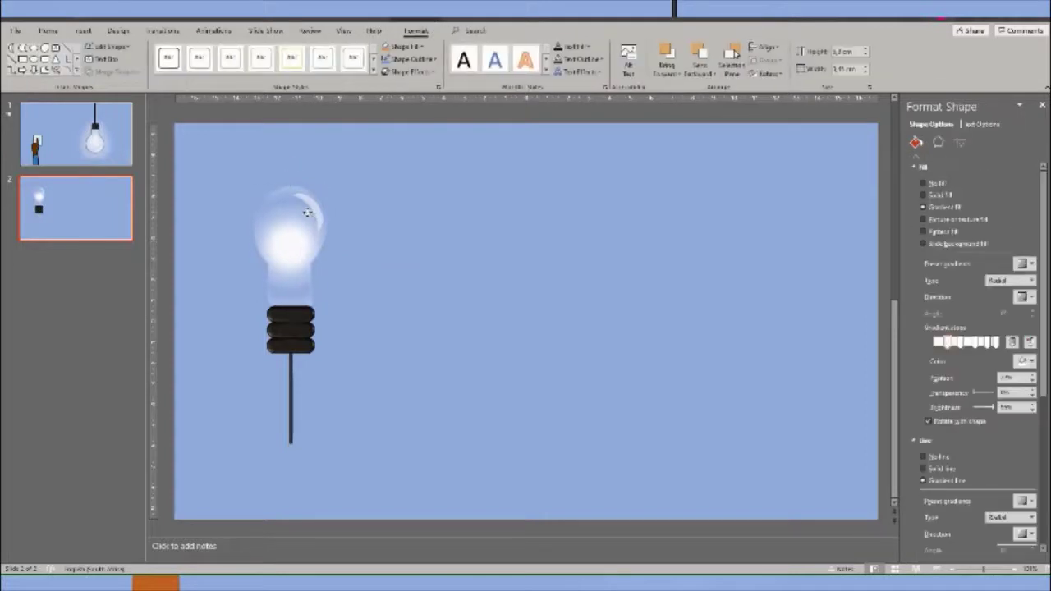
pyautogui.click(326, 214)
pyautogui.click(315, 212)
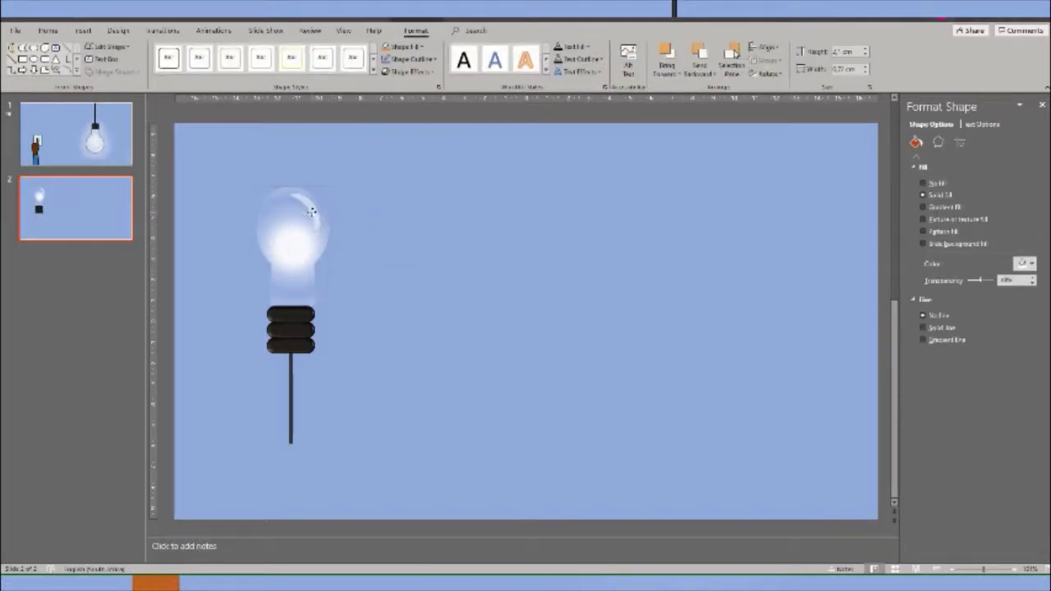
pyautogui.click(356, 270)
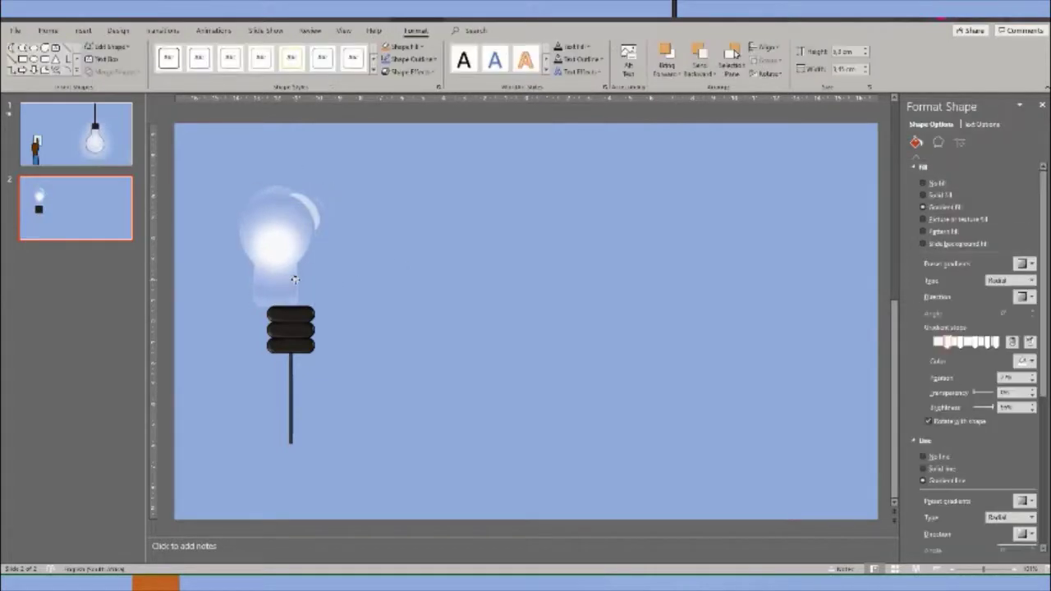
pyautogui.moveTo(312, 280); pyautogui.dragTo(307, 279)
pyautogui.click(382, 388)
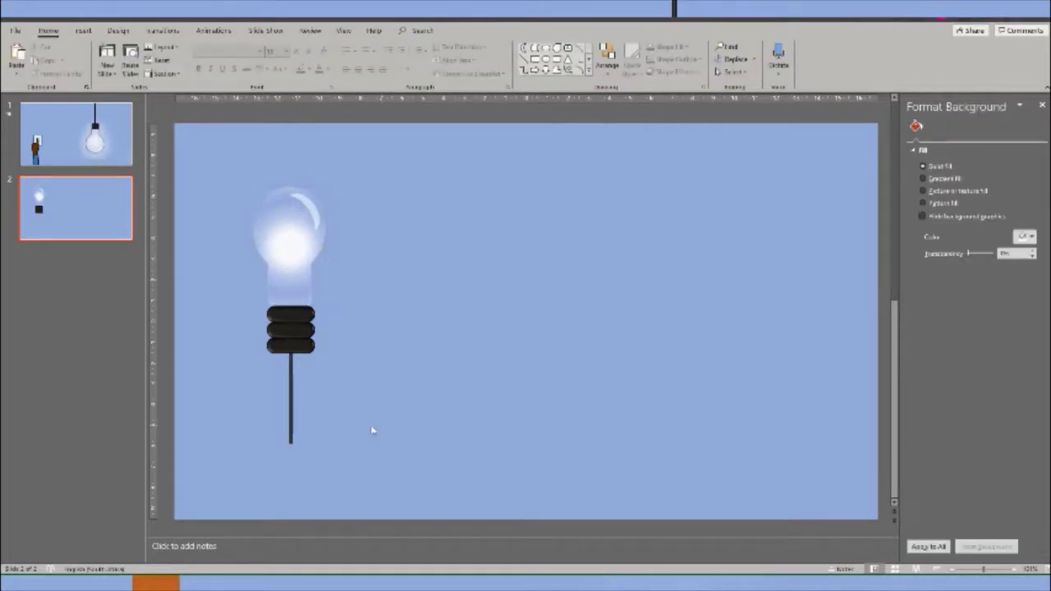
# Drag the gradient glow shape slightly left so it centres over the black socket.
pyautogui.moveTo(342, 476); pyautogui.dragTo(221, 352)
pyautogui.click(302, 290)
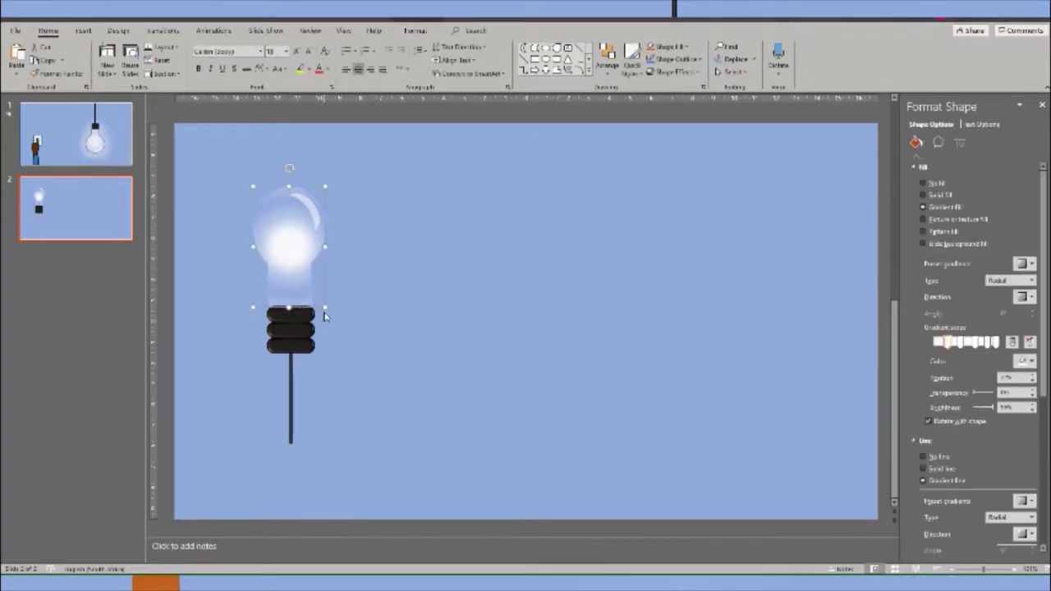
pyautogui.moveTo(319, 296)
pyautogui.mouseDown()
pyautogui.moveTo(307, 297)
pyautogui.moveTo(326, 318)
pyautogui.moveTo(315, 304)
pyautogui.mouseUp()
# Draw a donut beside the bulb, thin its ring to a fine outline, and make it round.
pyautogui.click(399, 383)
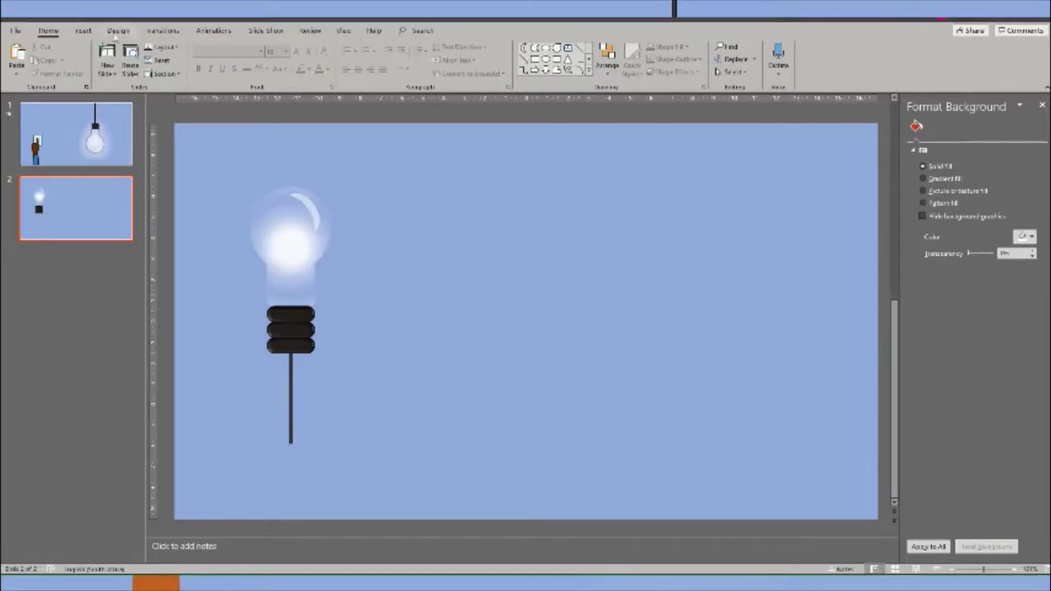
pyautogui.click(86, 31)
pyautogui.click(225, 58)
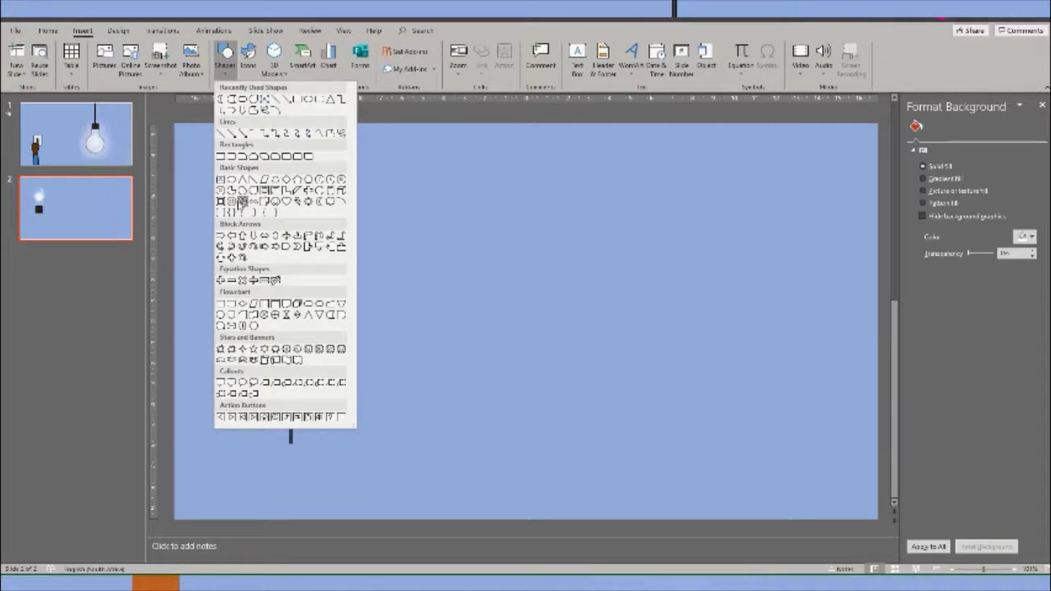
pyautogui.click(233, 201)
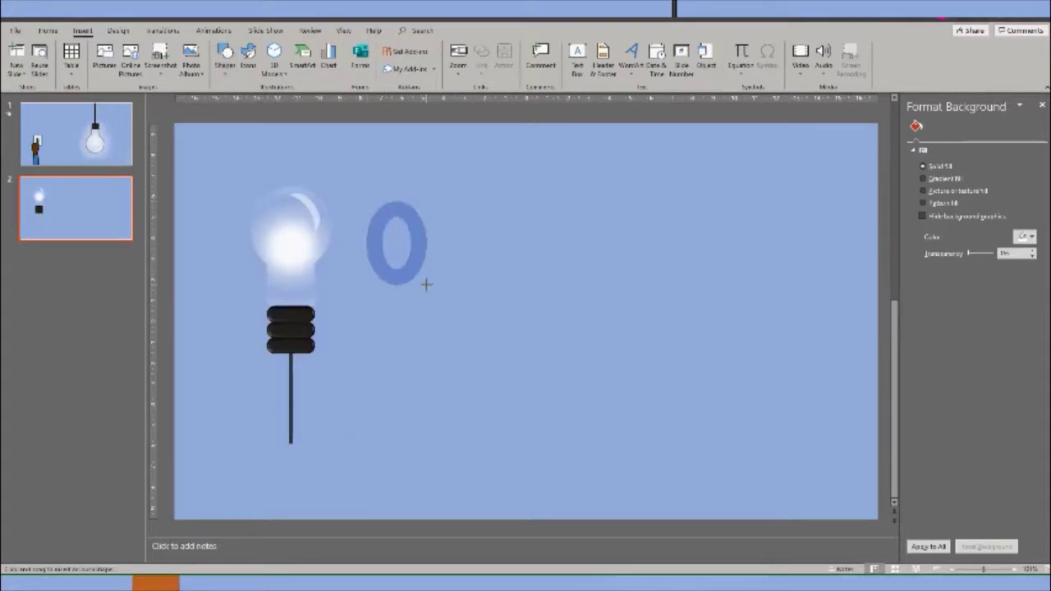
pyautogui.moveTo(366, 201); pyautogui.dragTo(426, 284)
pyautogui.moveTo(380, 245); pyautogui.dragTo(364, 241)
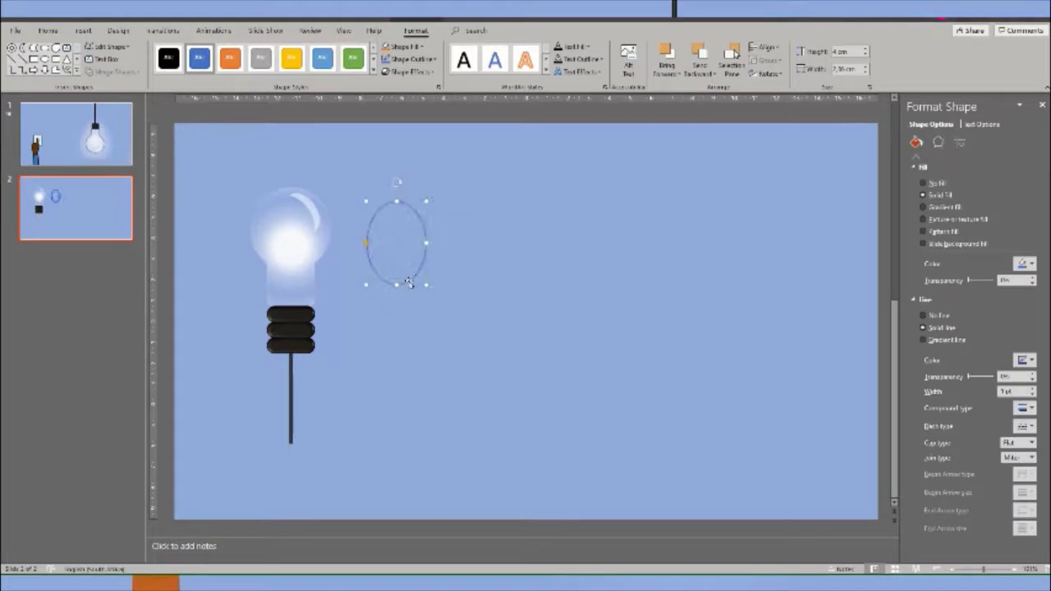
pyautogui.click(394, 288)
pyautogui.moveTo(394, 268); pyautogui.dragTo(395, 261)
# Duplicate the circle with Ctrl+D and space the copies into an evenly overlapping row.
pyautogui.hotkey('ctrl', 'd')
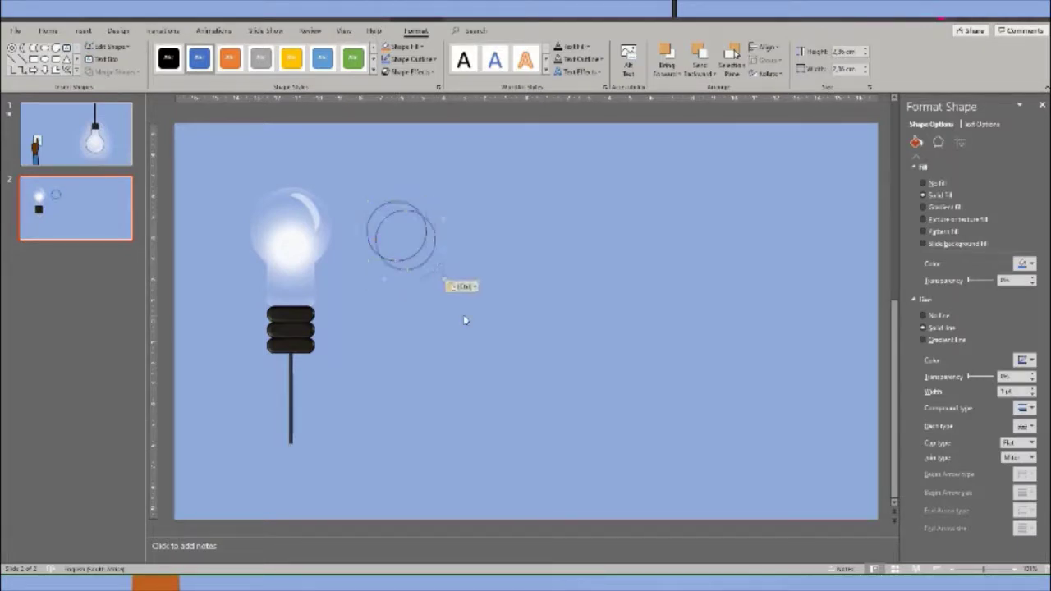
pyautogui.hotkey('ctrl', 'd')
pyautogui.hotkey('ctrl', 'd')
pyautogui.hotkey('ctrl', 'd')
pyautogui.moveTo(454, 292)
pyautogui.mouseDown()
pyautogui.moveTo(507, 258)
pyautogui.moveTo(468, 246)
pyautogui.moveTo(471, 261)
pyautogui.moveTo(443, 262)
pyautogui.mouseUp()
pyautogui.click(450, 268)
pyautogui.click(443, 261)
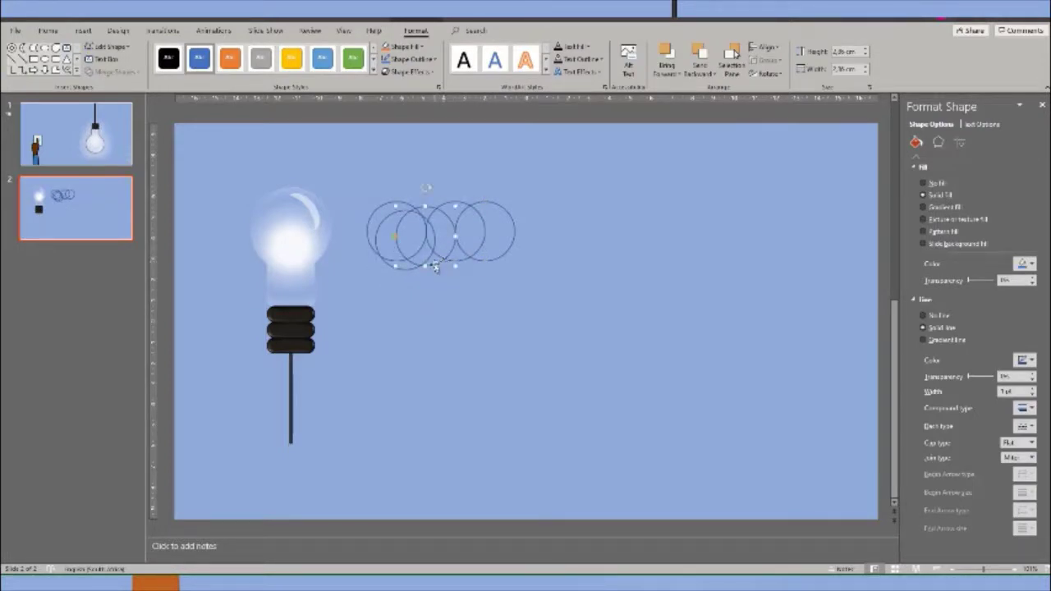
pyautogui.click(371, 238)
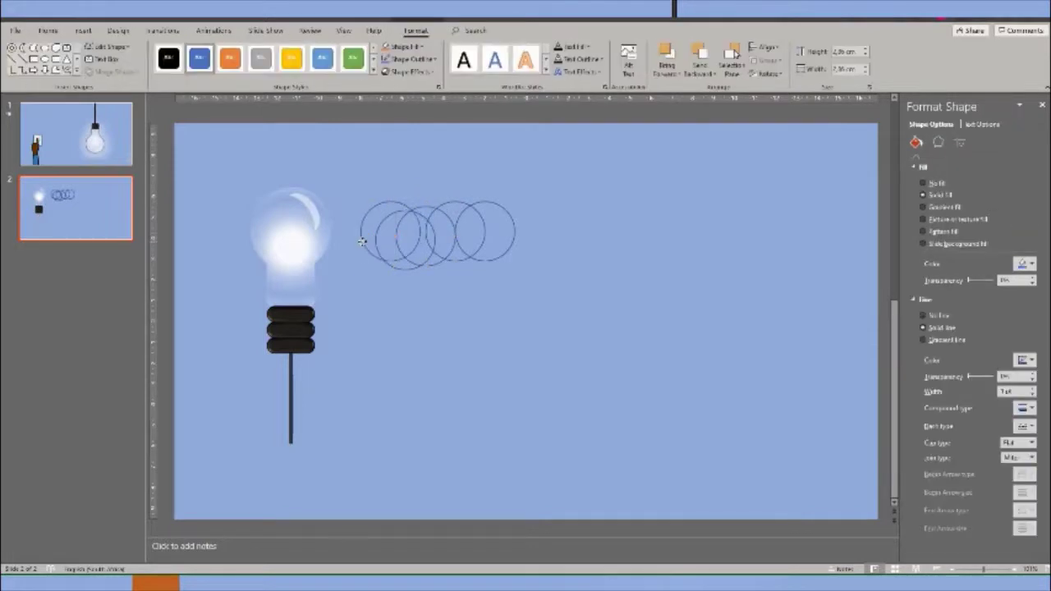
pyautogui.moveTo(367, 235); pyautogui.dragTo(346, 235)
pyautogui.click(424, 268)
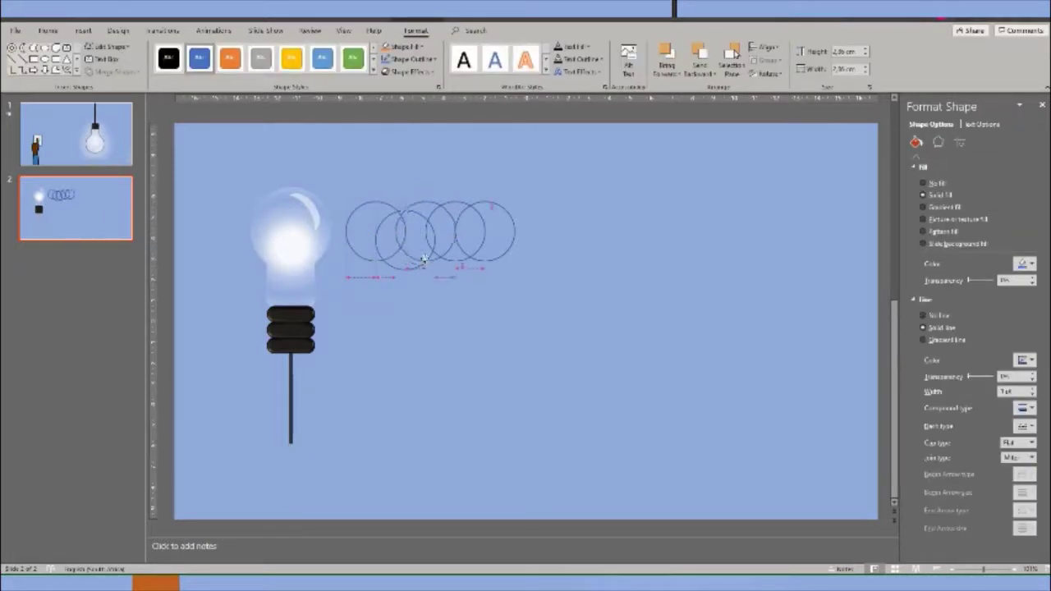
pyautogui.moveTo(401, 270)
pyautogui.mouseDown()
pyautogui.moveTo(392, 257)
pyautogui.moveTo(340, 248)
pyautogui.mouseUp()
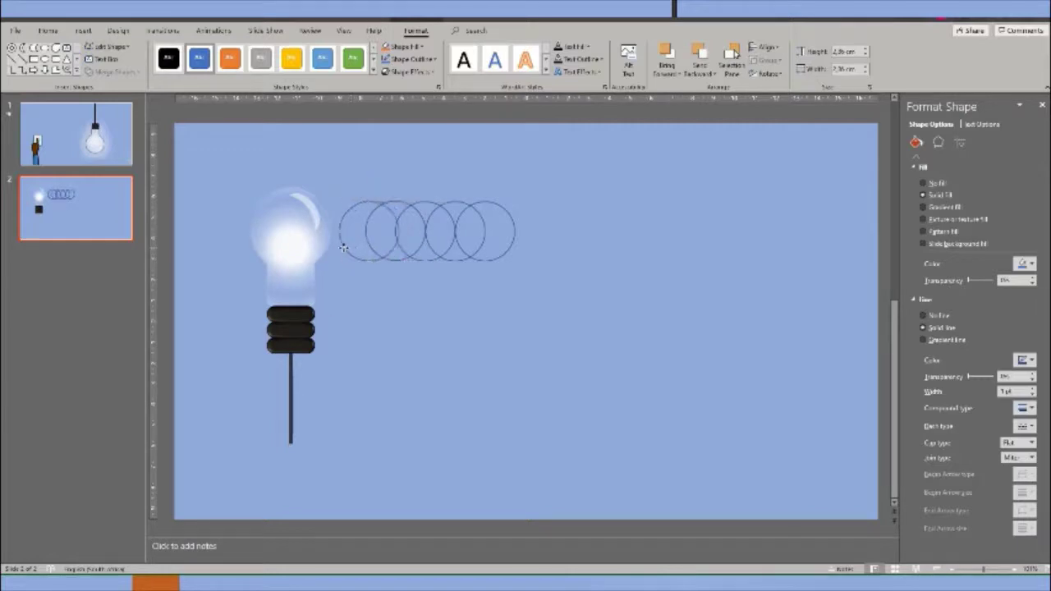
pyautogui.click(490, 298)
# Marquee-select all five circles together.
pyautogui.moveTo(541, 286); pyautogui.dragTo(340, 173)
pyautogui.click(615, 378)
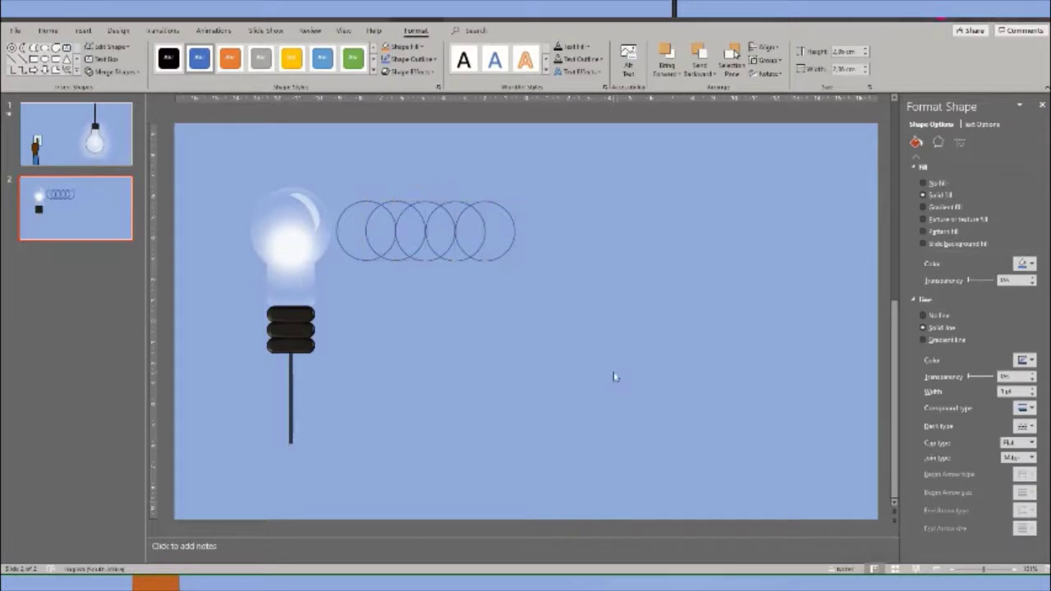
pyautogui.moveTo(586, 306); pyautogui.dragTo(330, 178)
# Group the five circles with Ctrl+G, then move the group up and right and rotate it.
pyautogui.click(111, 71)
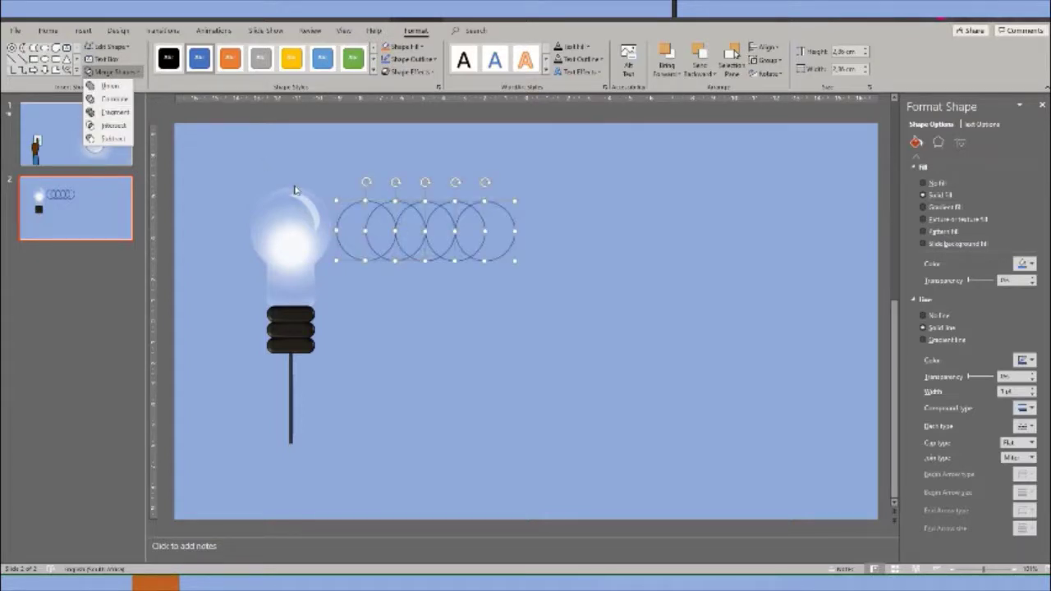
pyautogui.press('Escape')
pyautogui.hotkey('ctrl', 'g')
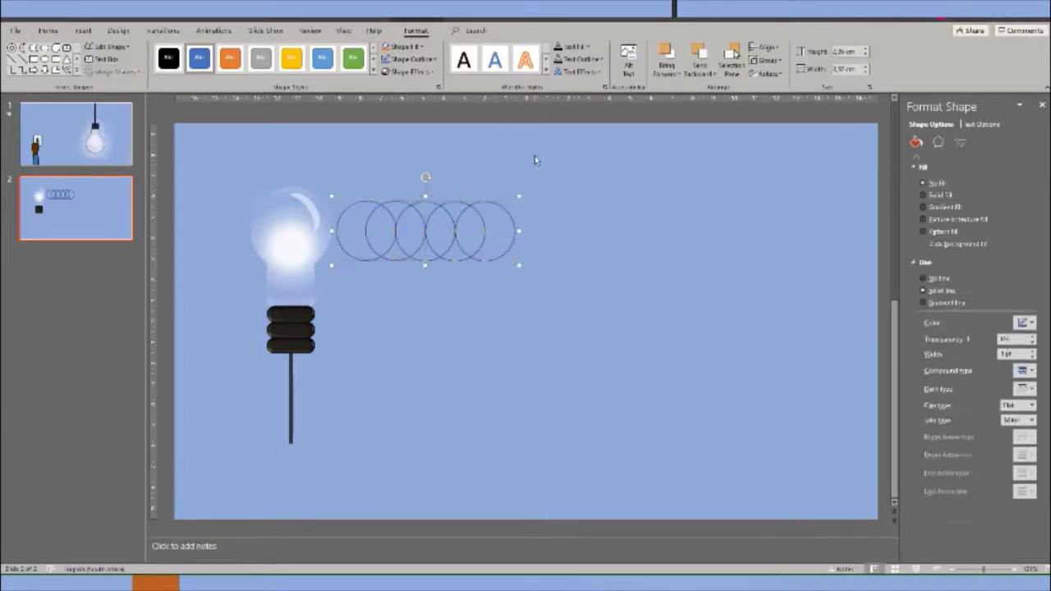
pyautogui.click(429, 371)
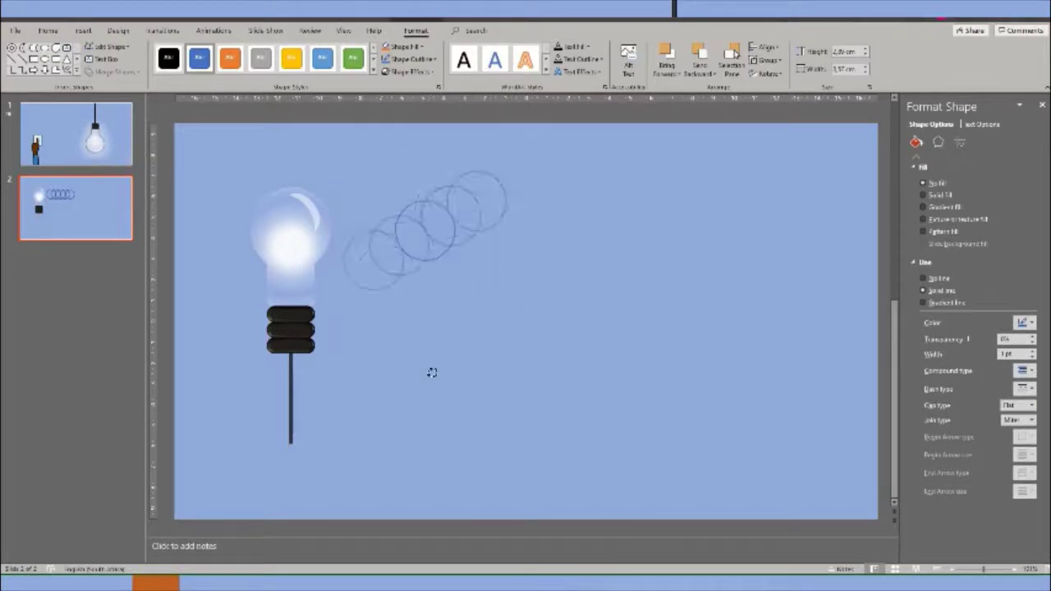
pyautogui.moveTo(485, 271); pyautogui.dragTo(575, 246)
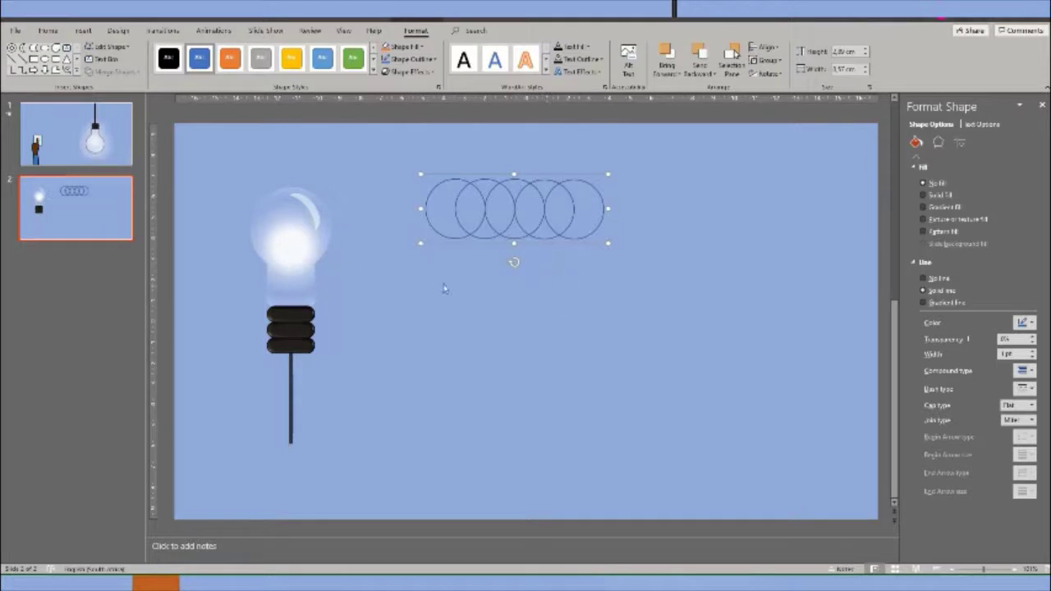
pyautogui.moveTo(514, 261)
pyautogui.mouseDown()
pyautogui.moveTo(578, 135)
pyautogui.moveTo(516, 82)
pyautogui.mouseUp()
pyautogui.click(694, 334)
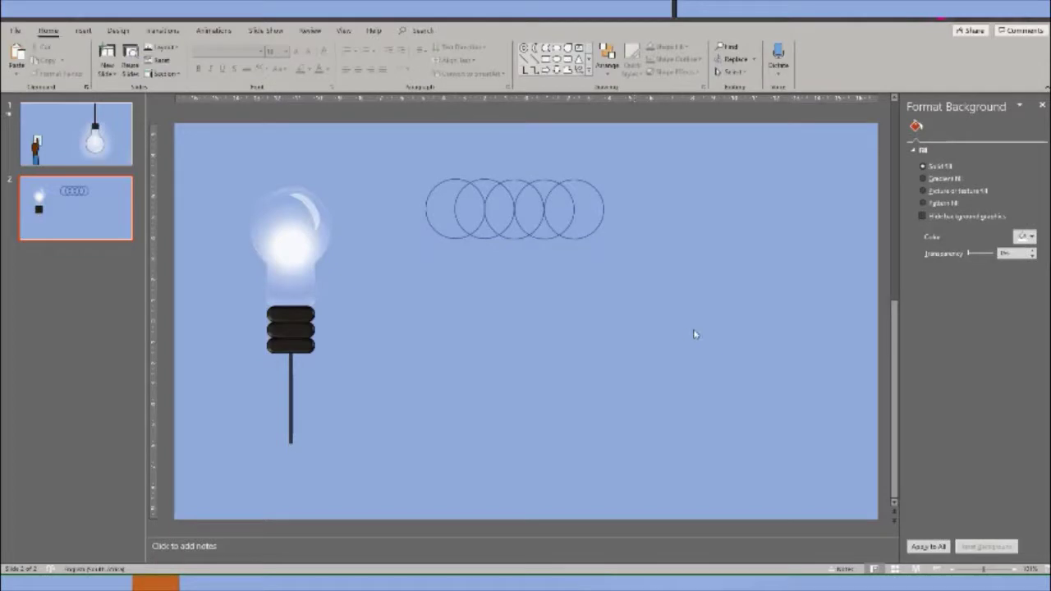
# Draw a thin diagonal line beside the coil and paste a second copy to its right.
pyautogui.click(84, 31)
pyautogui.click(225, 58)
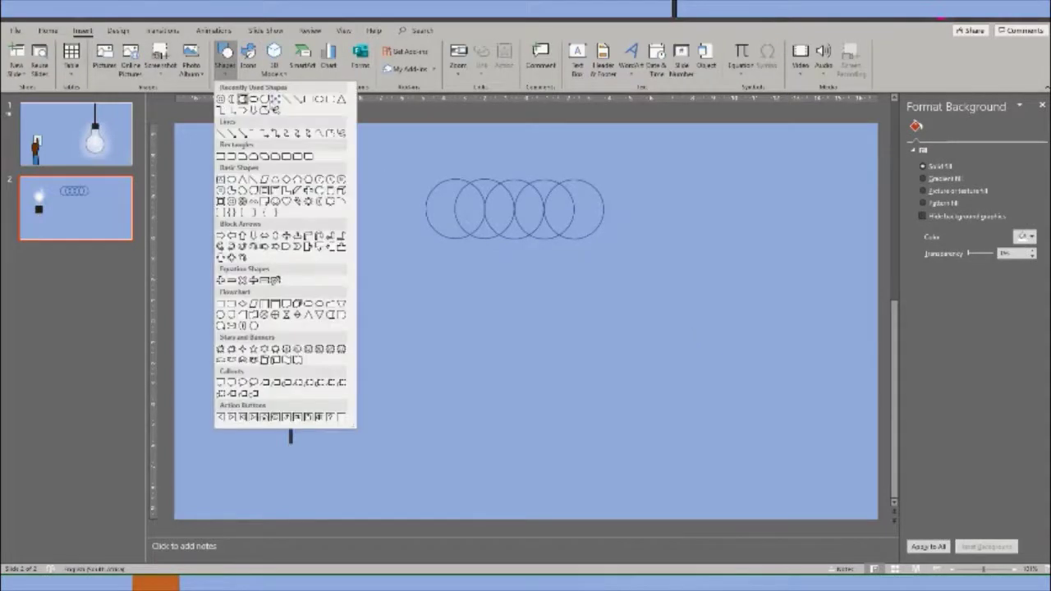
pyautogui.click(288, 102)
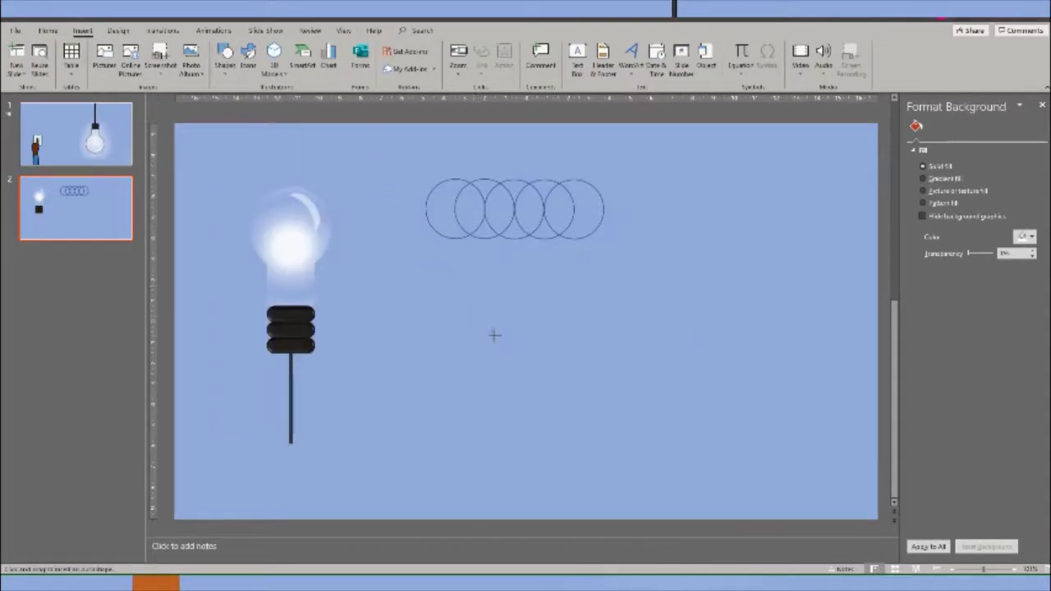
pyautogui.moveTo(379, 163); pyautogui.dragTo(494, 334)
pyautogui.hotkey('ctrl', 'v')
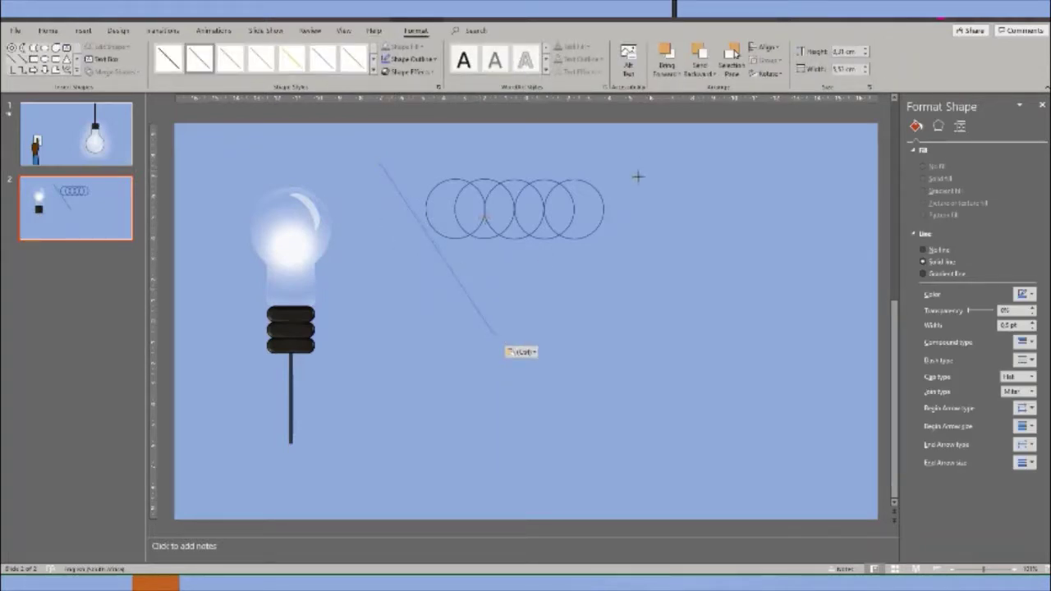
pyautogui.moveTo(632, 189); pyautogui.dragTo(632, 189)
pyautogui.moveTo(503, 343); pyautogui.dragTo(553, 355)
pyautogui.moveTo(581, 346); pyautogui.dragTo(566, 314)
# Adjust both lines' lower ends into a downward-narrowing V, then select lines and coil together.
pyautogui.click(454, 282)
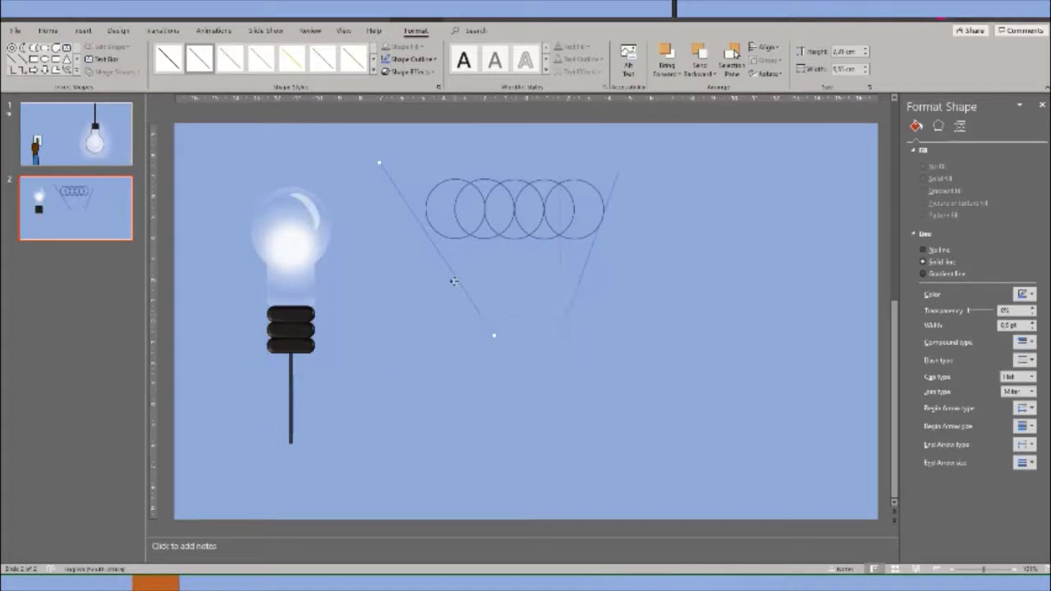
pyautogui.moveTo(494, 335)
pyautogui.mouseDown()
pyautogui.moveTo(438, 335)
pyautogui.moveTo(468, 339)
pyautogui.mouseUp()
pyautogui.click(597, 387)
pyautogui.click(558, 341)
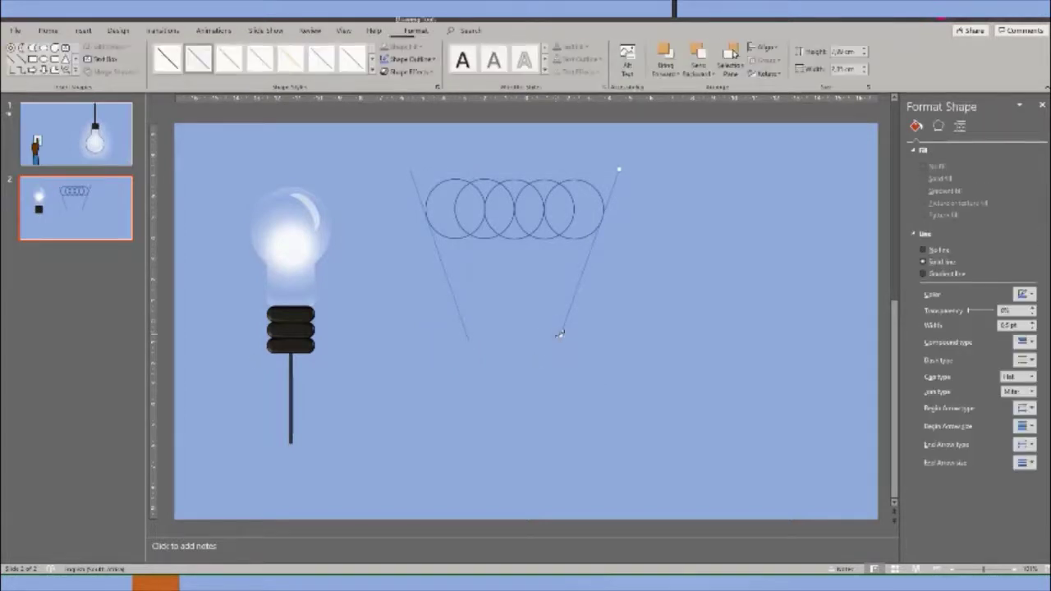
pyautogui.moveTo(558, 336); pyautogui.dragTo(552, 359)
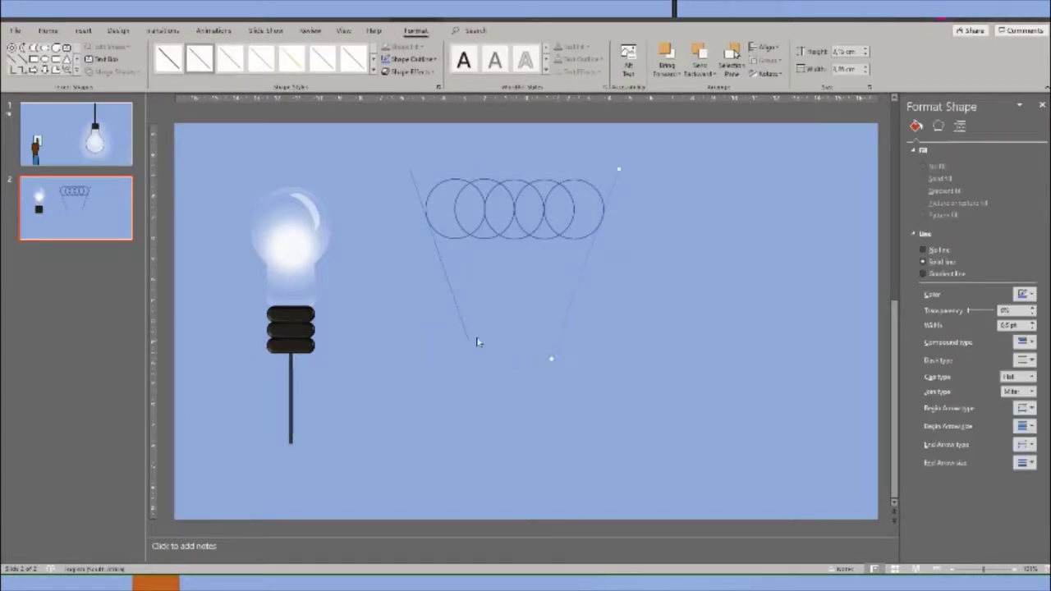
pyautogui.moveTo(468, 341); pyautogui.dragTo(478, 358)
pyautogui.moveTo(617, 408); pyautogui.dragTo(404, 148)
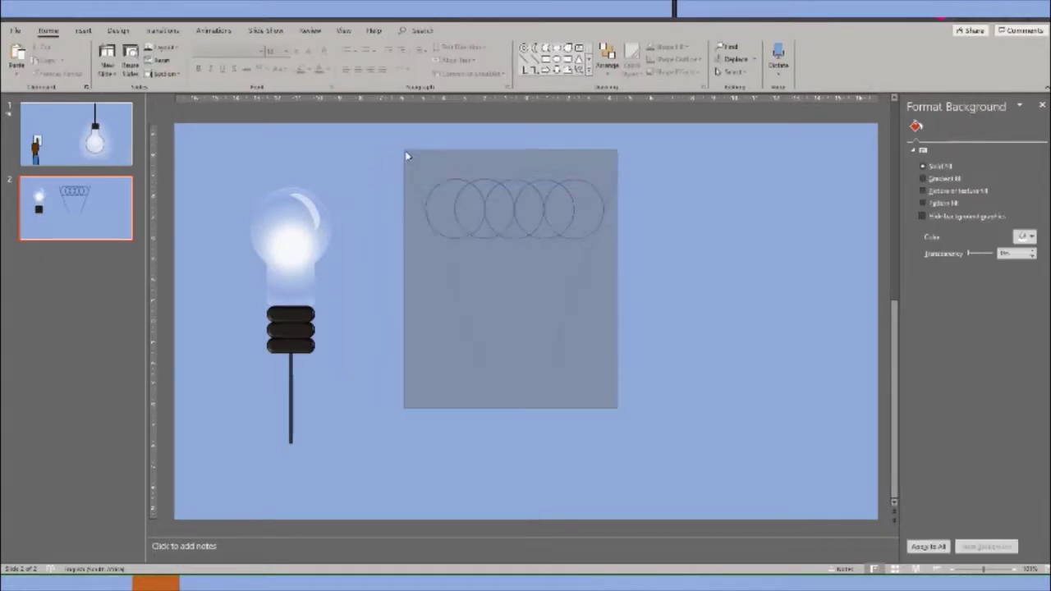
pyautogui.moveTo(711, 401); pyautogui.dragTo(335, 140)
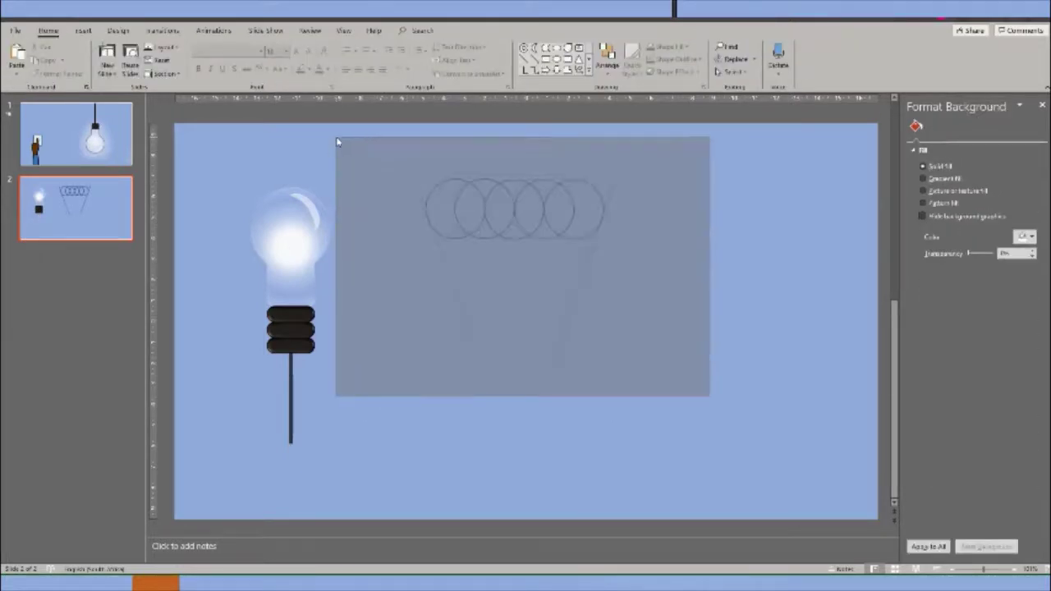
pyautogui.click(665, 136)
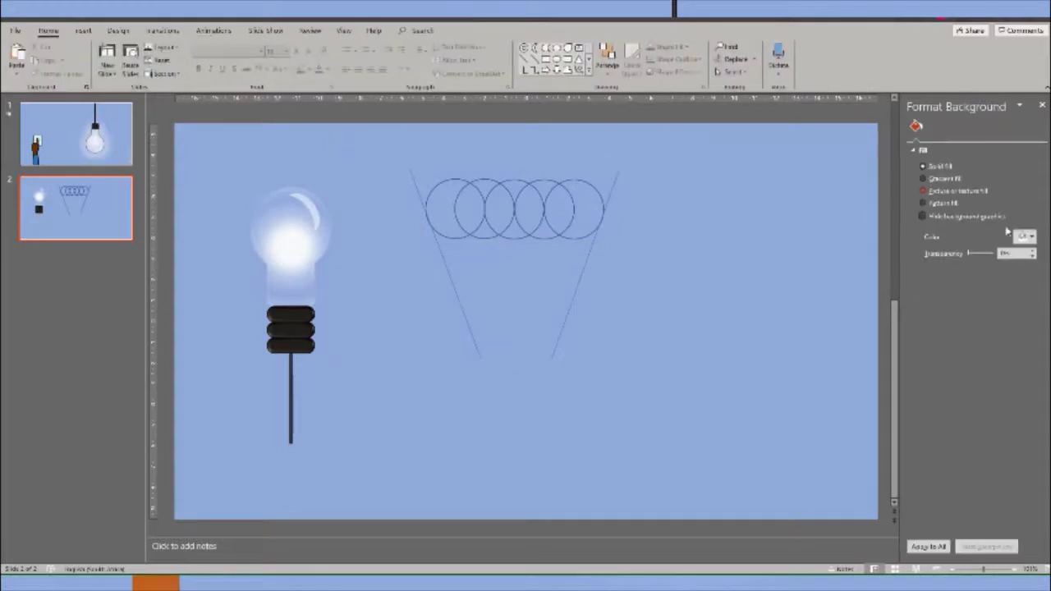
pyautogui.click(1032, 236)
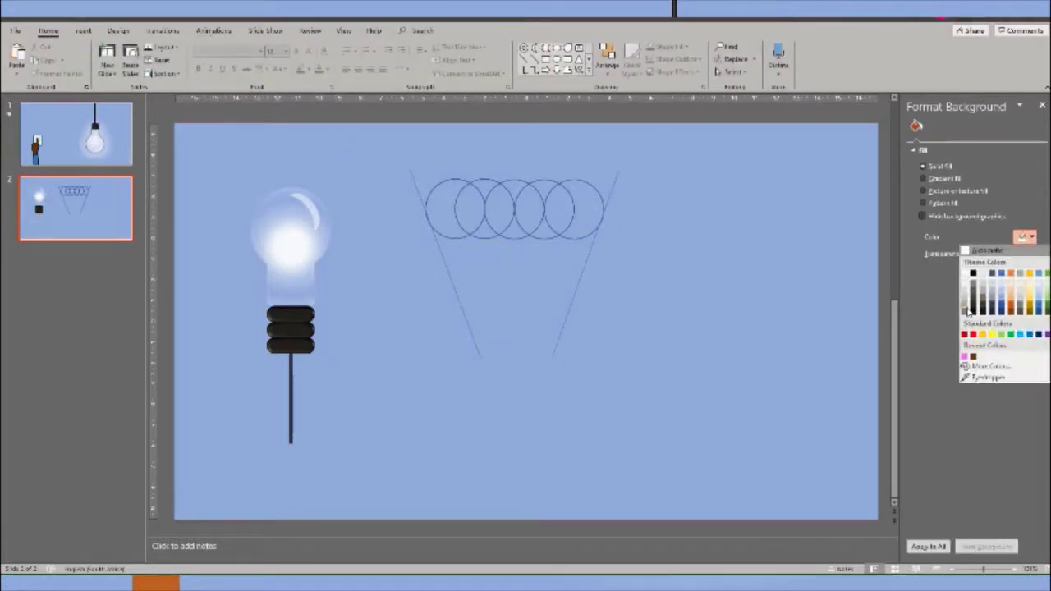
pyautogui.click(974, 297)
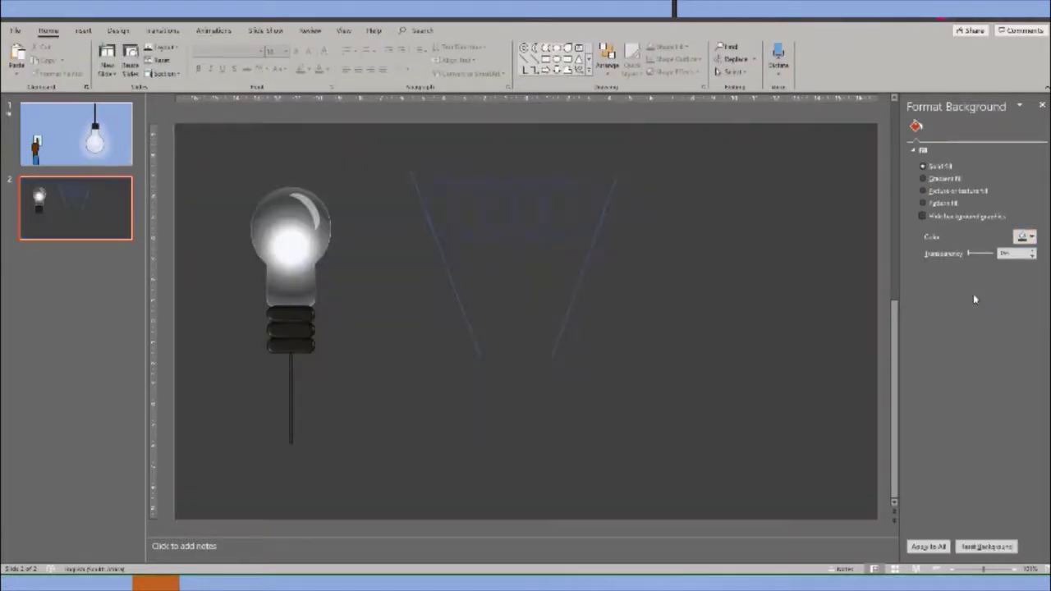
pyautogui.hotkey('ctrl', 'z')
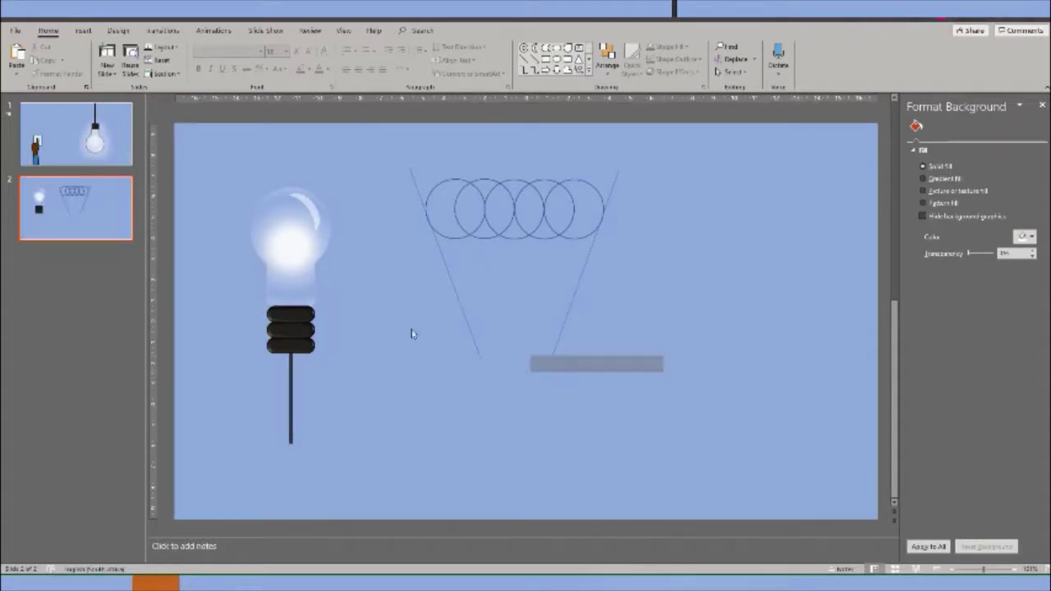
# Give the coil-and-cone lines a new line colour and raise their transparency until barely visible.
pyautogui.moveTo(664, 373); pyautogui.dragTo(367, 133)
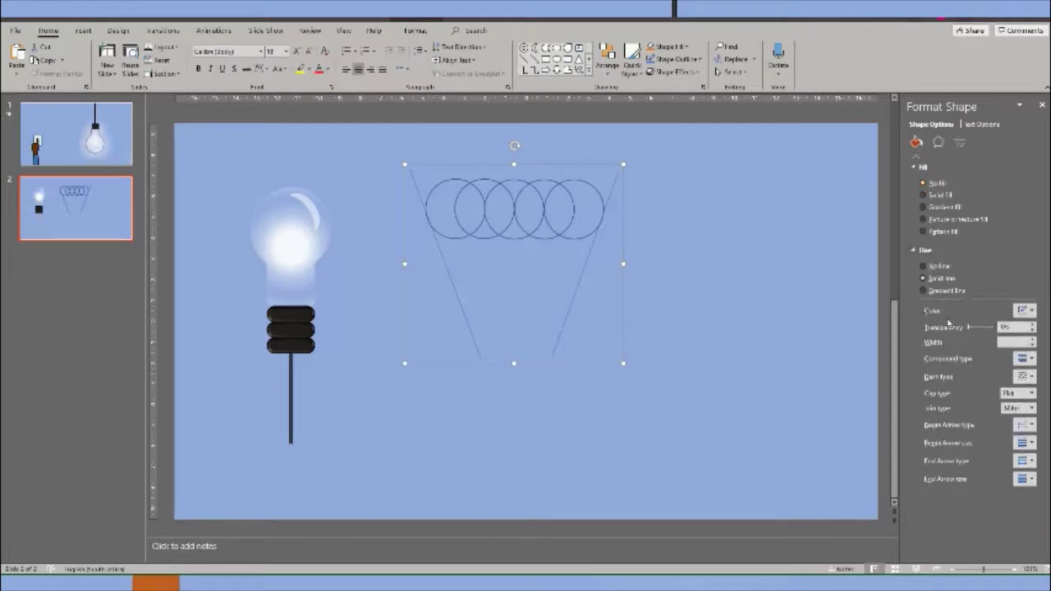
pyautogui.click(1026, 310)
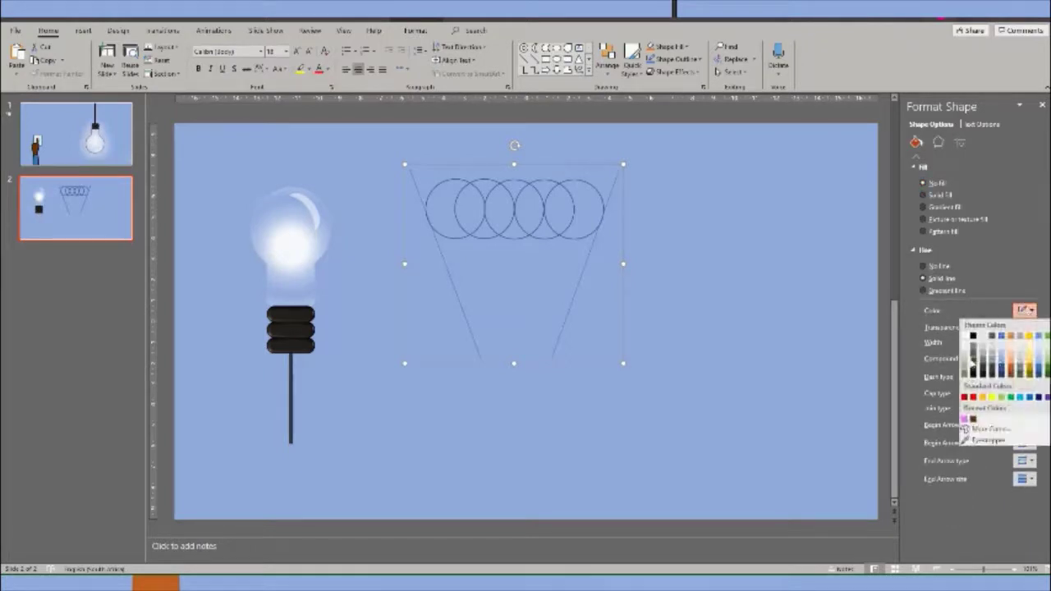
pyautogui.click(975, 362)
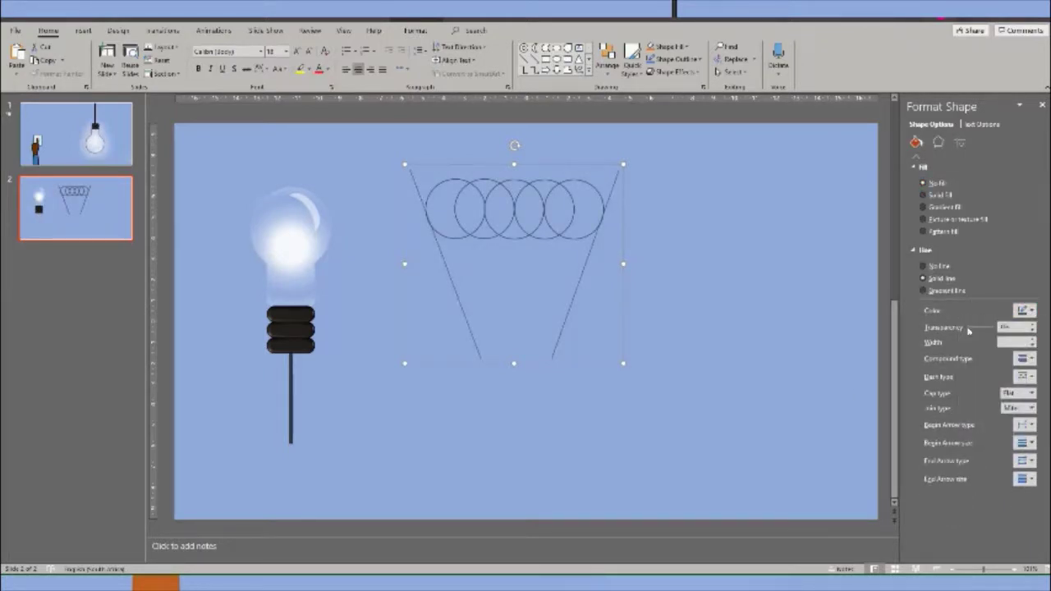
pyautogui.moveTo(966, 328); pyautogui.dragTo(990, 328)
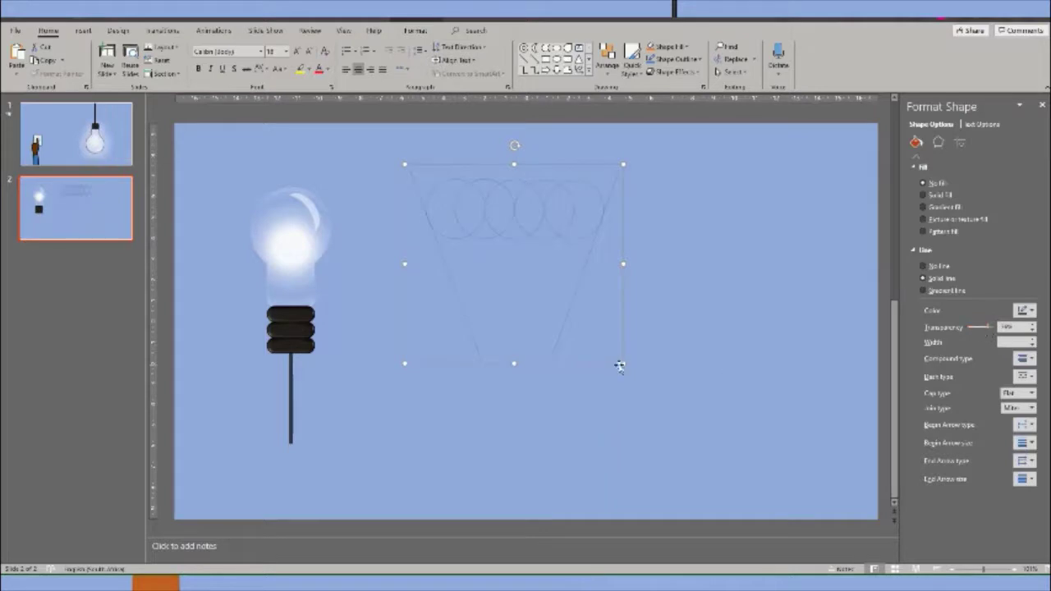
# Move the faded coil drawing beside the bulb.
pyautogui.click(497, 295)
pyautogui.moveTo(475, 280); pyautogui.dragTo(490, 284)
pyautogui.moveTo(472, 252); pyautogui.dragTo(407, 267)
pyautogui.moveTo(328, 268); pyautogui.dragTo(427, 289)
pyautogui.click(452, 220)
# Move the faded coil into the bulb and resize it to fit inside the glass as a filament.
pyautogui.click(403, 306)
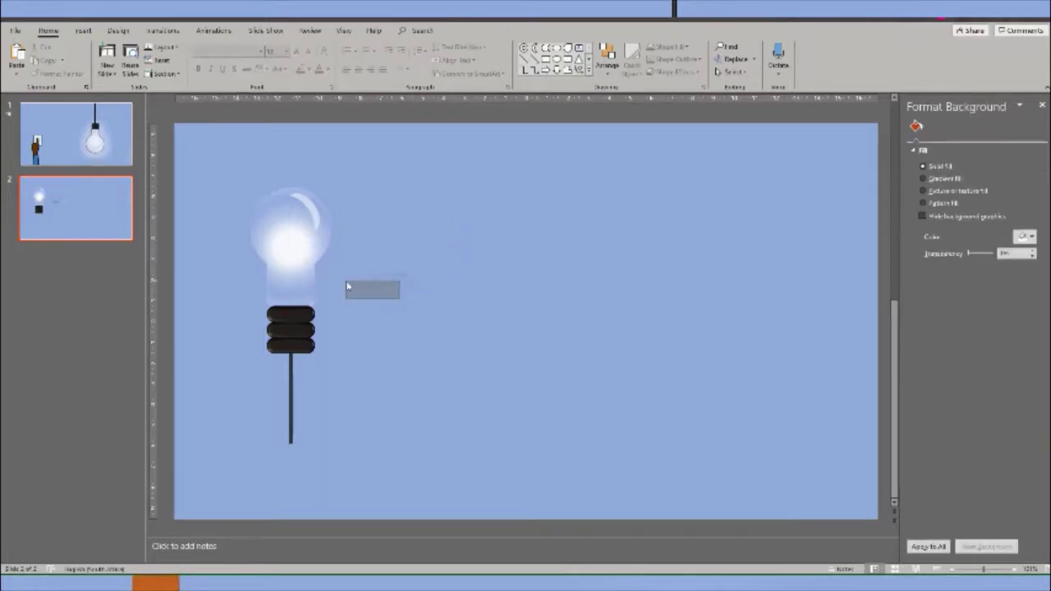
pyautogui.moveTo(411, 294); pyautogui.dragTo(282, 271)
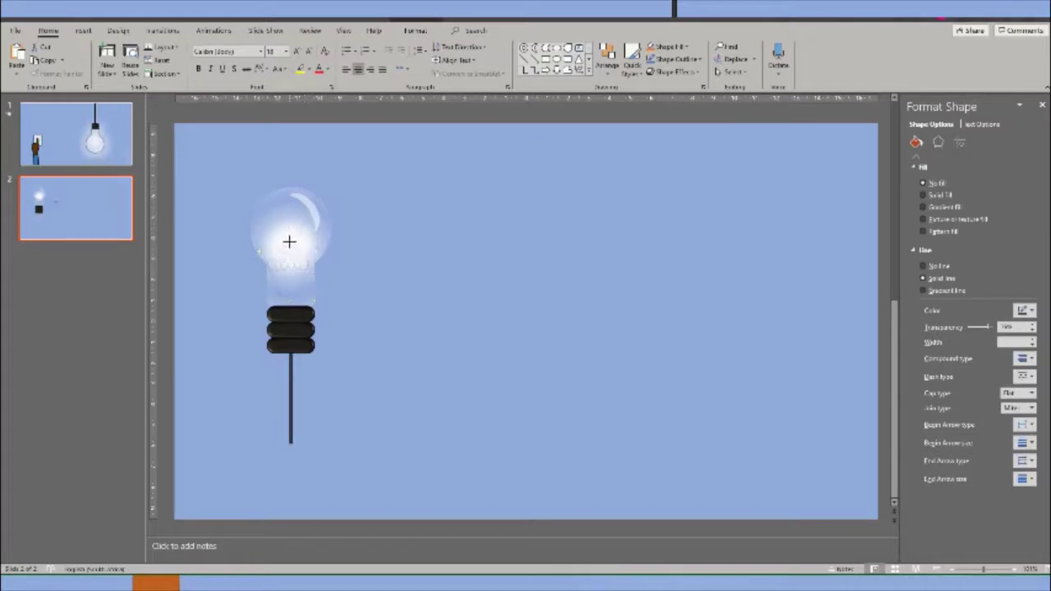
pyautogui.moveTo(287, 250); pyautogui.dragTo(287, 232)
pyautogui.moveTo(287, 300); pyautogui.dragTo(287, 312)
pyautogui.moveTo(258, 271); pyautogui.dragTo(270, 271)
pyautogui.moveTo(295, 280); pyautogui.dragTo(291, 280)
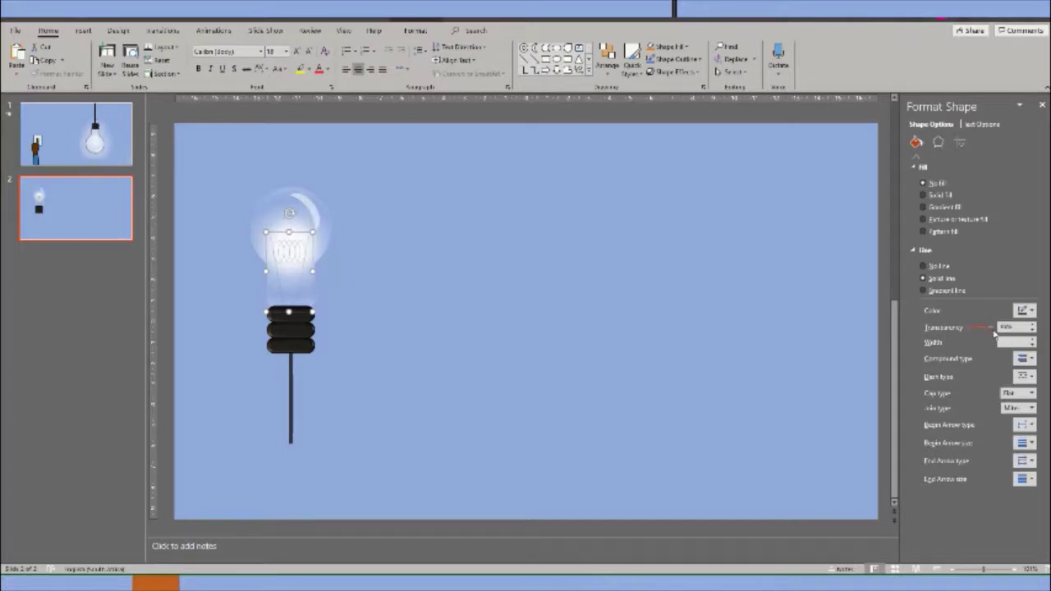
# Select the bulb's glass shape and bring up its Effects settings.
pyautogui.click(1024, 310)
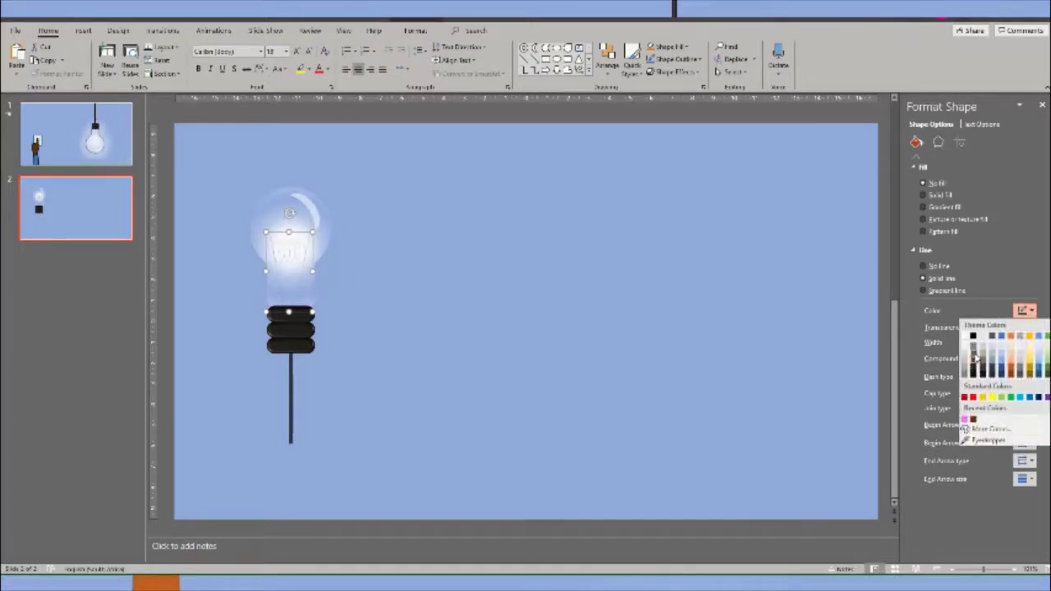
pyautogui.press('Escape')
pyautogui.click(690, 382)
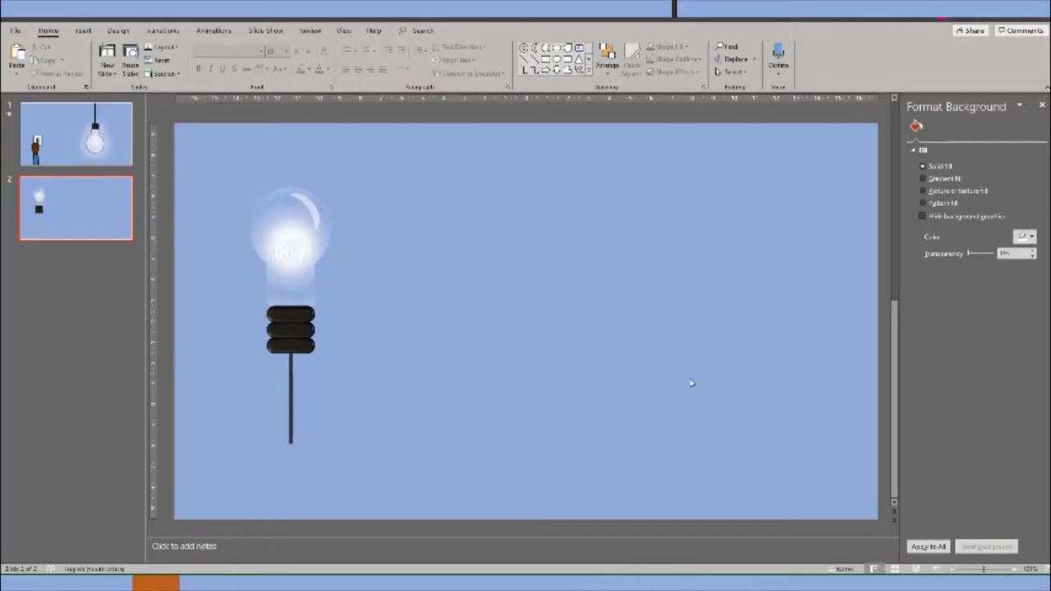
pyautogui.click(307, 217)
pyautogui.click(938, 142)
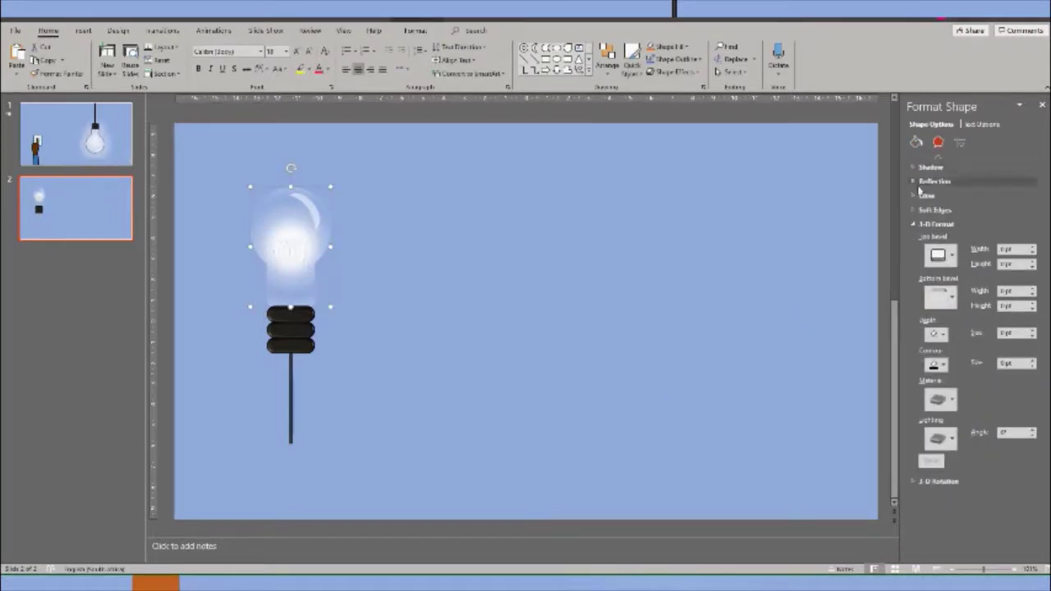
# Apply a glow preset to the bulb glass, enlarge its size, and make the glow white.
pyautogui.click(926, 196)
pyautogui.click(1031, 211)
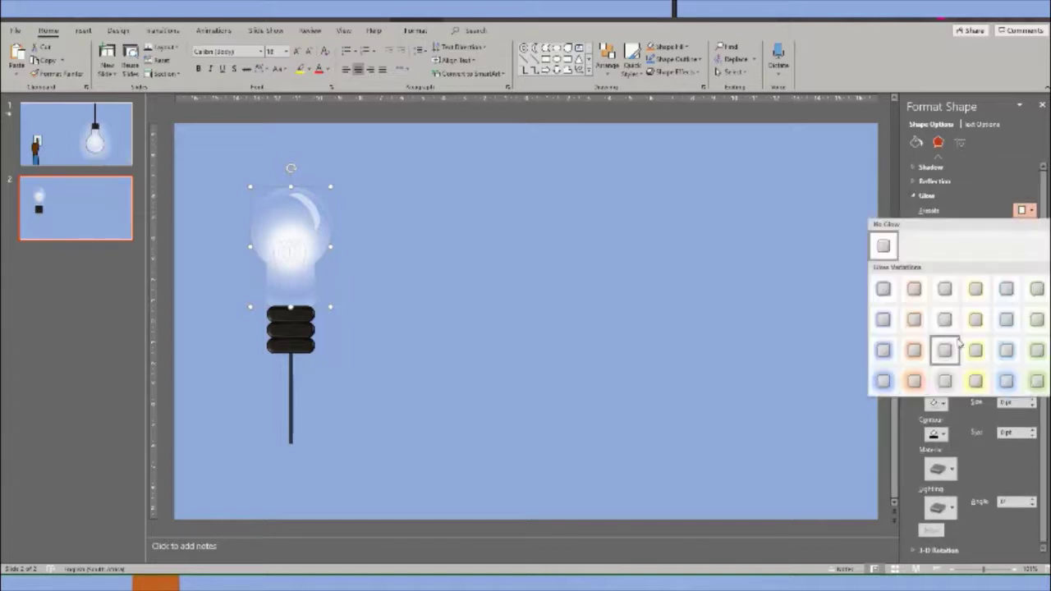
pyautogui.click(944, 376)
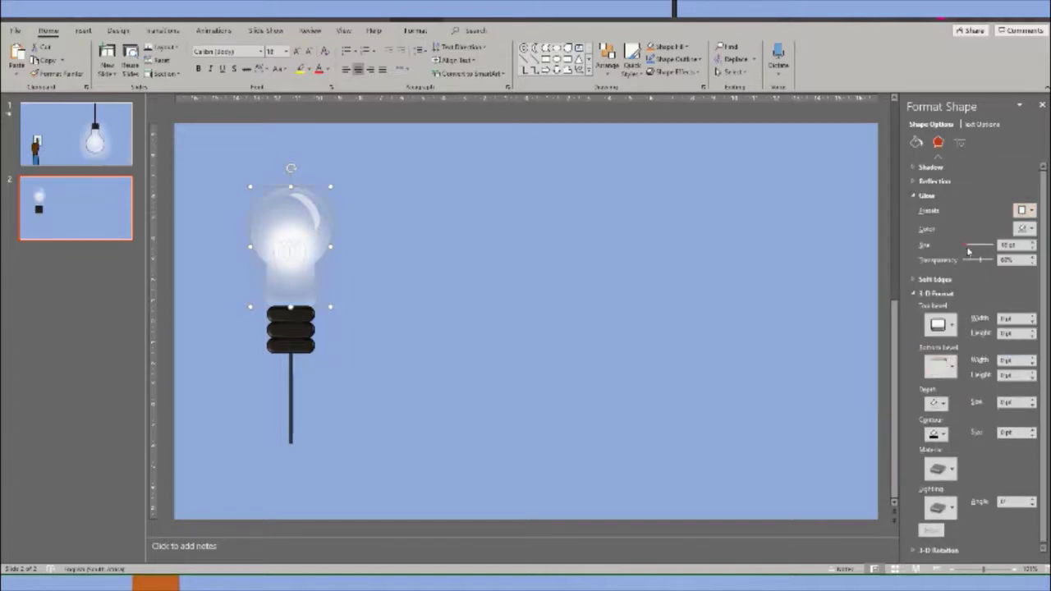
pyautogui.moveTo(975, 253); pyautogui.dragTo(988, 255)
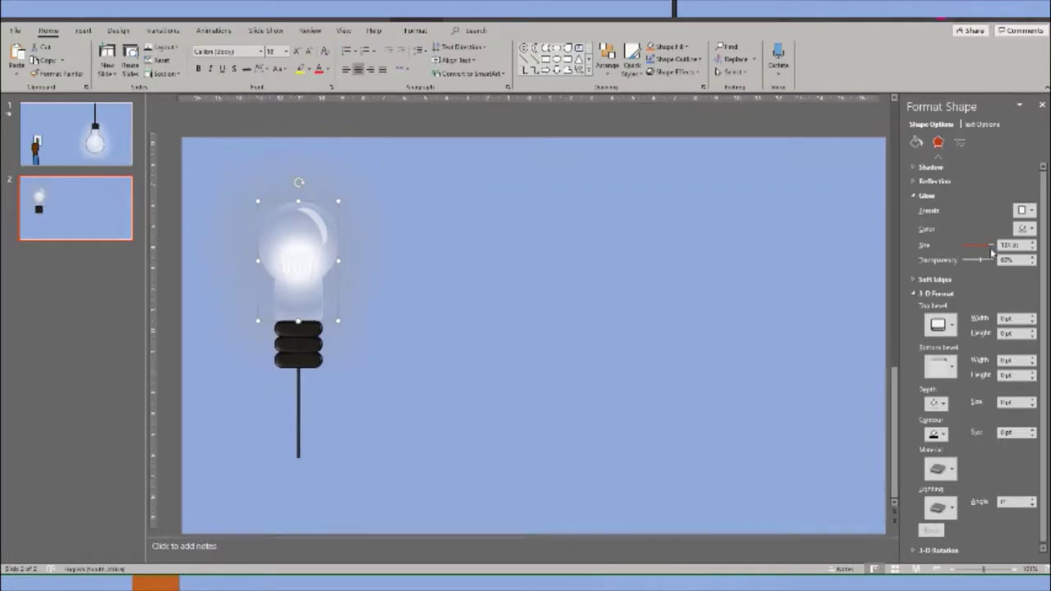
pyautogui.click(1031, 229)
pyautogui.click(1031, 229)
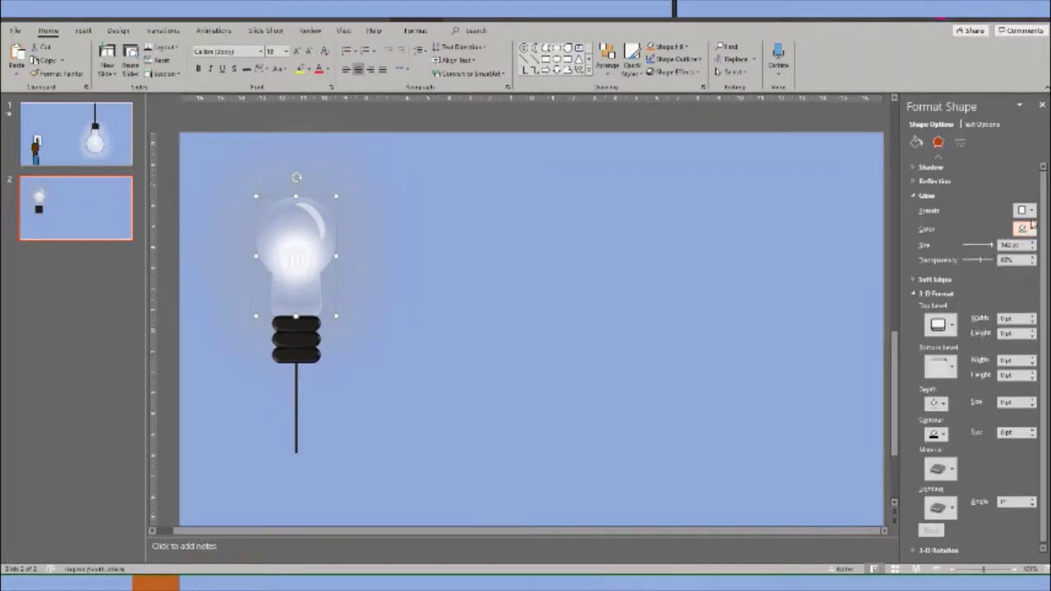
pyautogui.click(1031, 229)
pyautogui.click(966, 256)
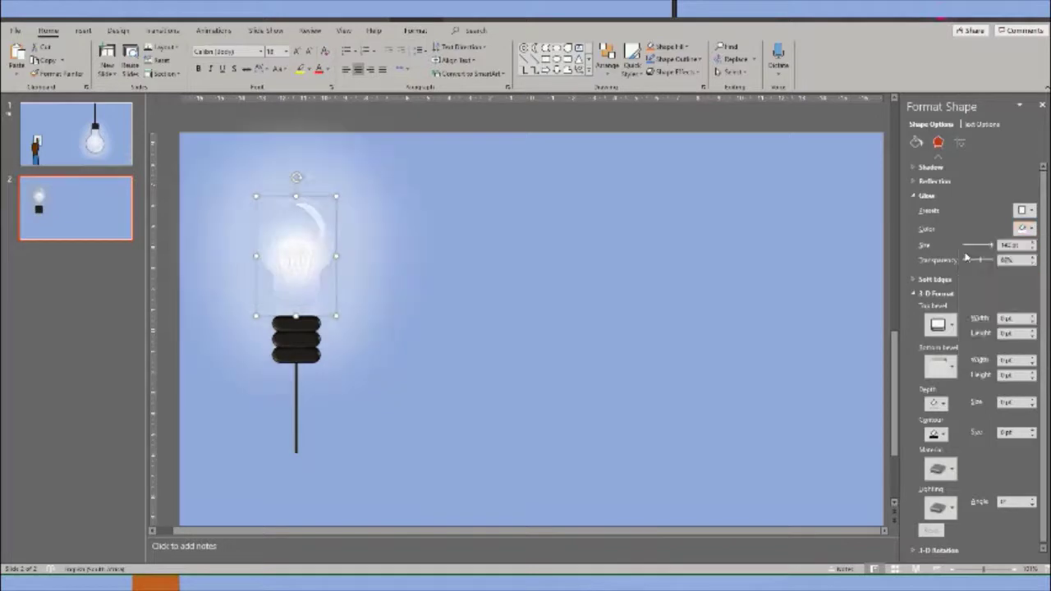
pyautogui.click(849, 290)
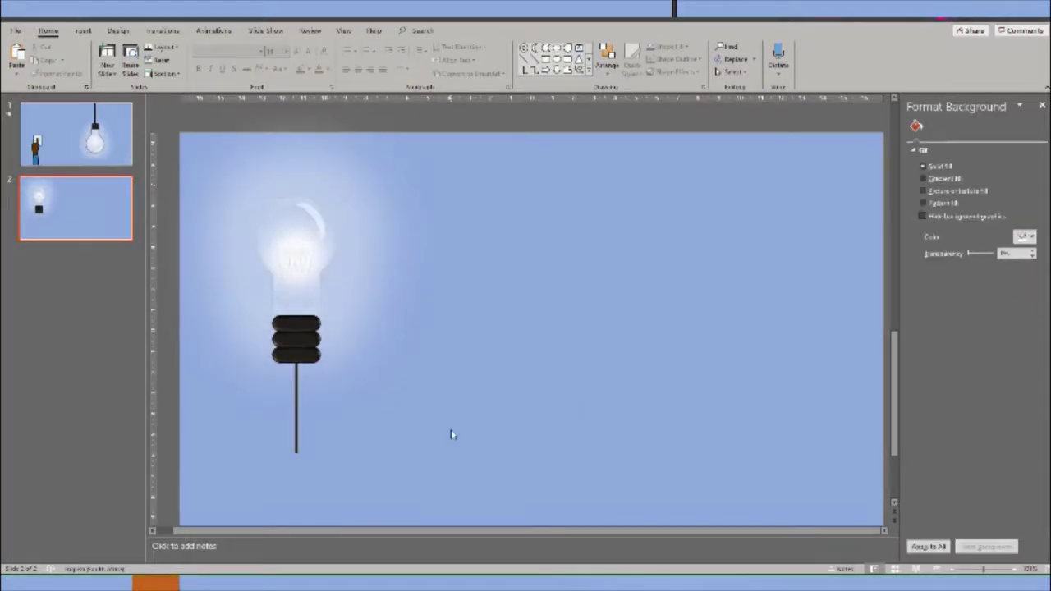
# Group the bulb parts, rotate them 180°, move to the top centre-right and enlarge.
pyautogui.moveTo(431, 456); pyautogui.dragTo(215, 175)
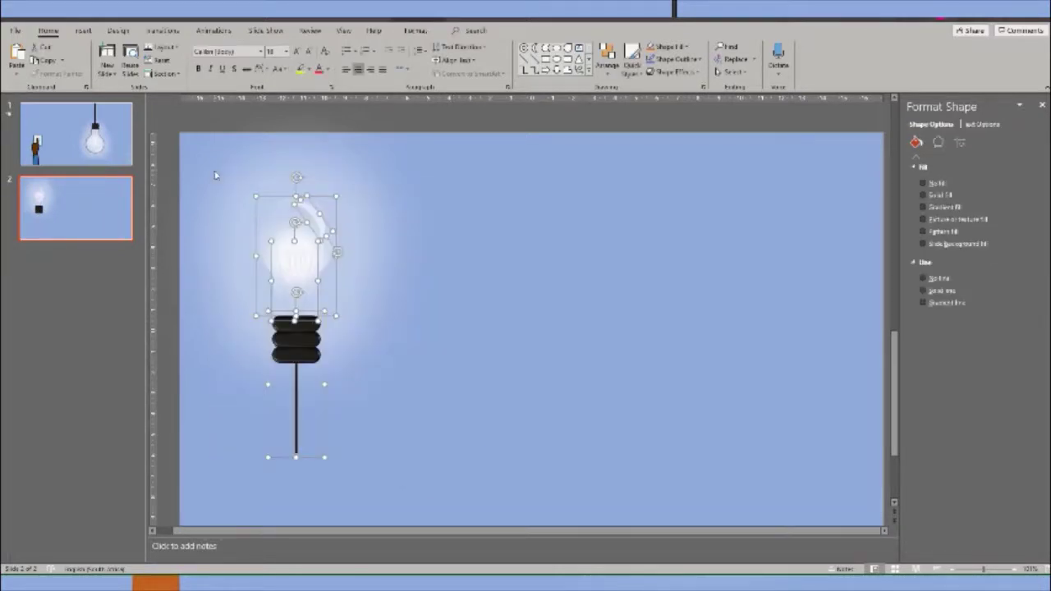
pyautogui.hotkey('ctrl', 'g')
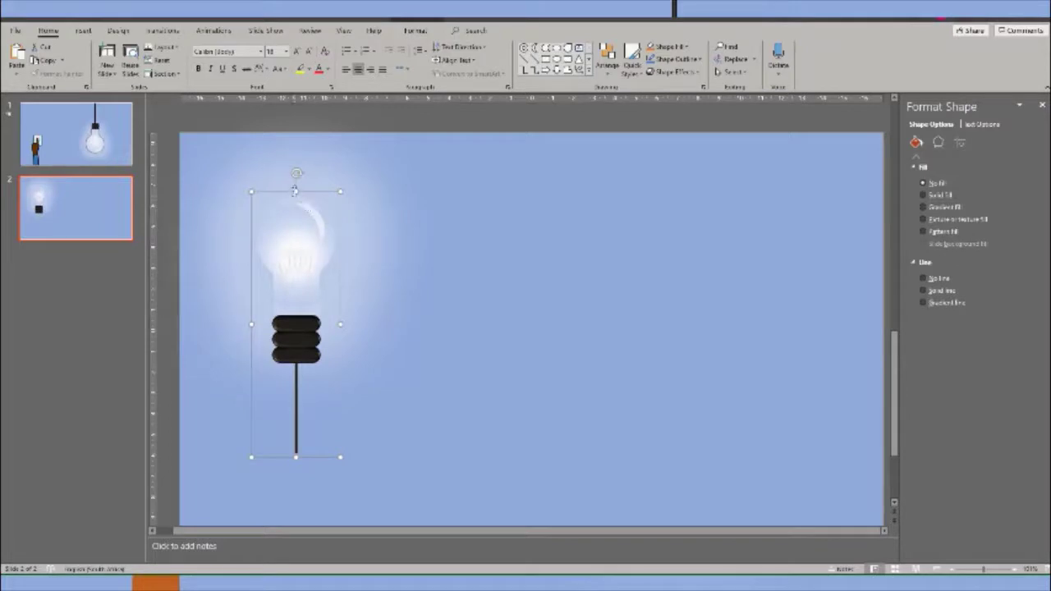
pyautogui.moveTo(295, 191); pyautogui.dragTo(404, 207)
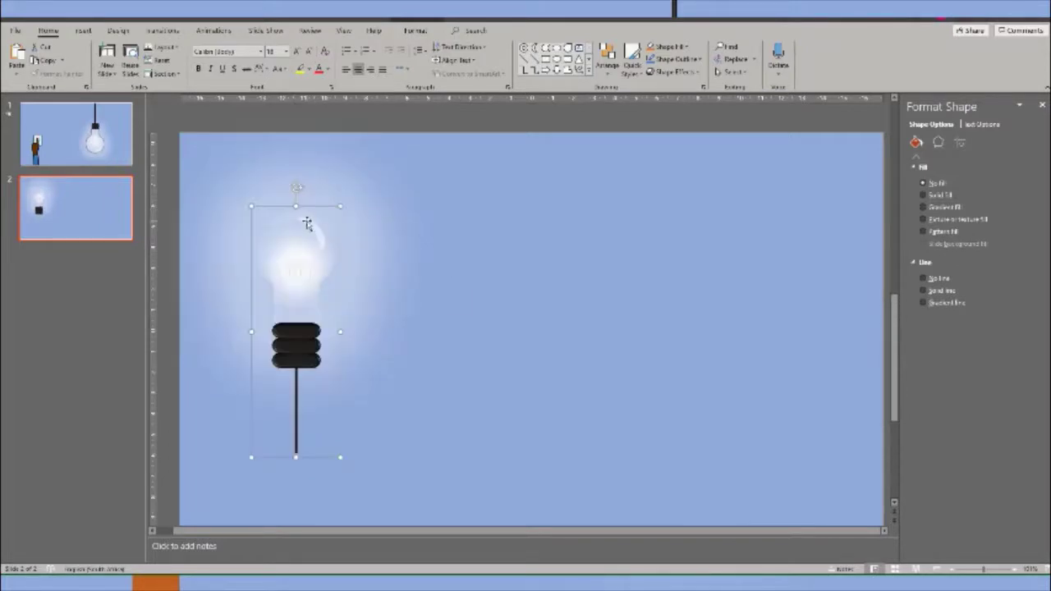
pyautogui.moveTo(341, 174); pyautogui.dragTo(295, 453)
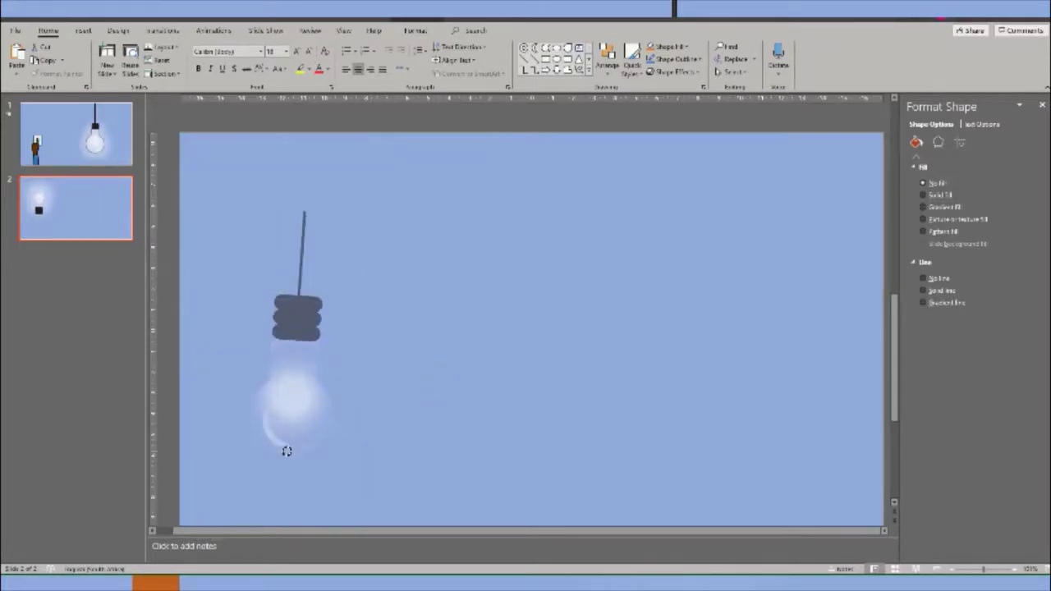
pyautogui.moveTo(303, 333); pyautogui.dragTo(621, 234)
pyautogui.moveTo(652, 371); pyautogui.dragTo(690, 440)
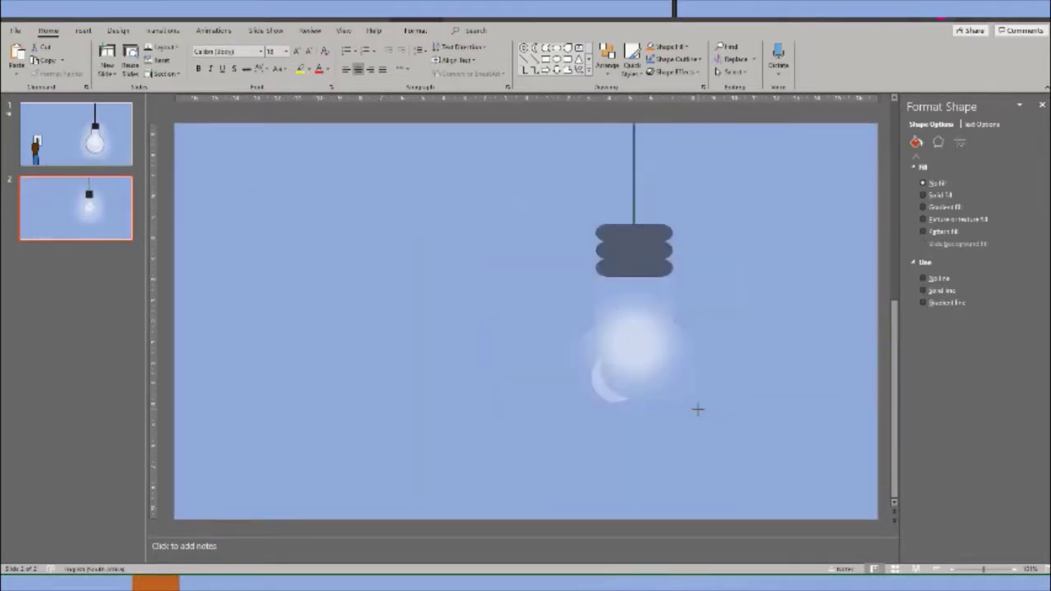
# Duplicate the hanging bulb group and move the copy to the left.
pyautogui.click(764, 429)
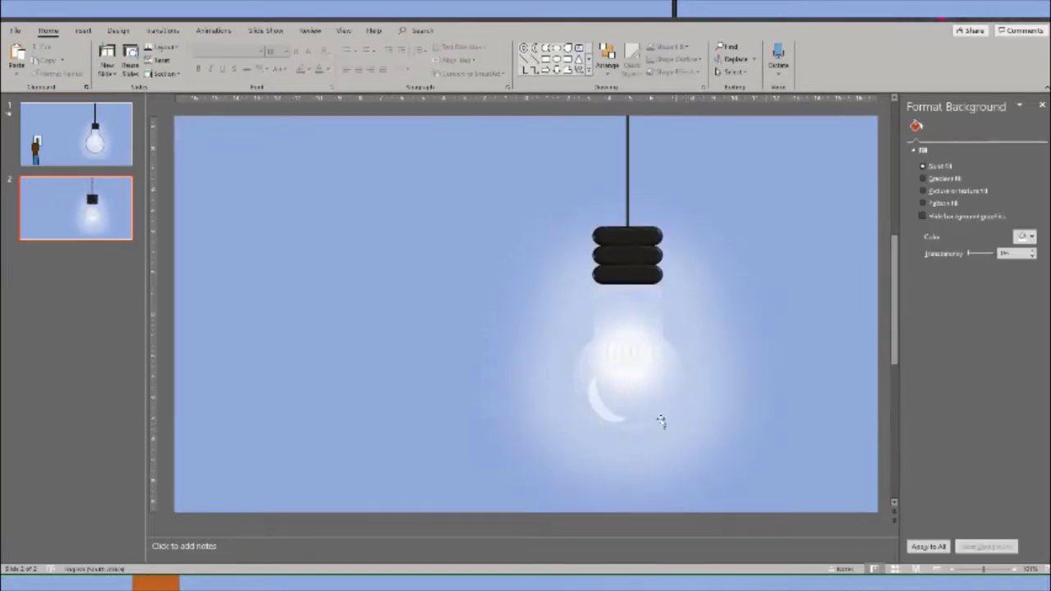
pyautogui.click(660, 418)
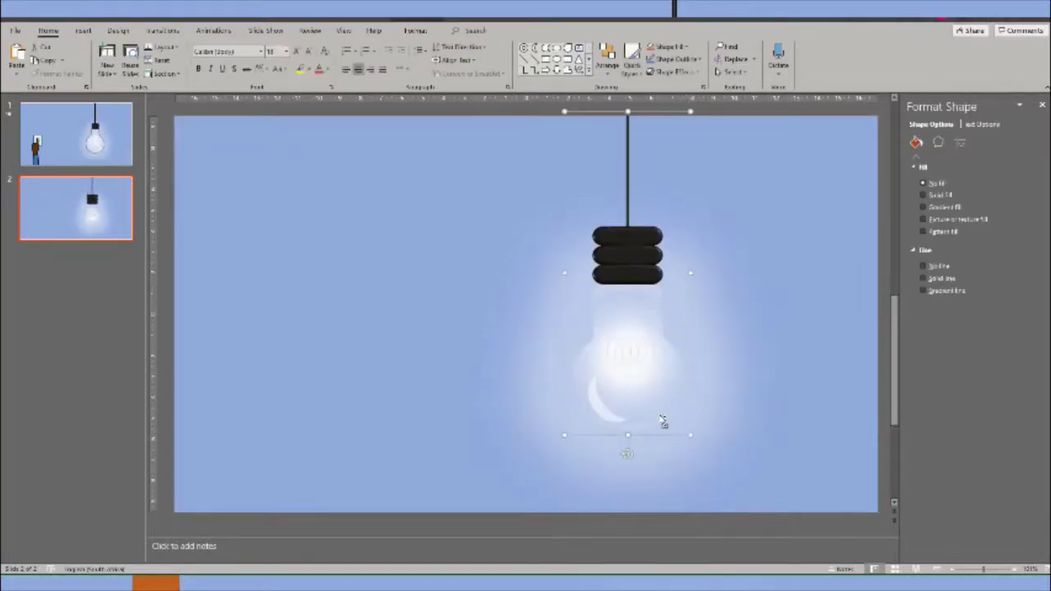
pyautogui.hotkey('ctrl', 'd')
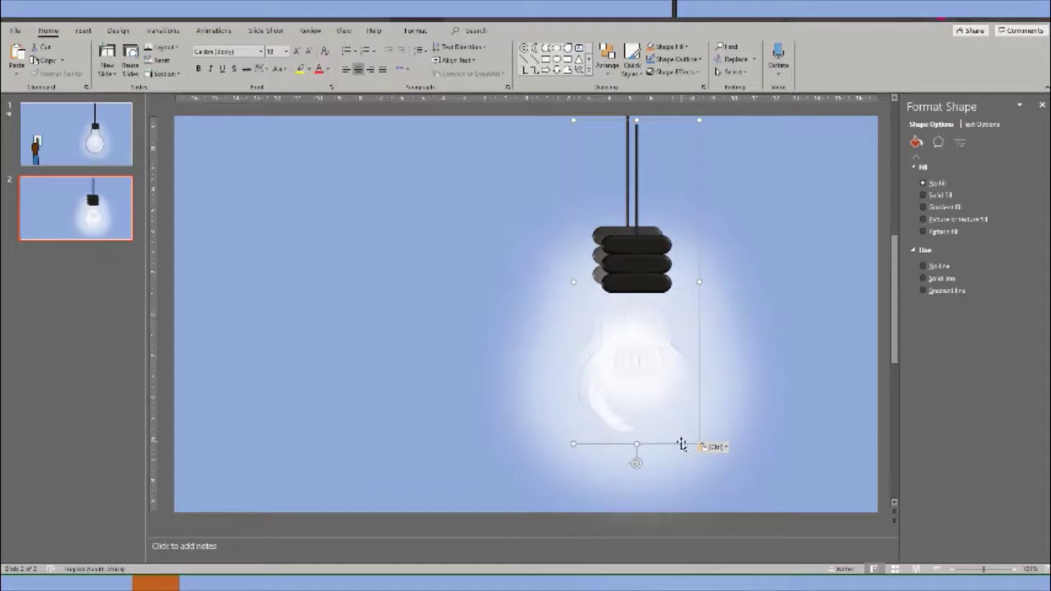
pyautogui.moveTo(681, 445); pyautogui.dragTo(485, 409)
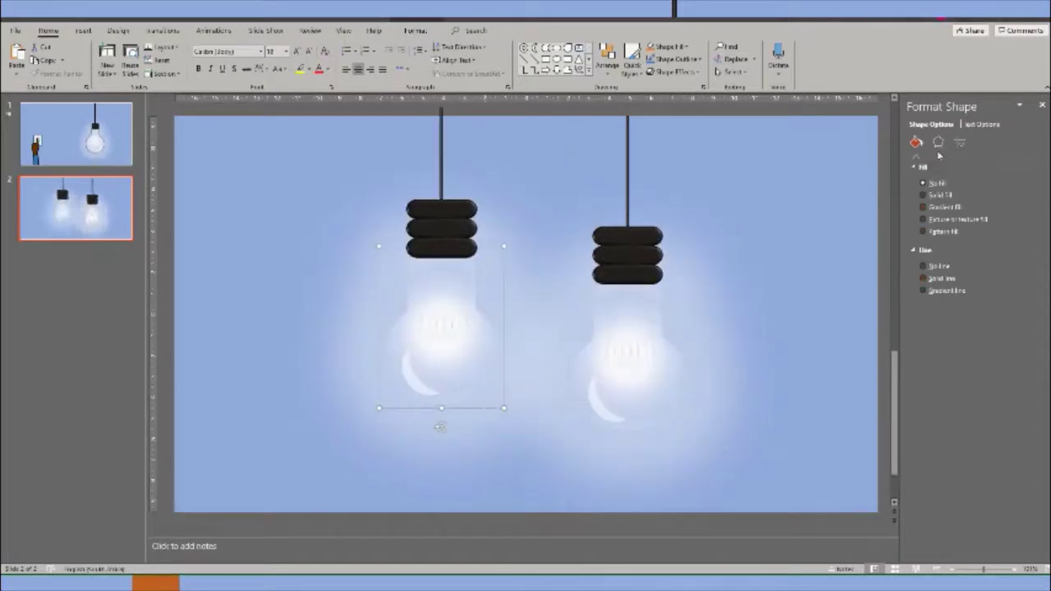
# Remove the fill from the copied bulb's glass and set its glow to No Glow.
pyautogui.click(460, 315)
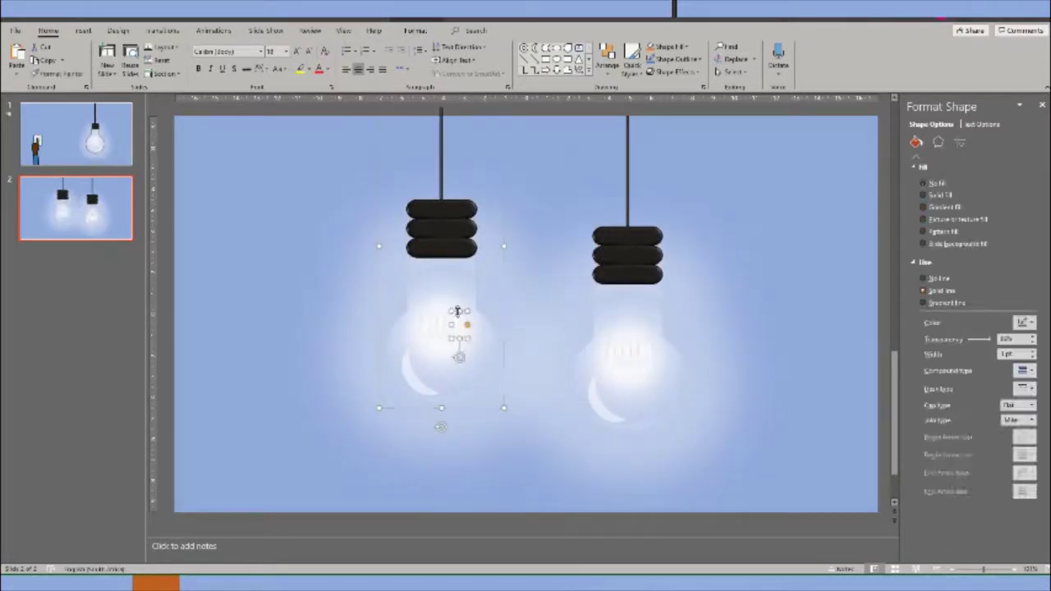
pyautogui.click(458, 356)
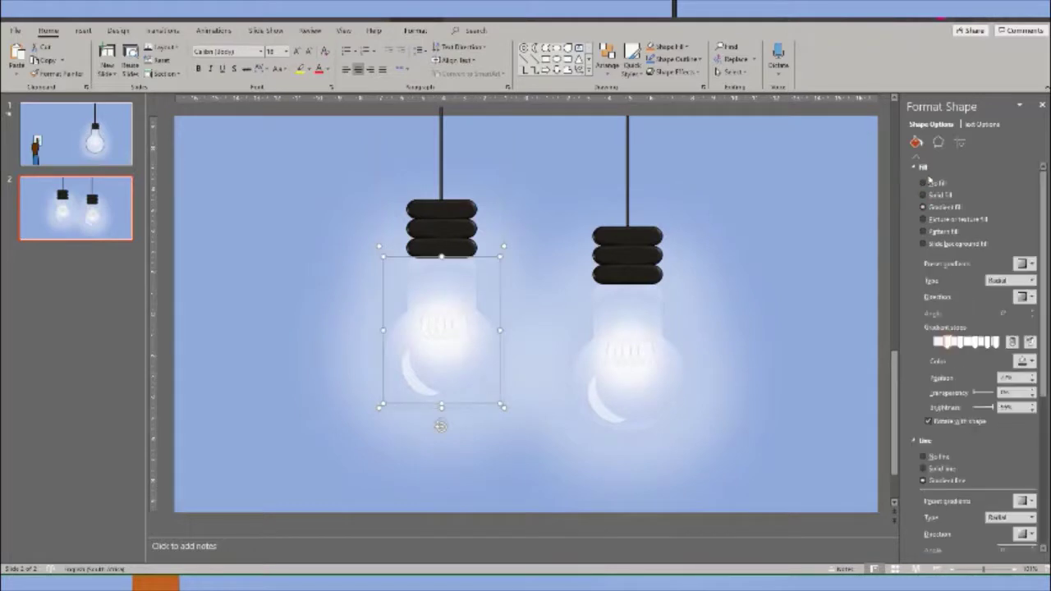
pyautogui.click(925, 182)
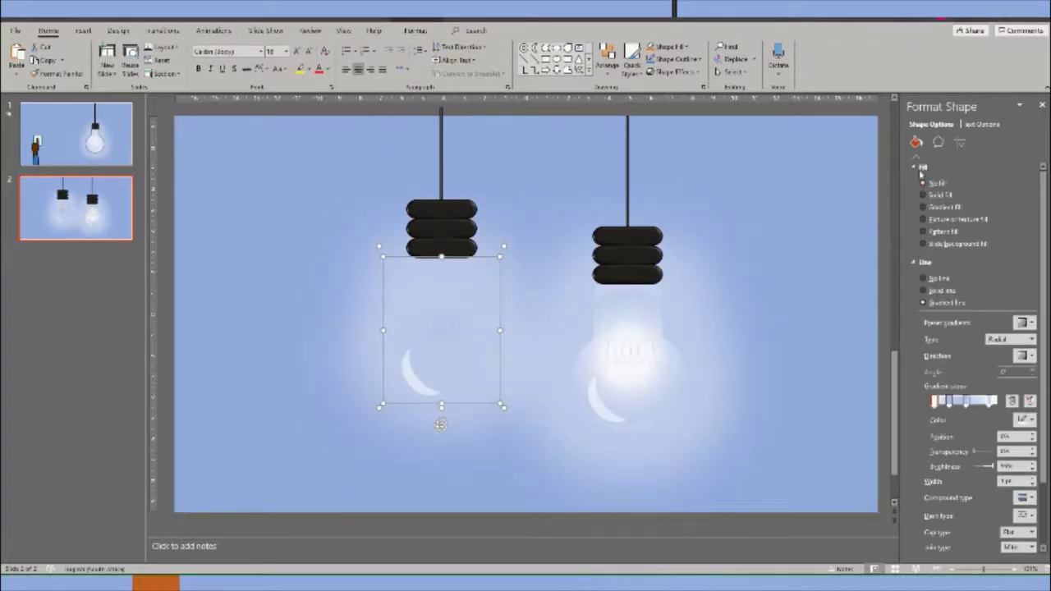
pyautogui.click(940, 143)
pyautogui.click(1023, 211)
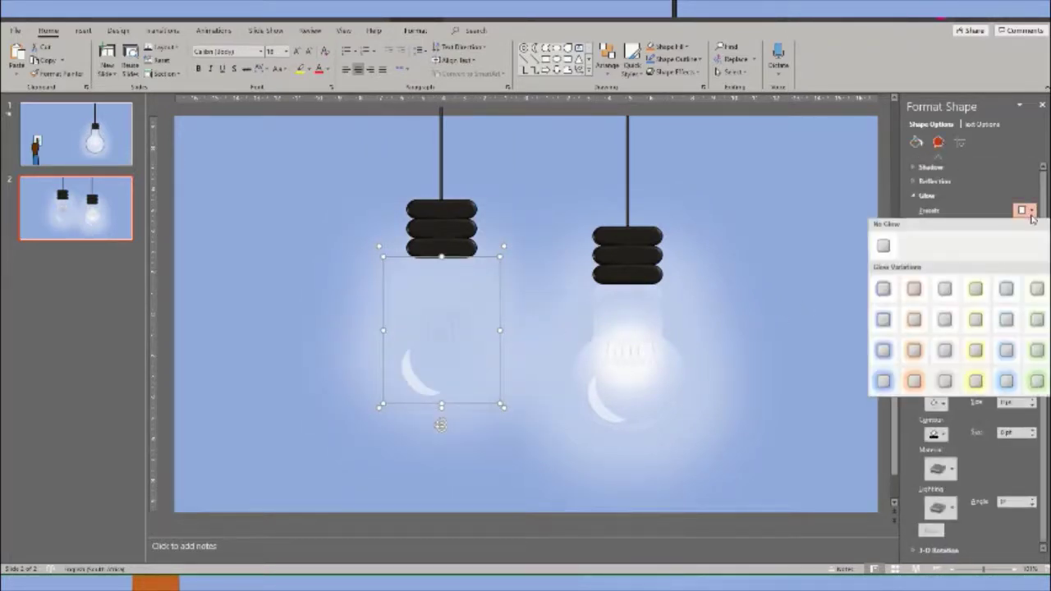
pyautogui.click(890, 251)
# Drag the left bulb's cap and cord onto the right bulb.
pyautogui.click(810, 265)
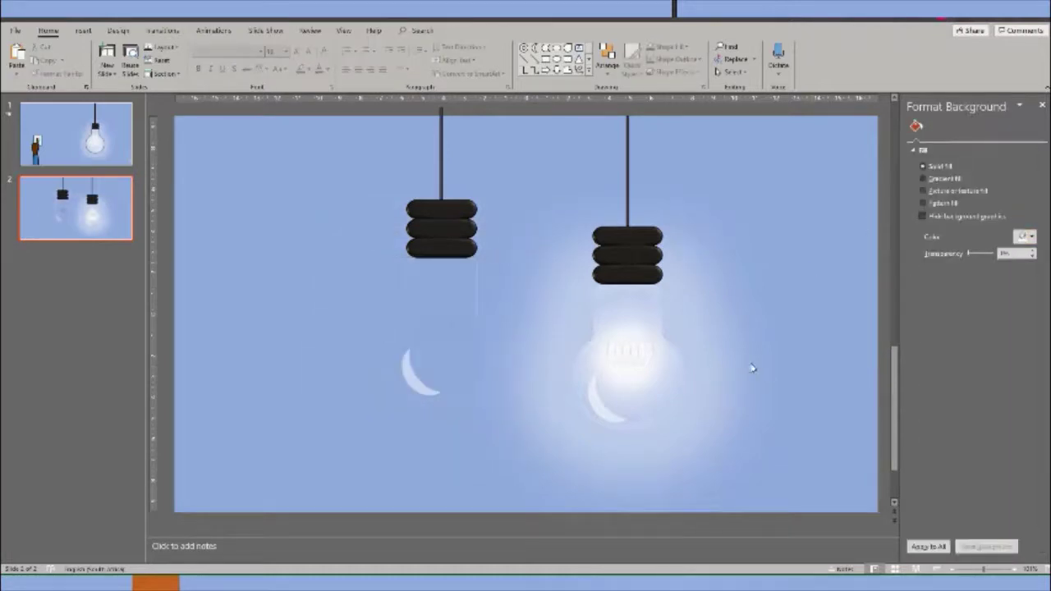
pyautogui.click(474, 408)
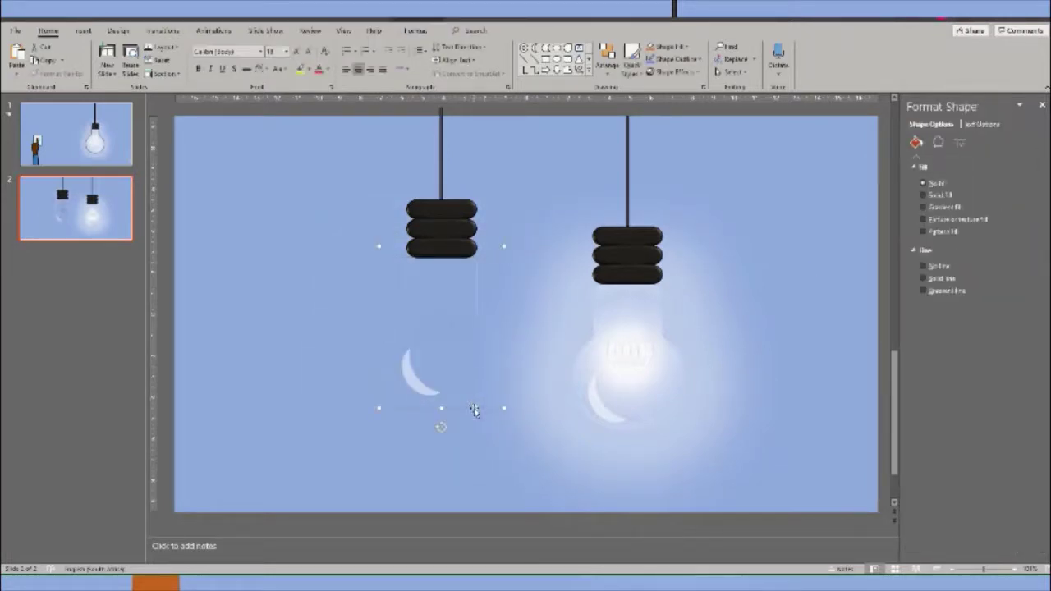
pyautogui.moveTo(474, 408); pyautogui.dragTo(658, 431)
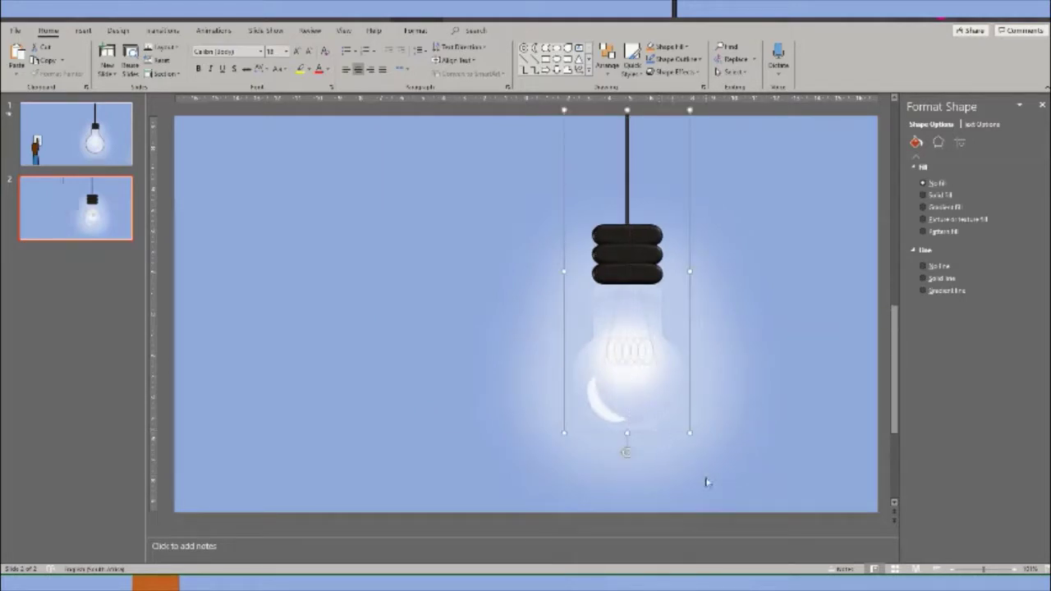
# Paste the selected glowing bulb onto slide 1, left of the outlined bulb.
pyautogui.click(707, 482)
pyautogui.moveTo(761, 494); pyautogui.dragTo(463, 104)
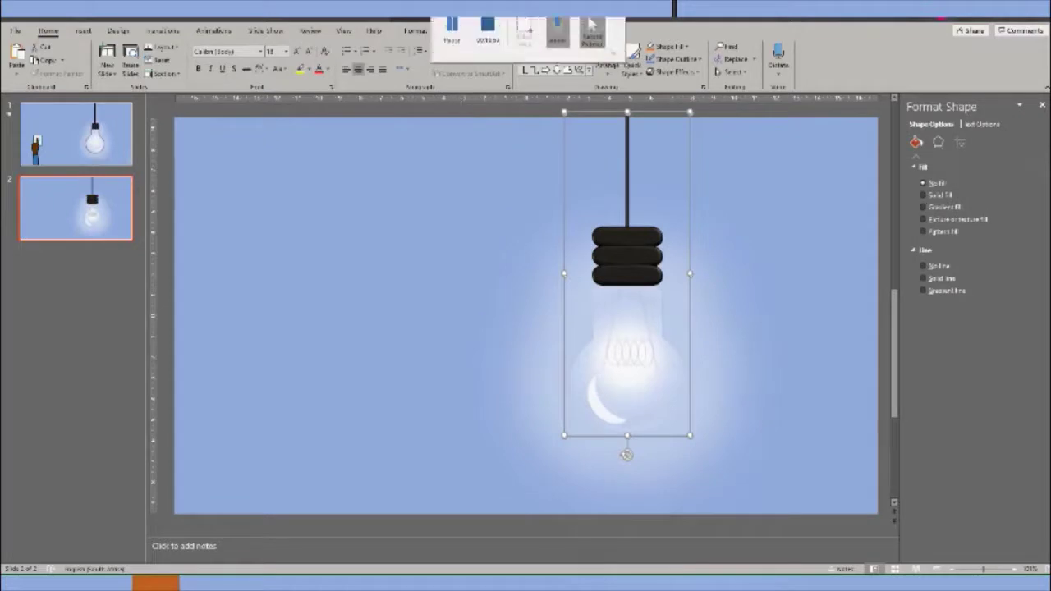
pyautogui.click(59, 121)
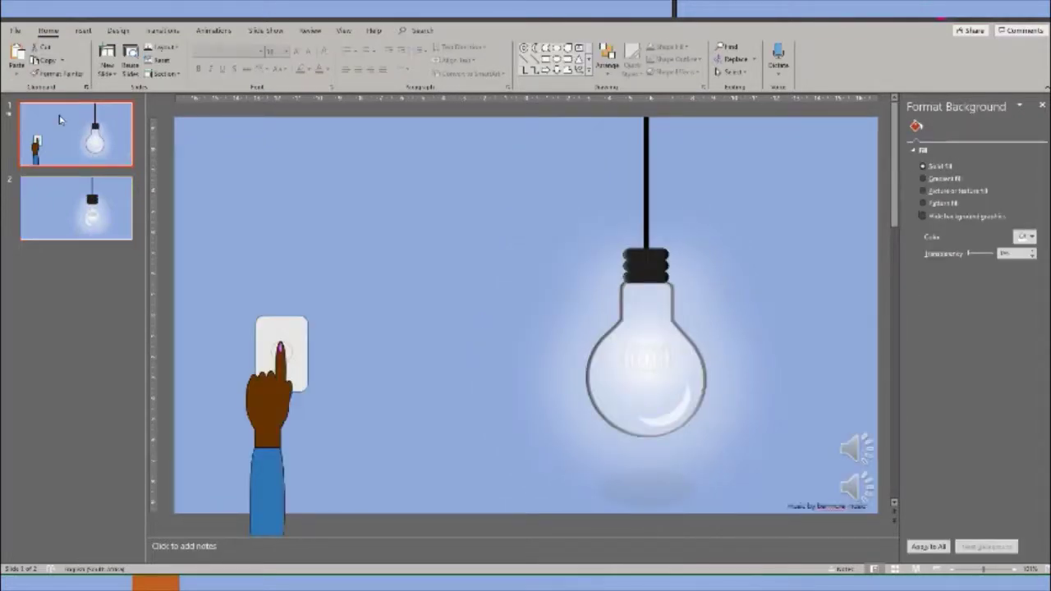
pyautogui.click(390, 232)
pyautogui.hotkey('ctrl', 'v')
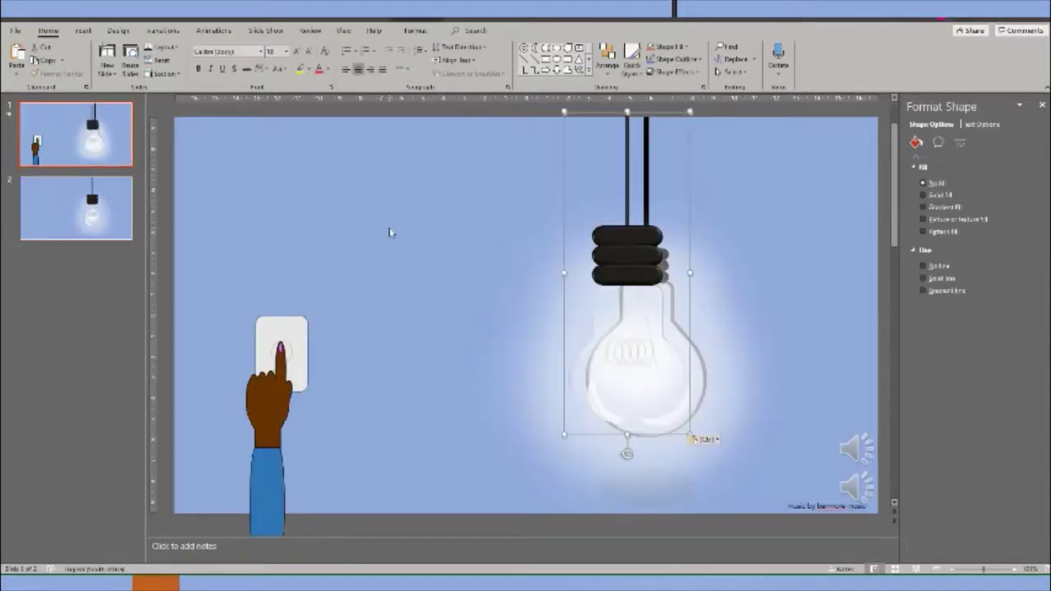
pyautogui.moveTo(565, 168); pyautogui.dragTo(374, 171)
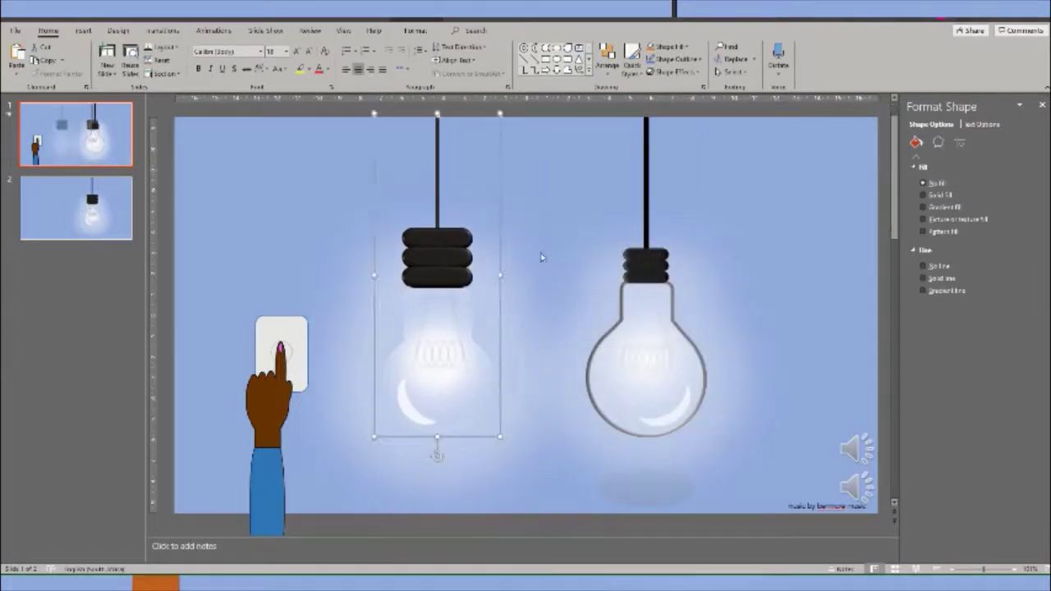
pyautogui.click(542, 256)
# Back on slide 2, nudge the bulb slightly to align it.
pyautogui.click(688, 305)
pyautogui.click(696, 277)
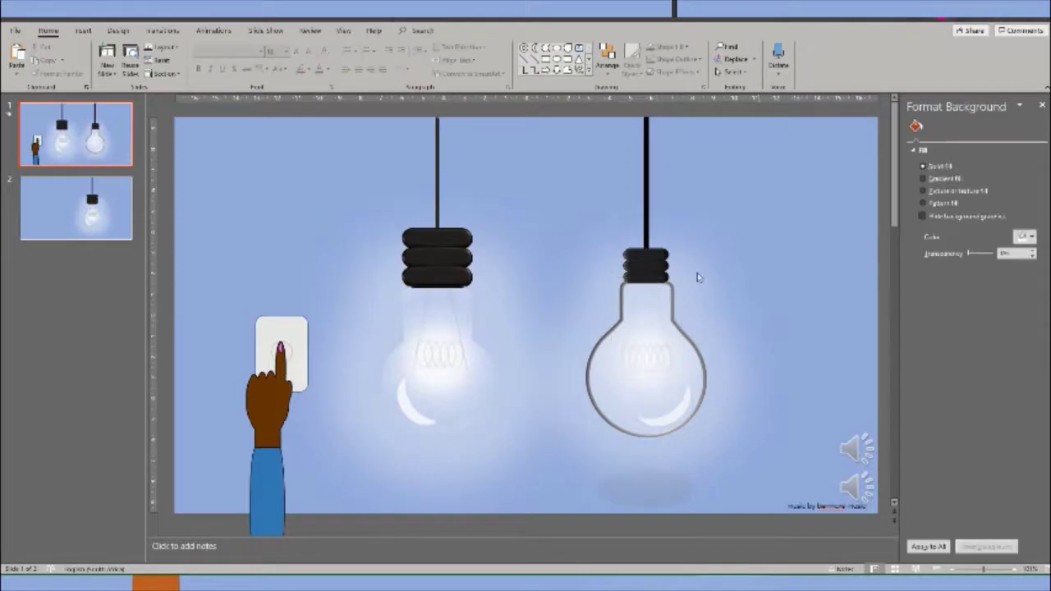
pyautogui.press('pagedown')
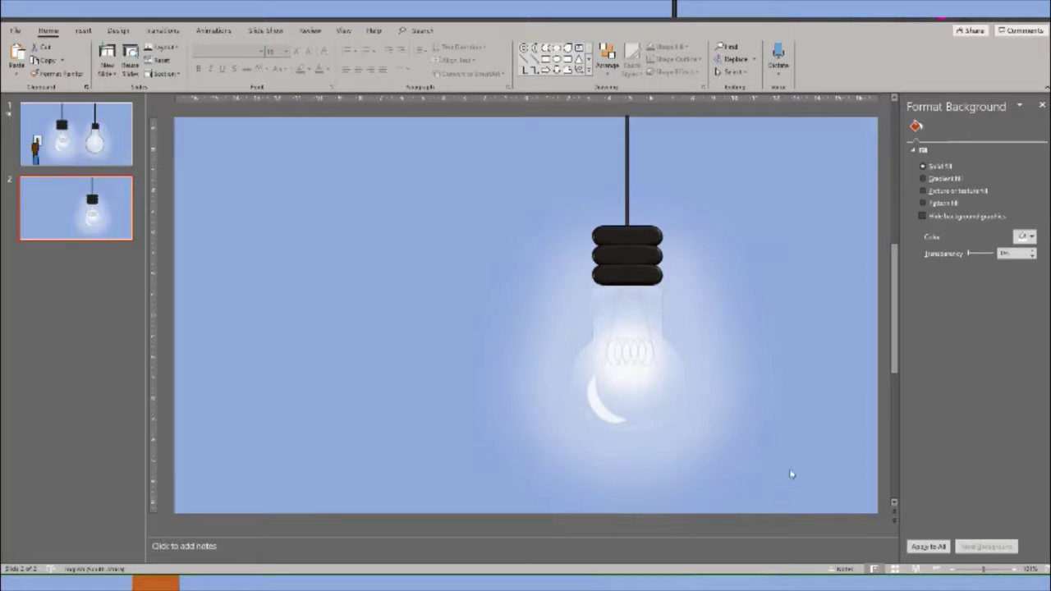
pyautogui.click(665, 366)
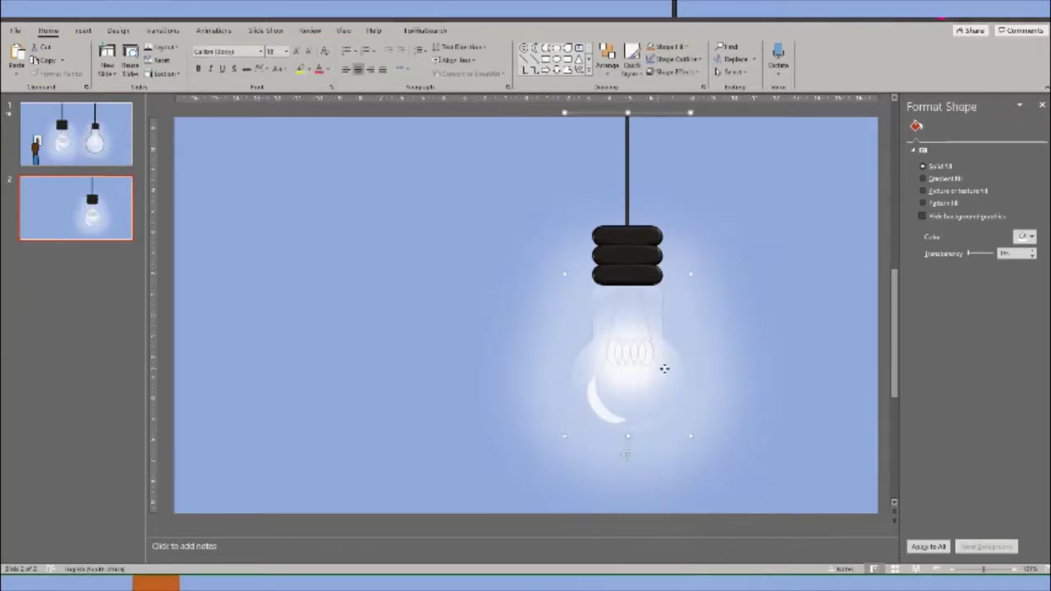
pyautogui.moveTo(665, 368); pyautogui.dragTo(668, 376)
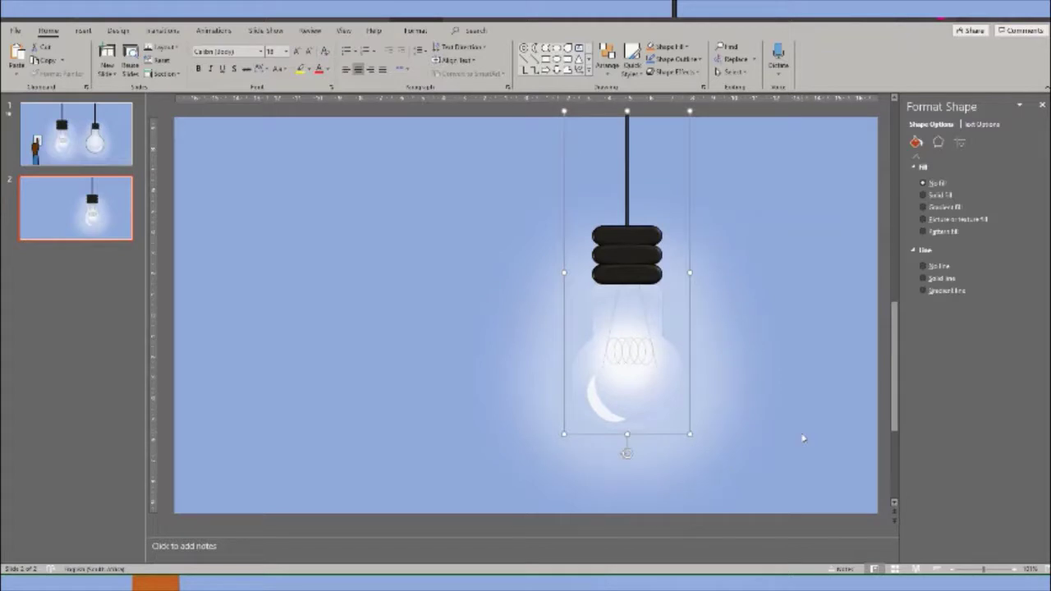
pyautogui.click(803, 439)
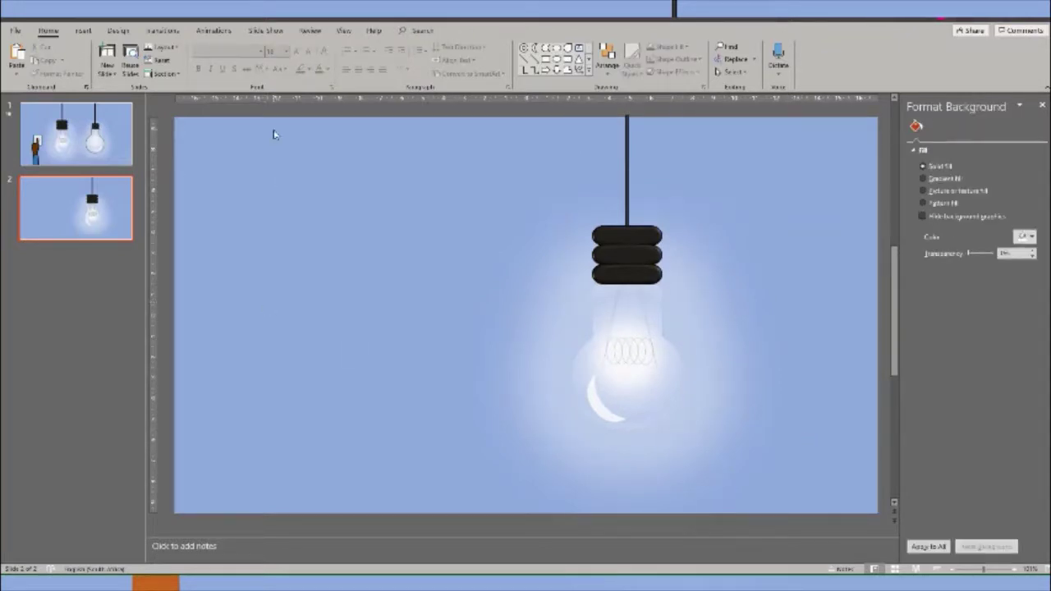
# Draw a rounded blue palm shape at the slide's left.
pyautogui.click(83, 31)
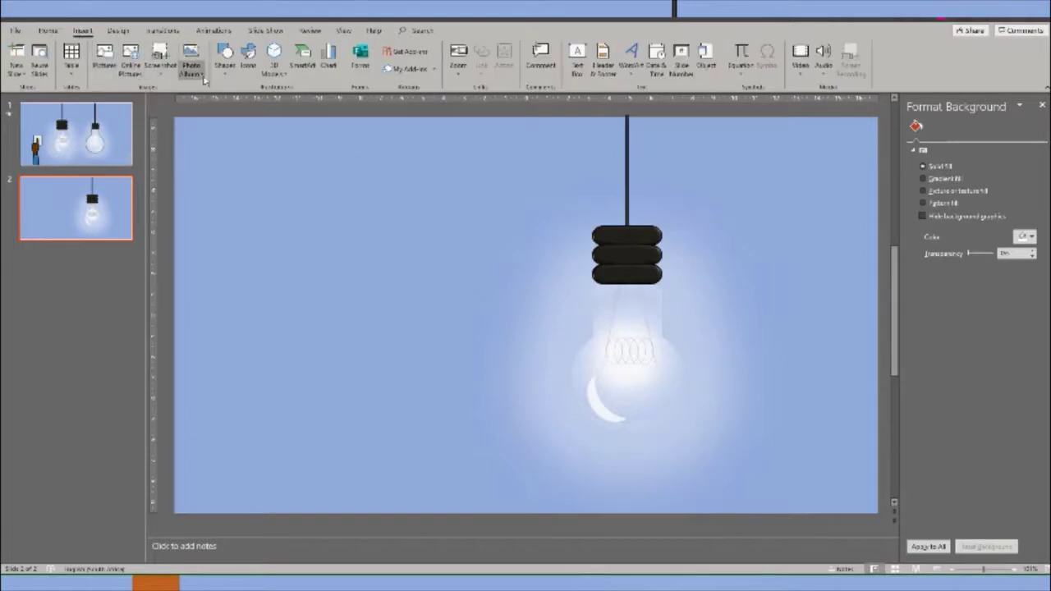
pyautogui.click(224, 59)
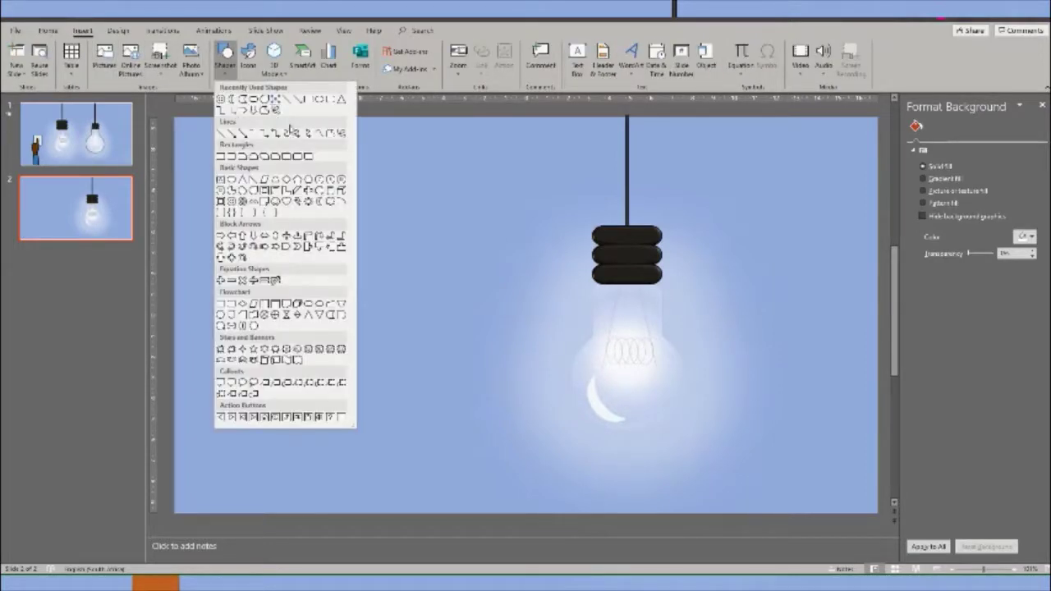
pyautogui.click(255, 99)
pyautogui.moveTo(250, 215); pyautogui.dragTo(294, 269)
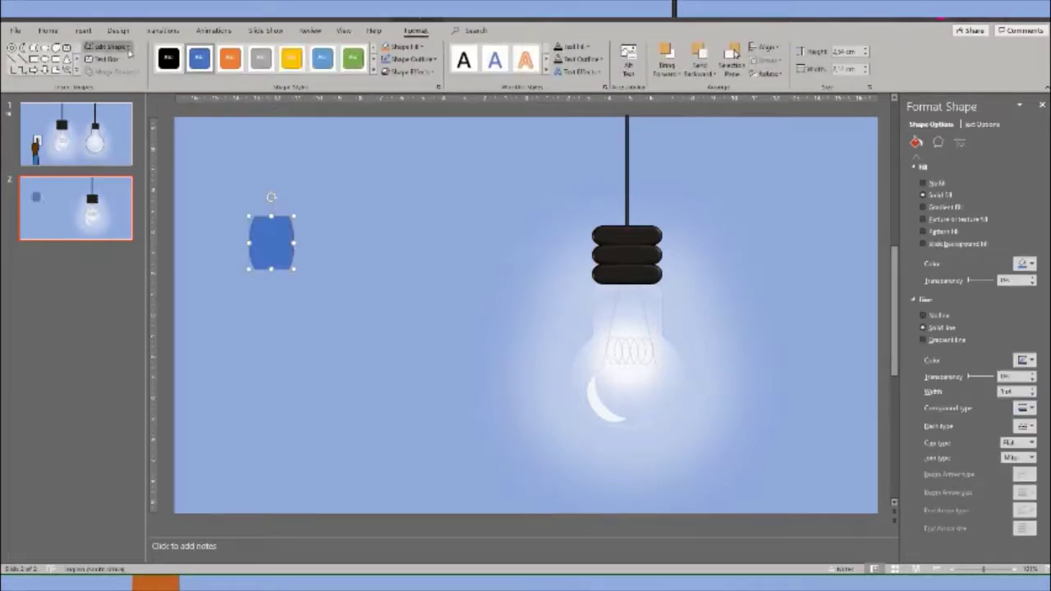
# Draw a small oval, duplicate it, and place three copies as fingers on the palm.
pyautogui.click(46, 47)
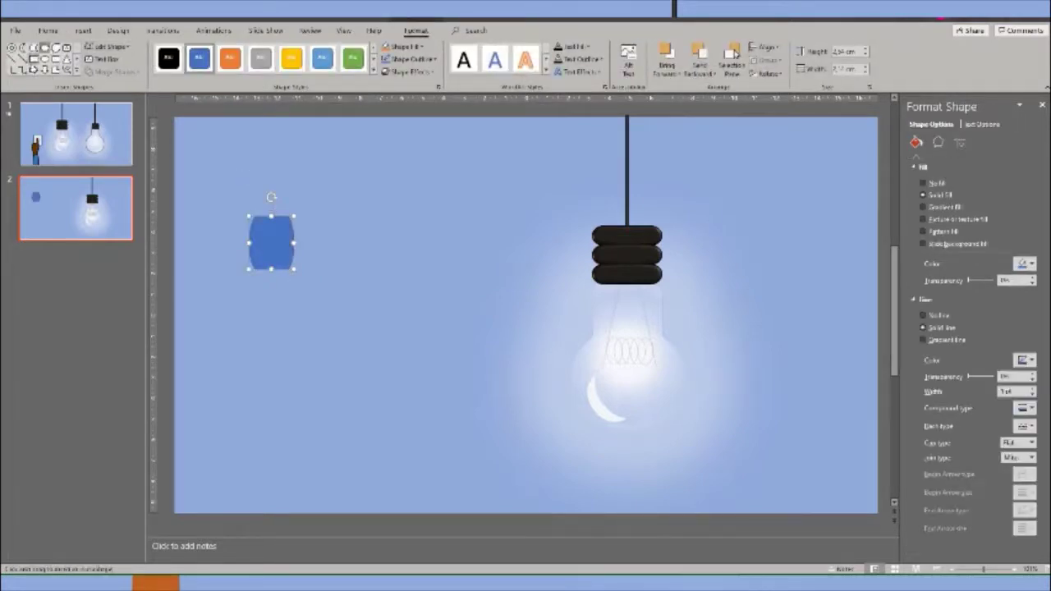
pyautogui.moveTo(336, 197); pyautogui.dragTo(345, 227)
pyautogui.hotkey('ctrl', 'd')
pyautogui.hotkey('ctrl', 'd')
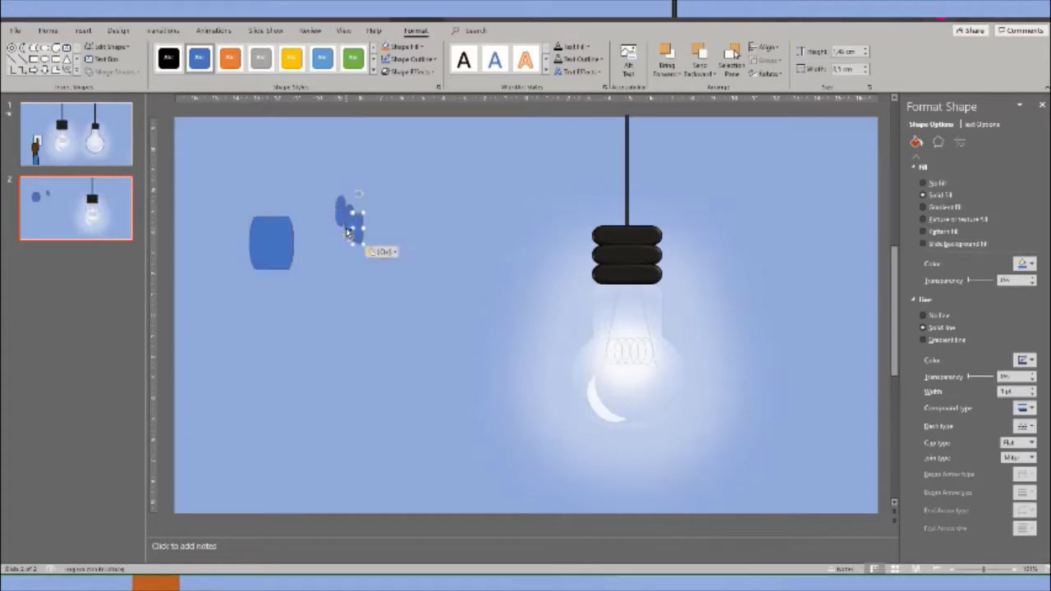
pyautogui.hotkey('ctrl', 'd')
pyautogui.hotkey('ctrl', 'd')
pyautogui.moveTo(342, 217); pyautogui.dragTo(311, 215)
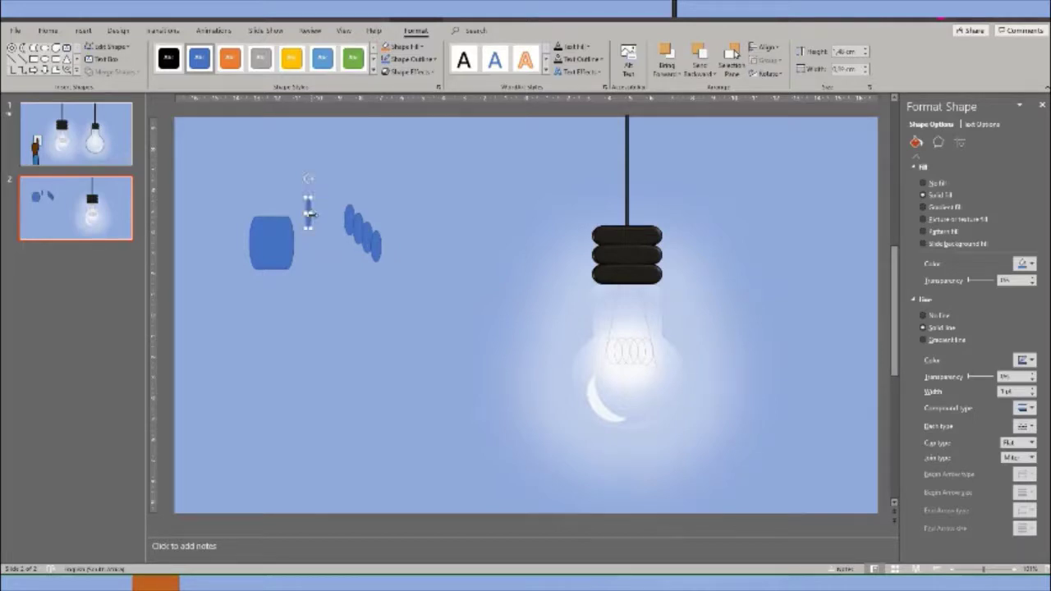
pyautogui.moveTo(308, 216); pyautogui.dragTo(257, 230)
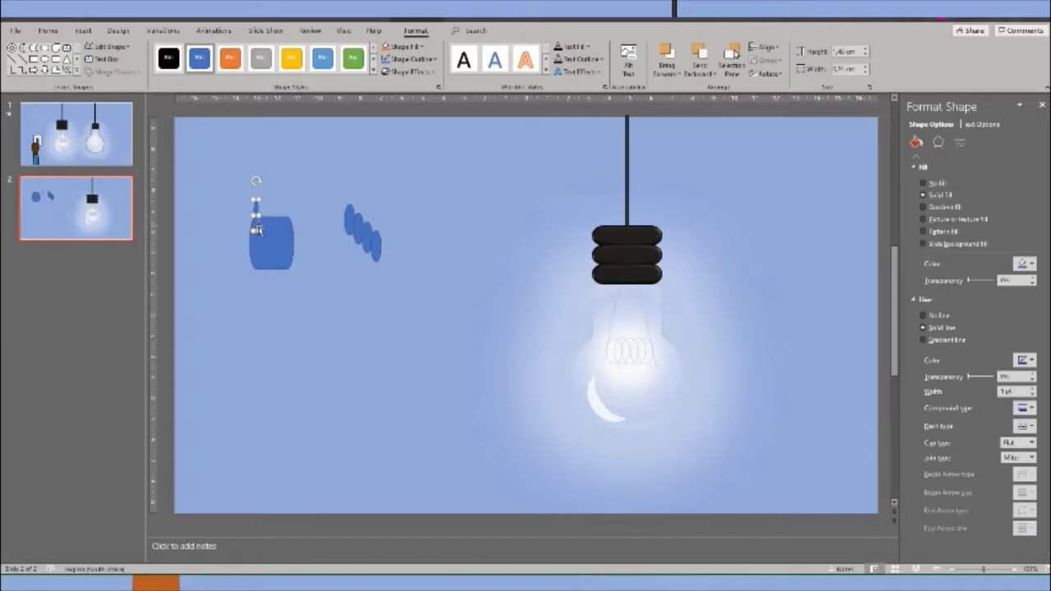
pyautogui.click(348, 218)
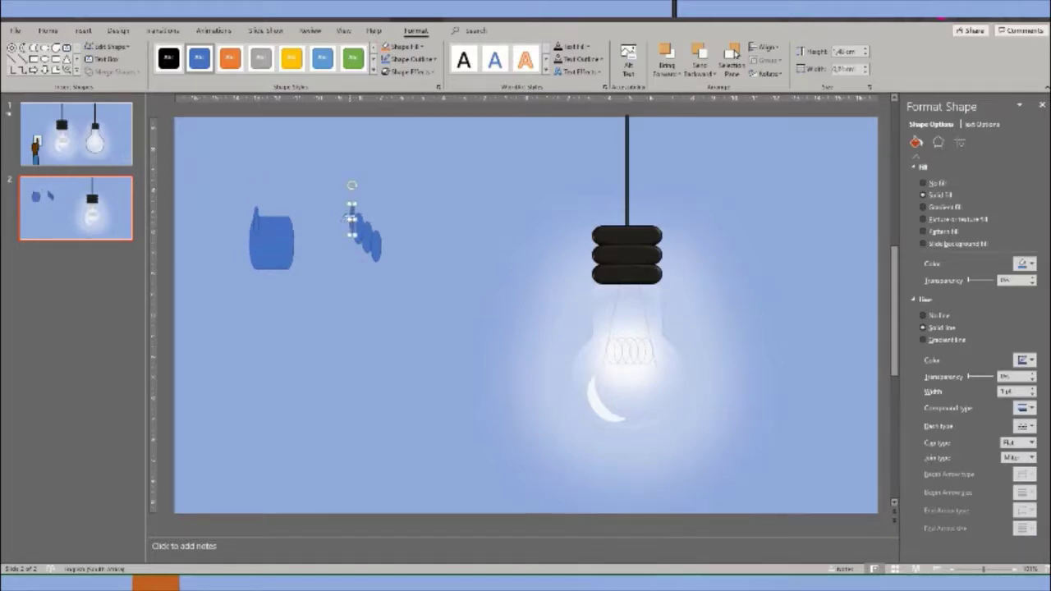
pyautogui.moveTo(348, 218); pyautogui.dragTo(259, 209)
pyautogui.click(358, 222)
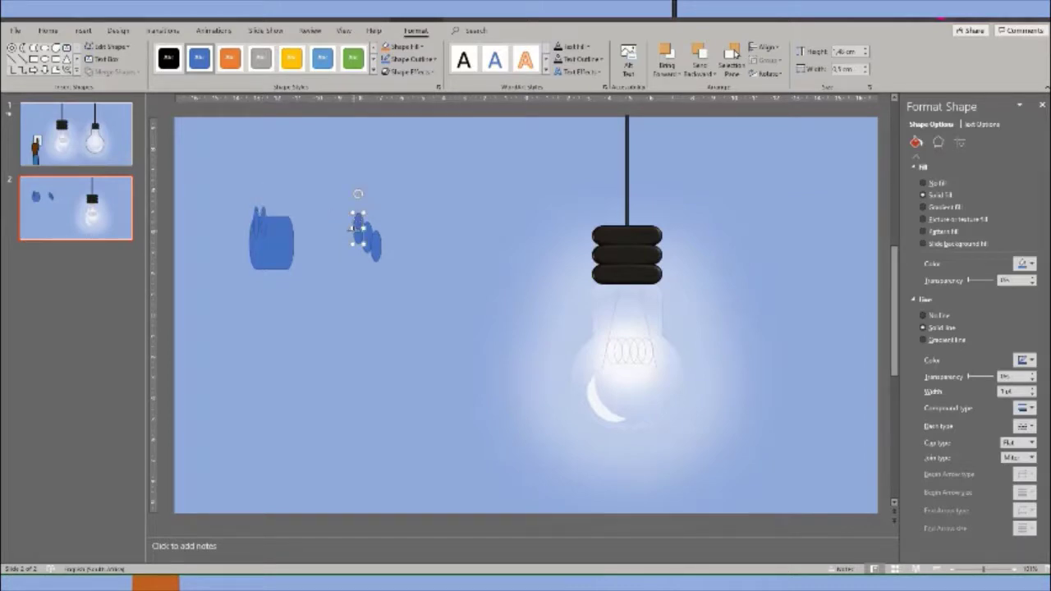
pyautogui.moveTo(356, 218)
pyautogui.mouseDown()
pyautogui.moveTo(291, 187)
pyautogui.moveTo(269, 212)
pyautogui.mouseUp()
# Squeeze the leftover oval into a thin sliver, tilt it about 30°, and set it as the thumb.
pyautogui.click(364, 236)
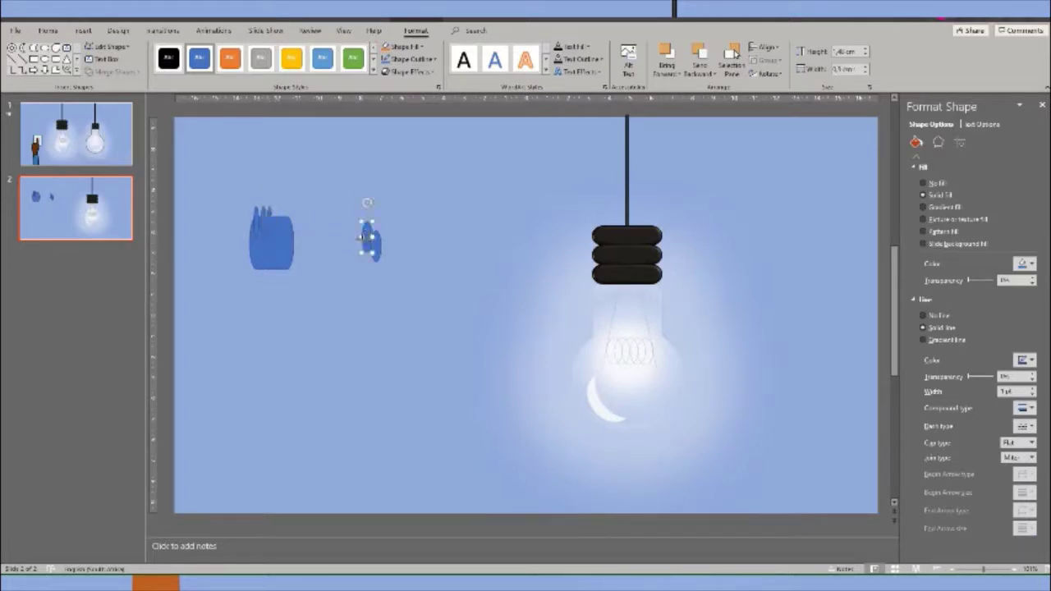
pyautogui.moveTo(361, 237); pyautogui.dragTo(368, 238)
pyautogui.moveTo(369, 220)
pyautogui.mouseDown()
pyautogui.moveTo(326, 210)
pyautogui.moveTo(367, 208)
pyautogui.mouseUp()
pyautogui.press('Escape')
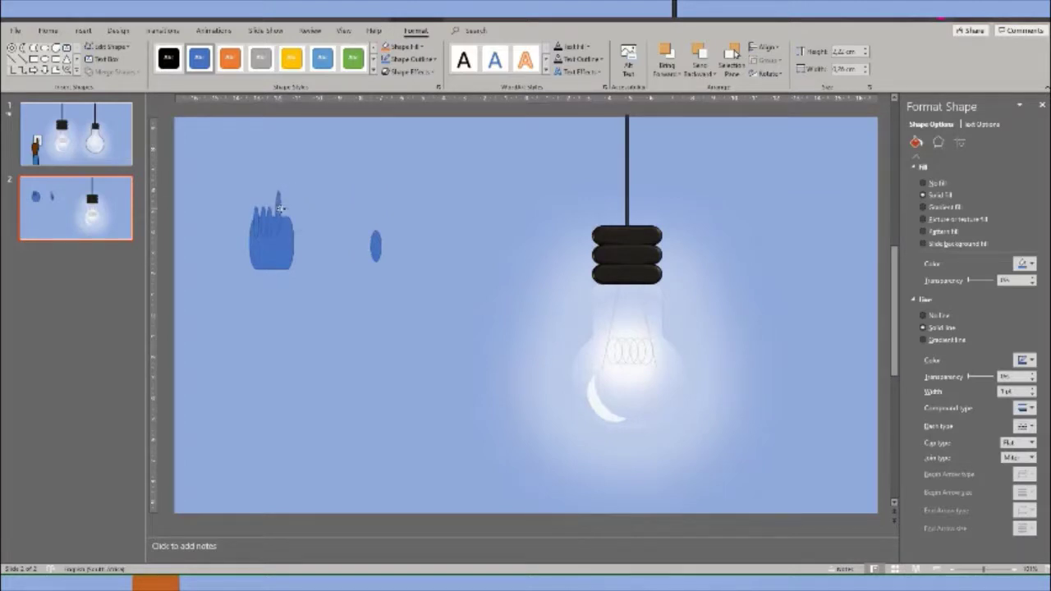
pyautogui.click(375, 251)
pyautogui.moveTo(369, 247); pyautogui.dragTo(378, 246)
pyautogui.moveTo(380, 210); pyautogui.dragTo(394, 216)
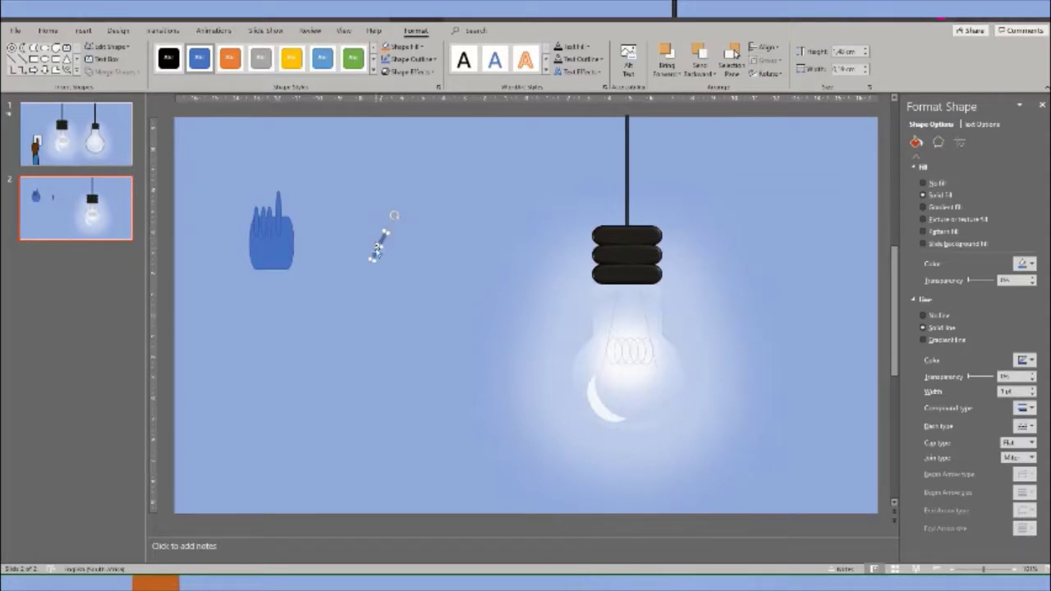
pyautogui.moveTo(376, 246); pyautogui.dragTo(289, 245)
pyautogui.click(292, 259)
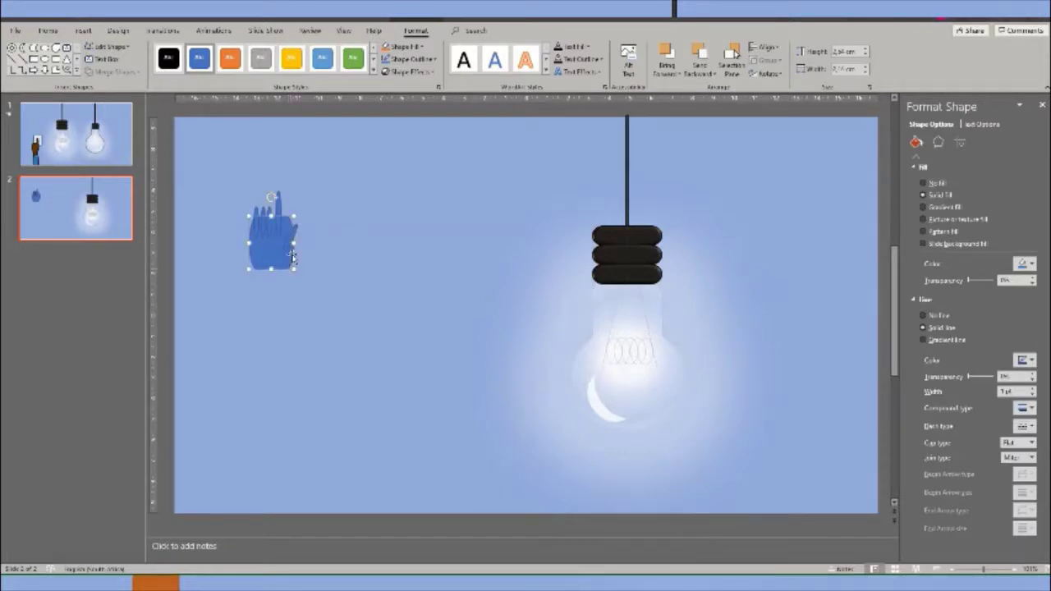
# Nudge the left finger pieces into better positions on the hand.
pyautogui.click(287, 245)
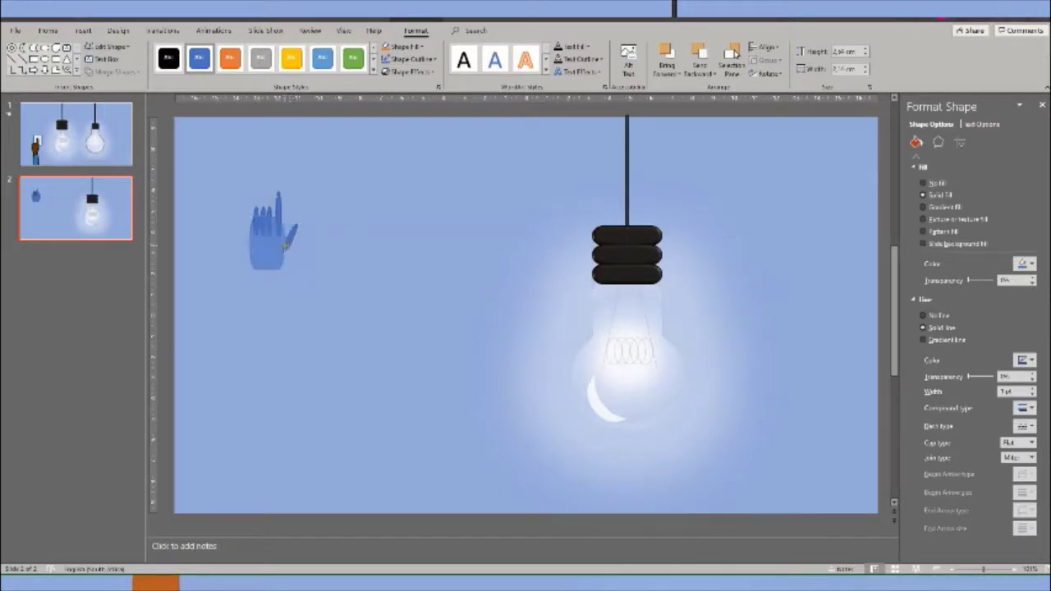
pyautogui.click(287, 243)
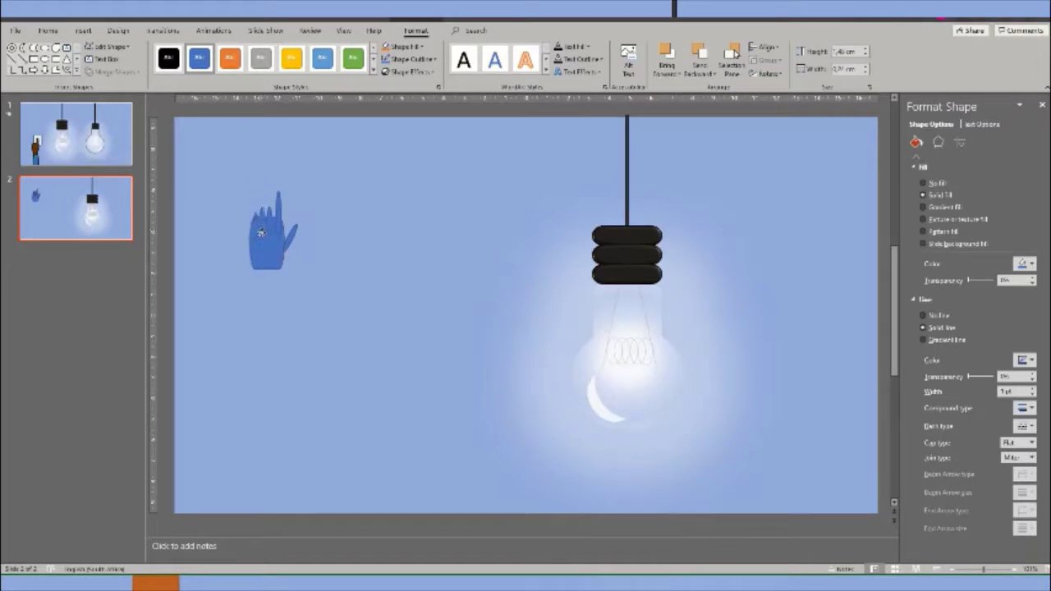
pyautogui.click(256, 234)
pyautogui.click(262, 236)
pyautogui.moveTo(263, 223); pyautogui.dragTo(263, 222)
pyautogui.click(264, 223)
pyautogui.click(269, 229)
pyautogui.moveTo(269, 223); pyautogui.dragTo(271, 221)
# Shift the tall index finger slightly and reposition the thumb.
pyautogui.click(277, 218)
pyautogui.moveTo(284, 218); pyautogui.dragTo(280, 215)
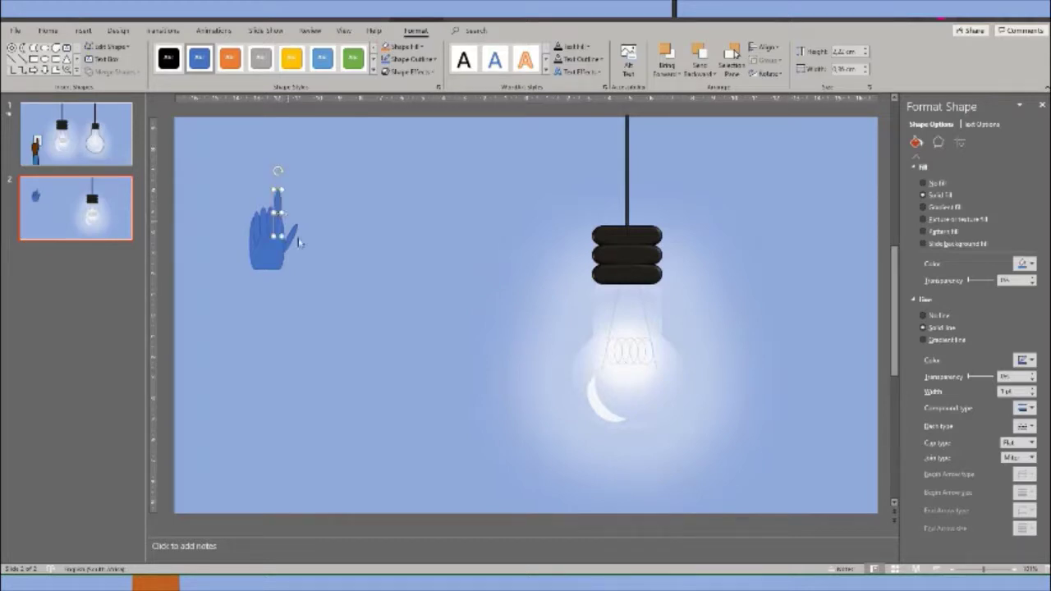
pyautogui.click(293, 236)
pyautogui.moveTo(293, 236); pyautogui.dragTo(283, 246)
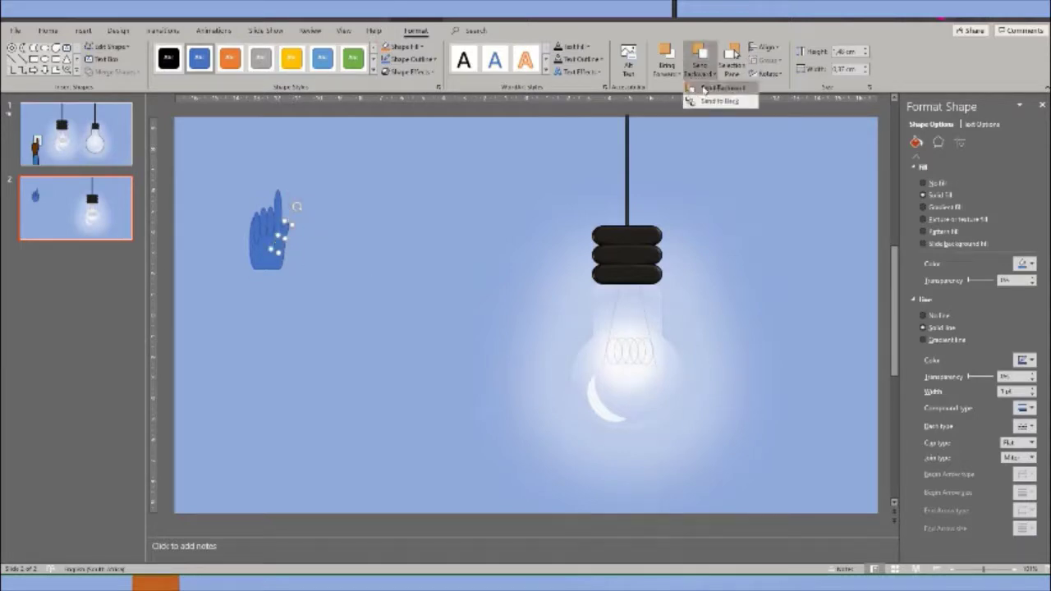
pyautogui.click(439, 257)
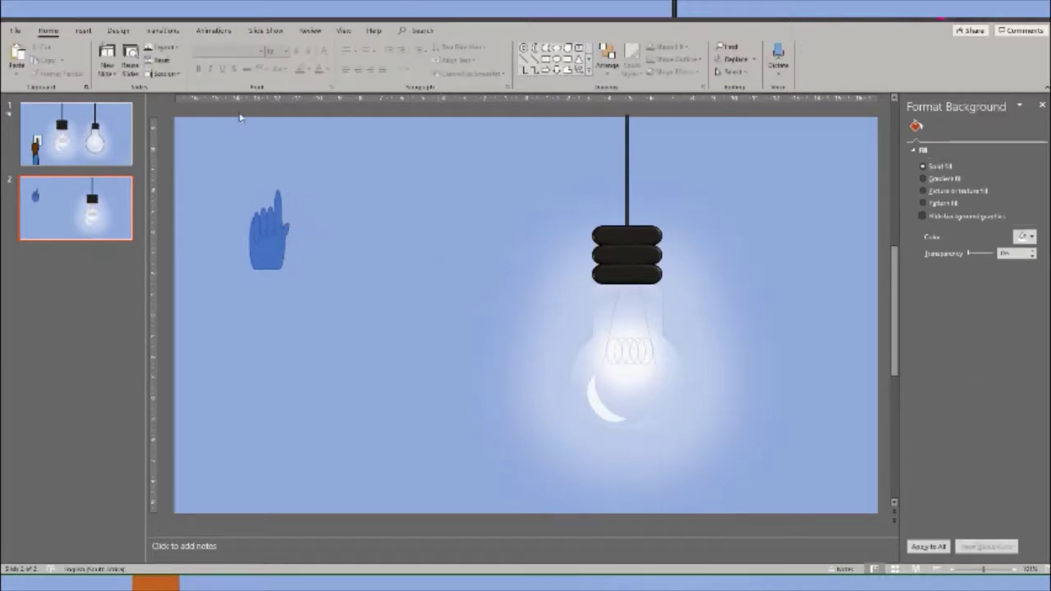
# Draw a freeform blob at the hand's base to extend the wrist downward.
pyautogui.click(83, 31)
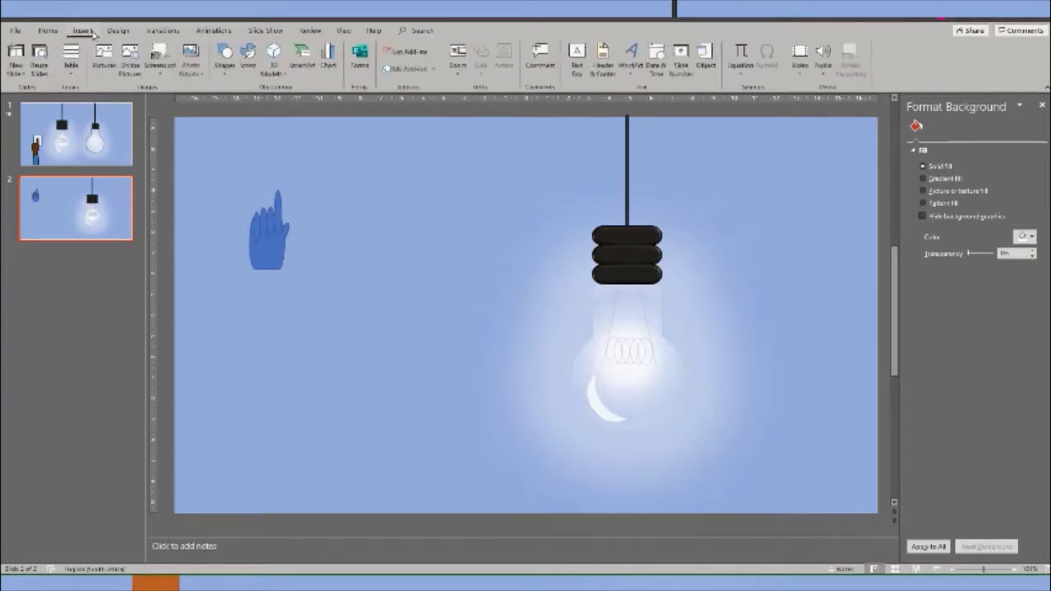
pyautogui.click(225, 55)
pyautogui.click(316, 102)
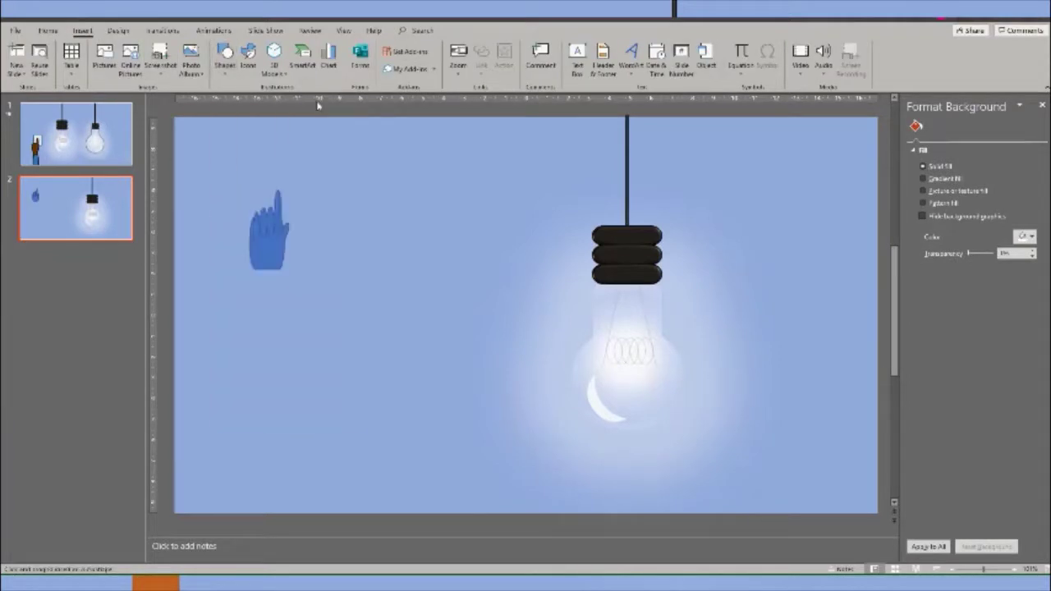
pyautogui.moveTo(352, 162)
pyautogui.mouseDown()
pyautogui.moveTo(378, 227)
pyautogui.moveTo(255, 296)
pyautogui.moveTo(267, 289)
pyautogui.mouseUp()
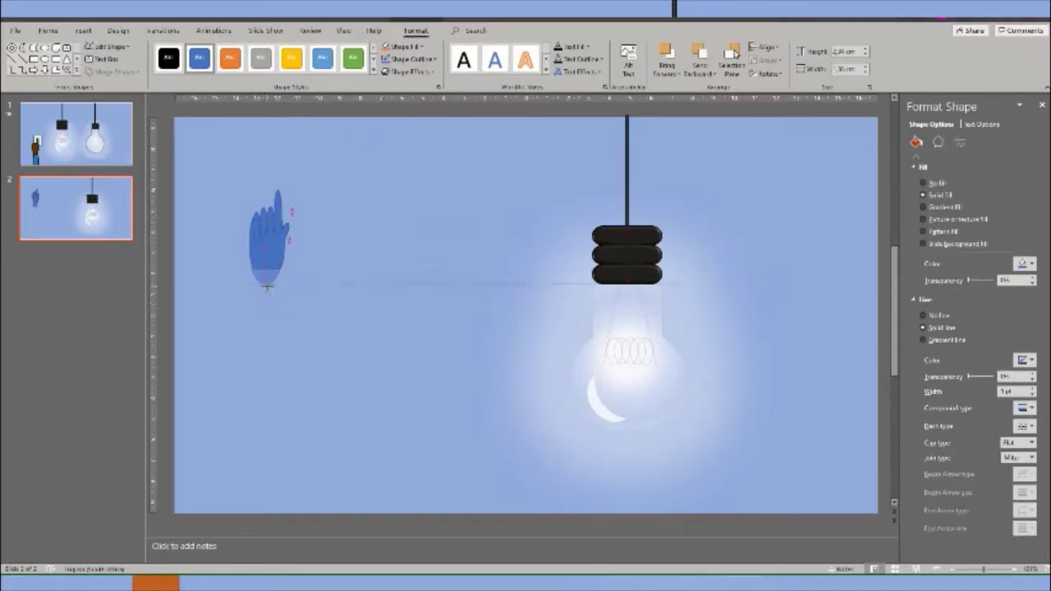
pyautogui.click(331, 305)
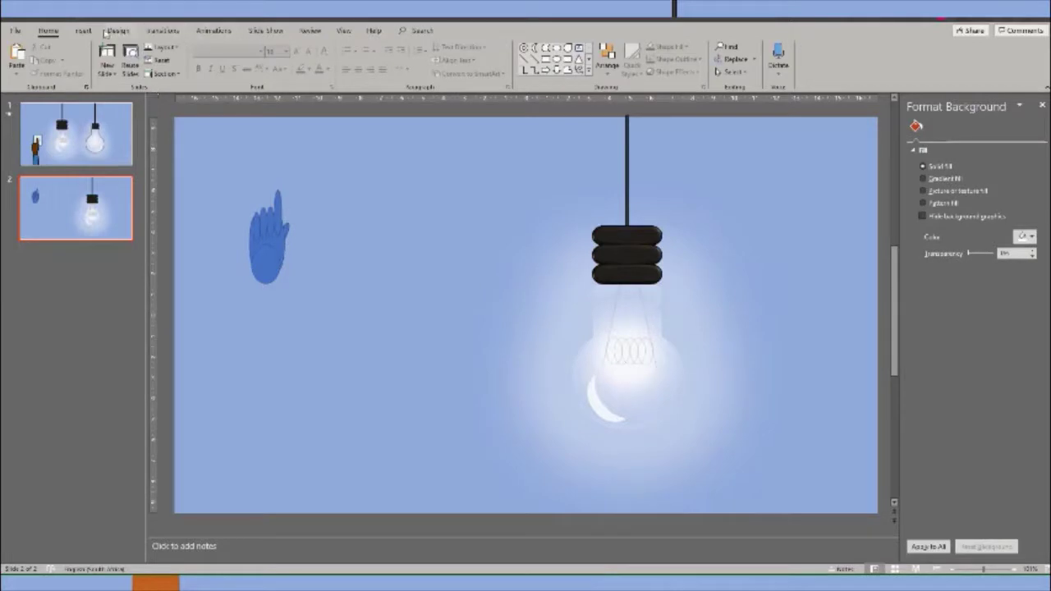
pyautogui.click(82, 30)
# Draw a rounded rectangle, rotate it vertical, and fit it under the hand as an arm.
pyautogui.click(226, 64)
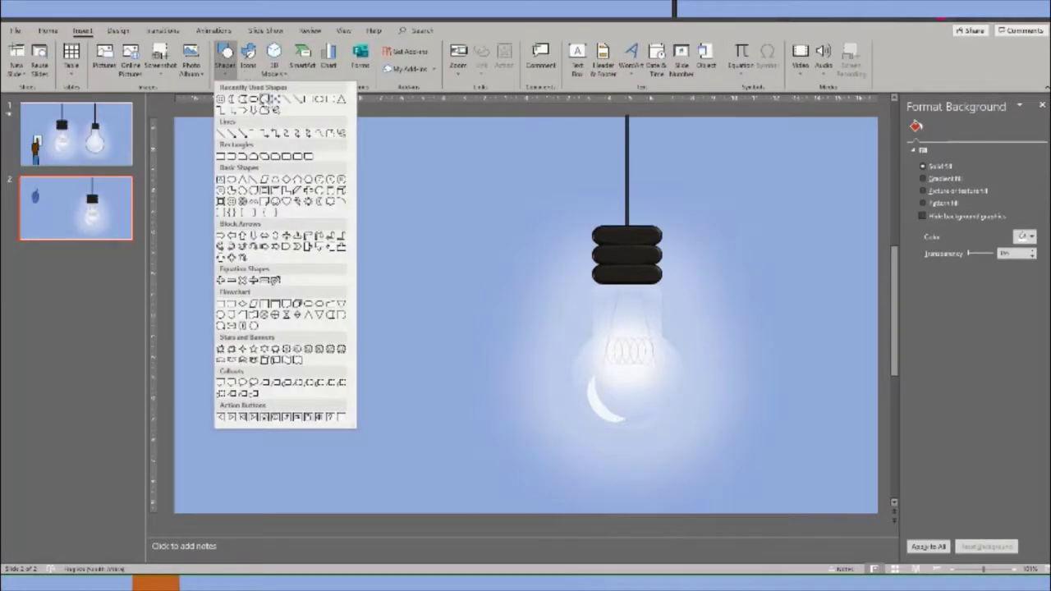
pyautogui.click(254, 99)
pyautogui.moveTo(359, 201)
pyautogui.mouseDown()
pyautogui.moveTo(538, 206)
pyautogui.moveTo(488, 237)
pyautogui.mouseUp()
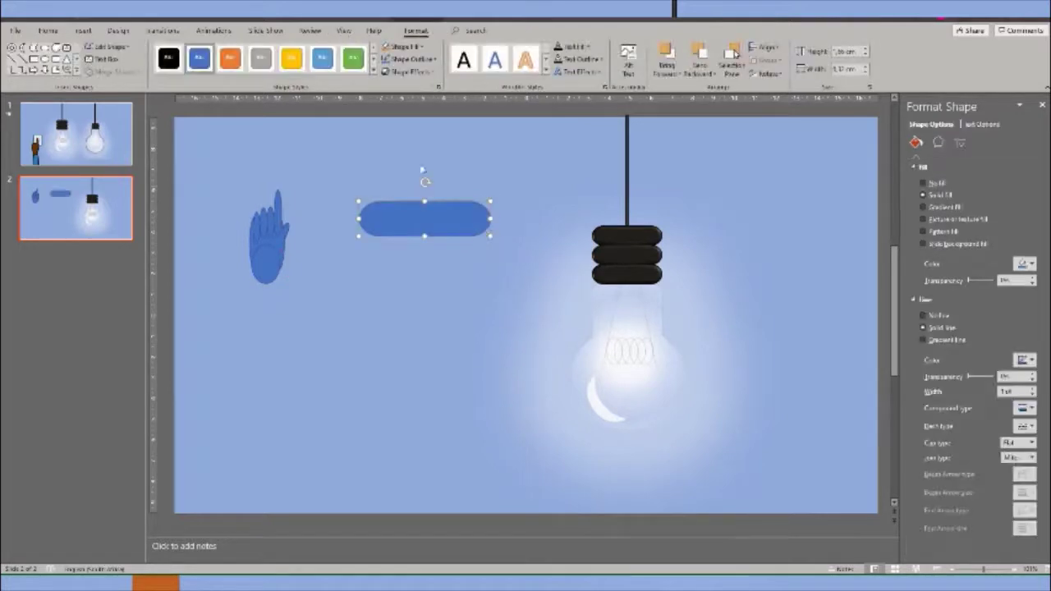
pyautogui.moveTo(424, 181); pyautogui.dragTo(480, 222)
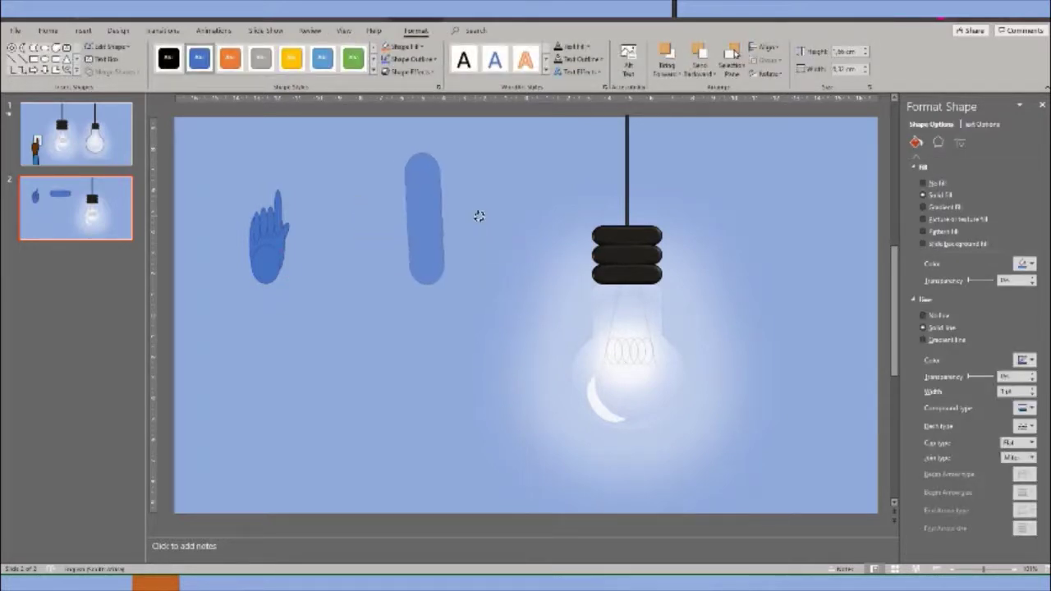
pyautogui.moveTo(426, 264); pyautogui.dragTo(268, 374)
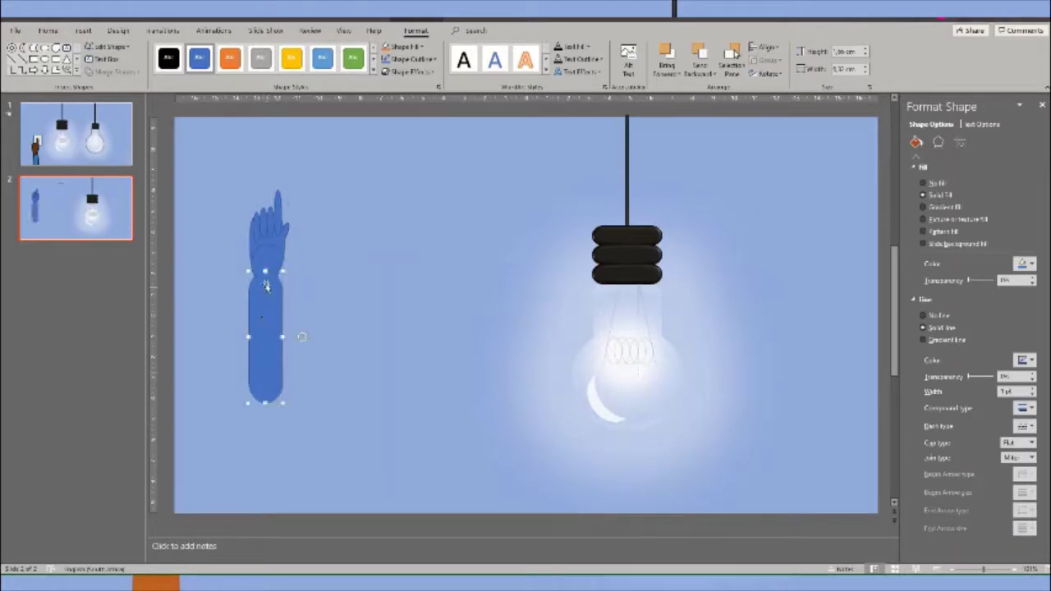
pyautogui.moveTo(264, 271); pyautogui.dragTo(264, 209)
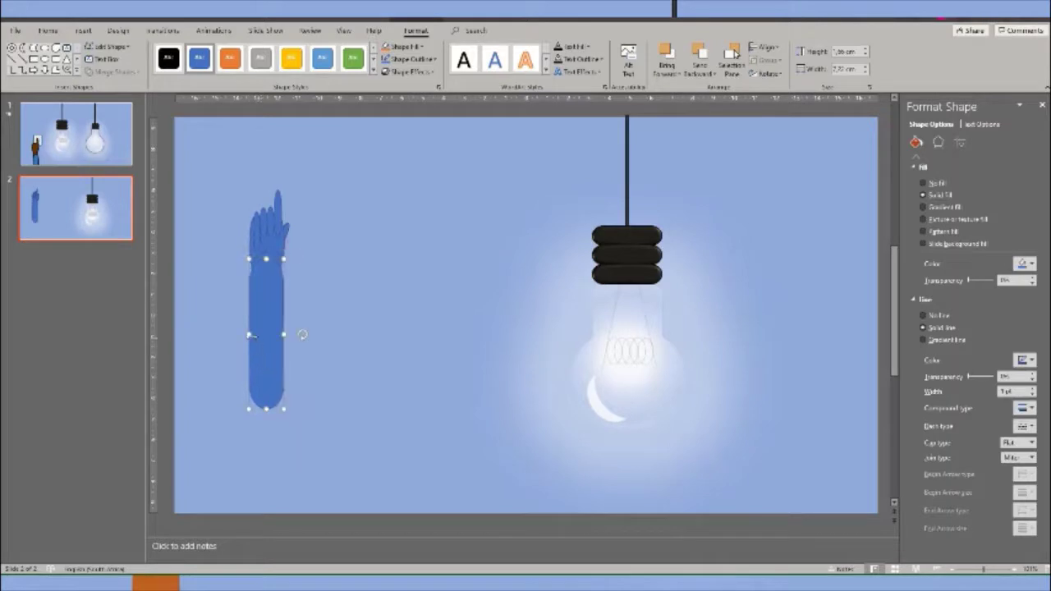
pyautogui.moveTo(249, 333); pyautogui.dragTo(261, 351)
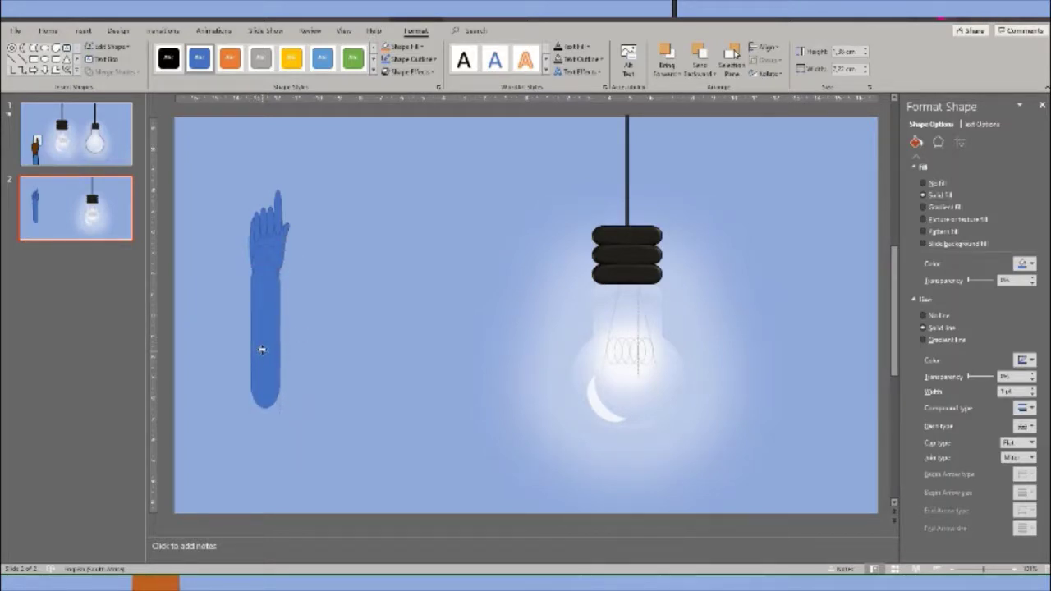
# Select the hand and arm together and merge them with Union.
pyautogui.moveTo(336, 450); pyautogui.dragTo(212, 146)
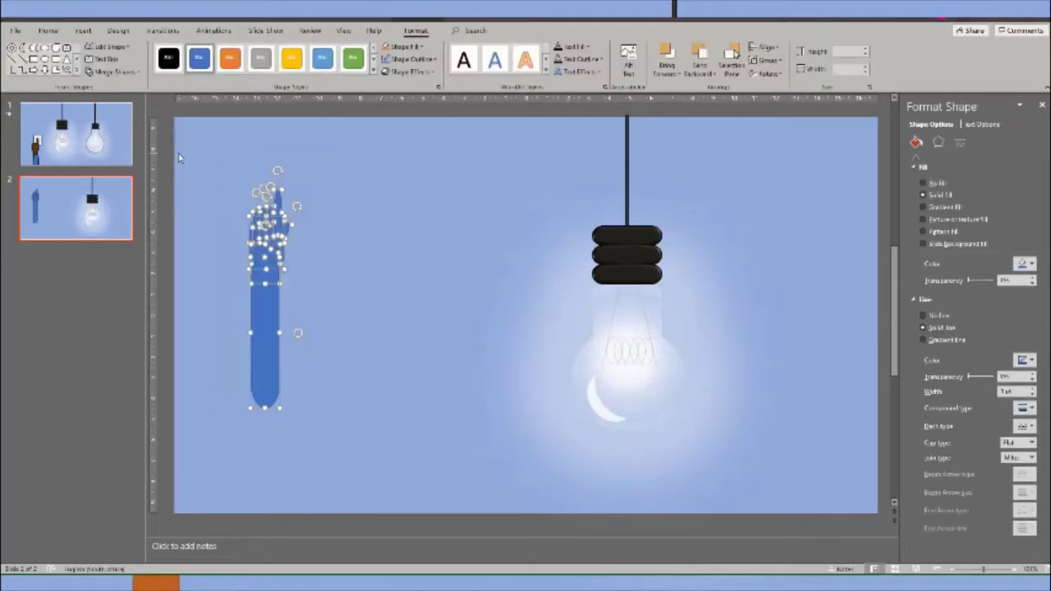
pyautogui.click(115, 71)
pyautogui.click(121, 92)
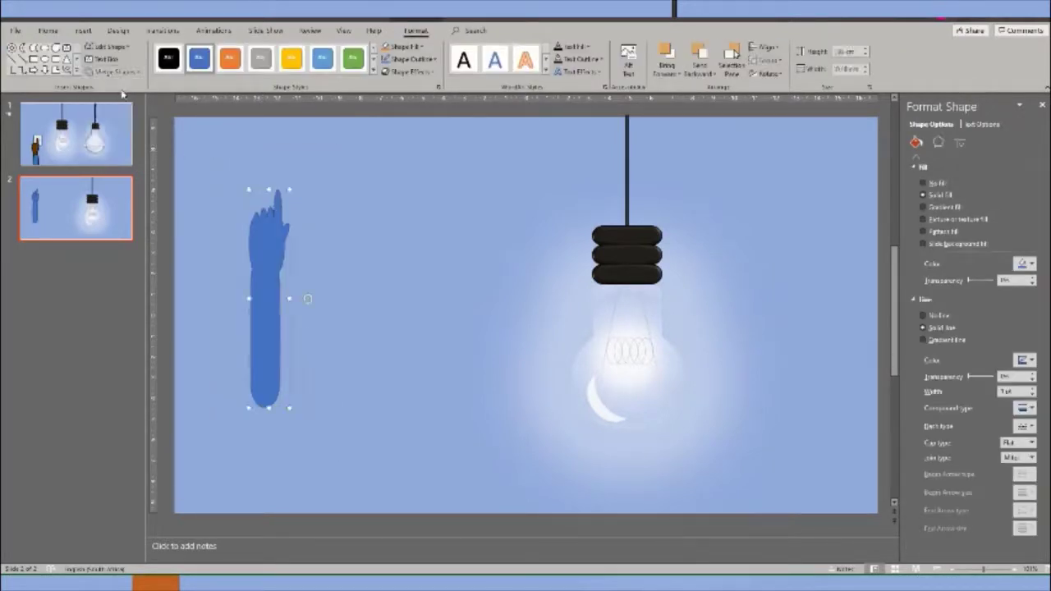
# Undo the merge, move the arm down and right, and lower the palm piece.
pyautogui.hotkey('ctrl', 'z')
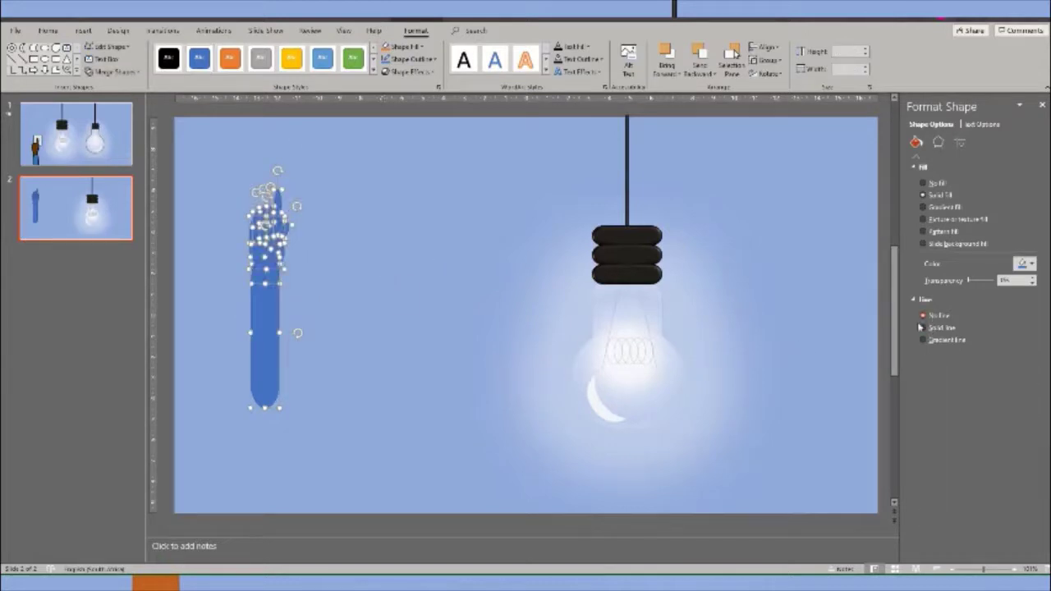
pyautogui.click(399, 364)
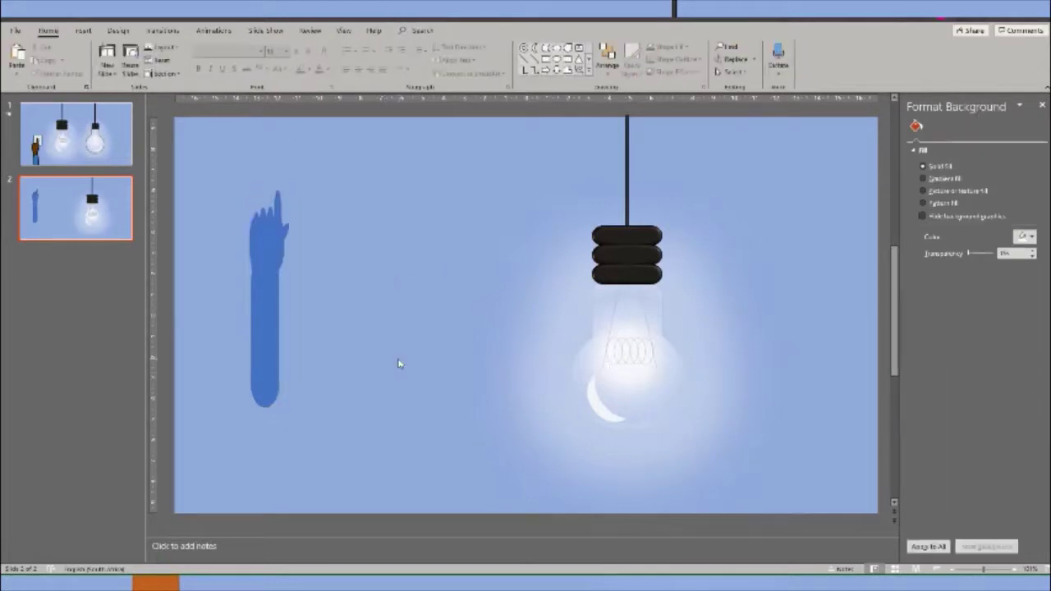
pyautogui.click(255, 211)
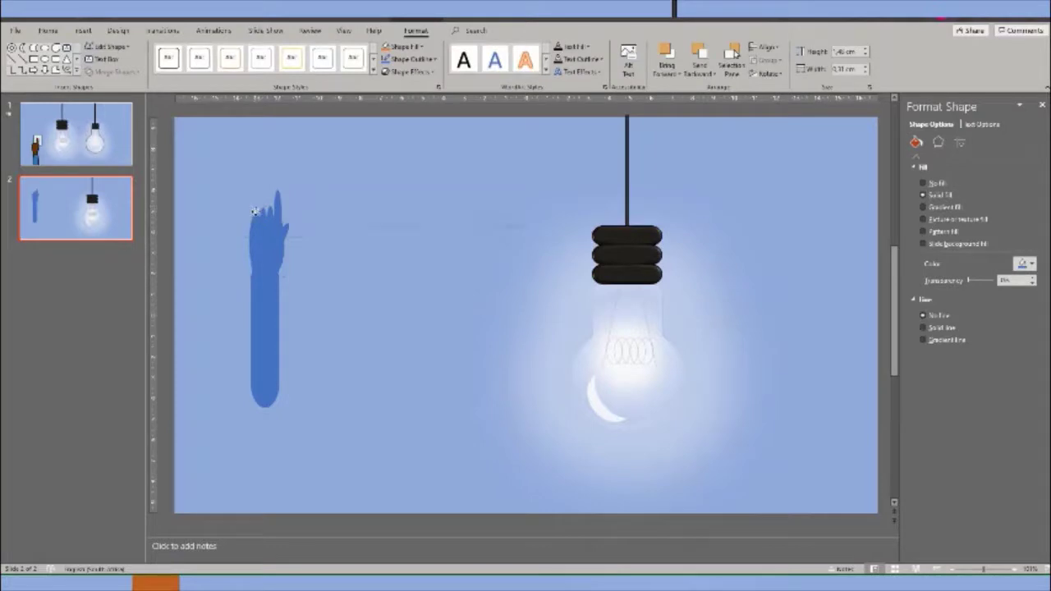
pyautogui.click(307, 223)
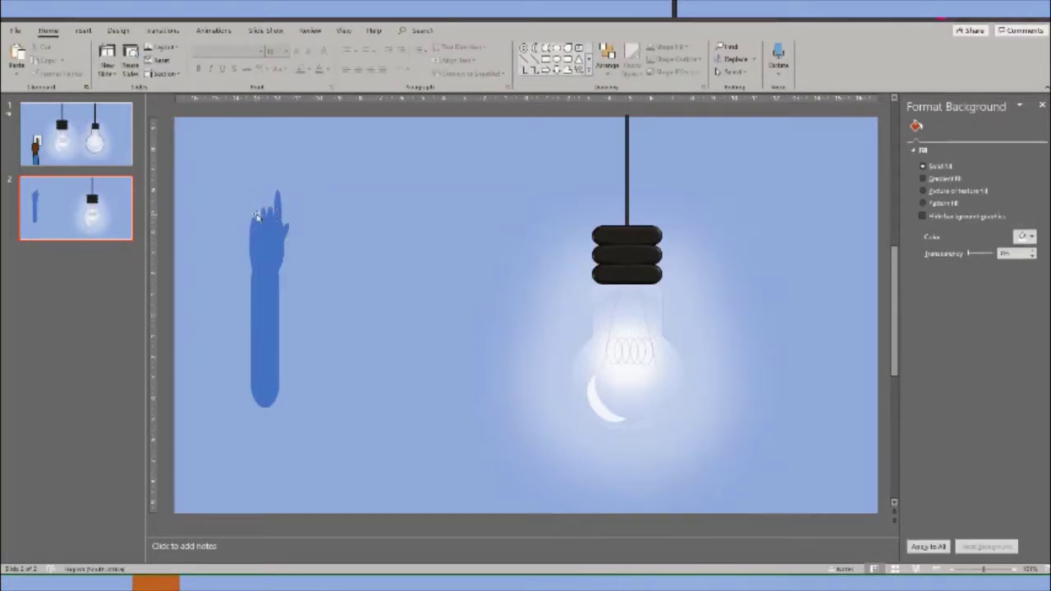
pyautogui.click(252, 233)
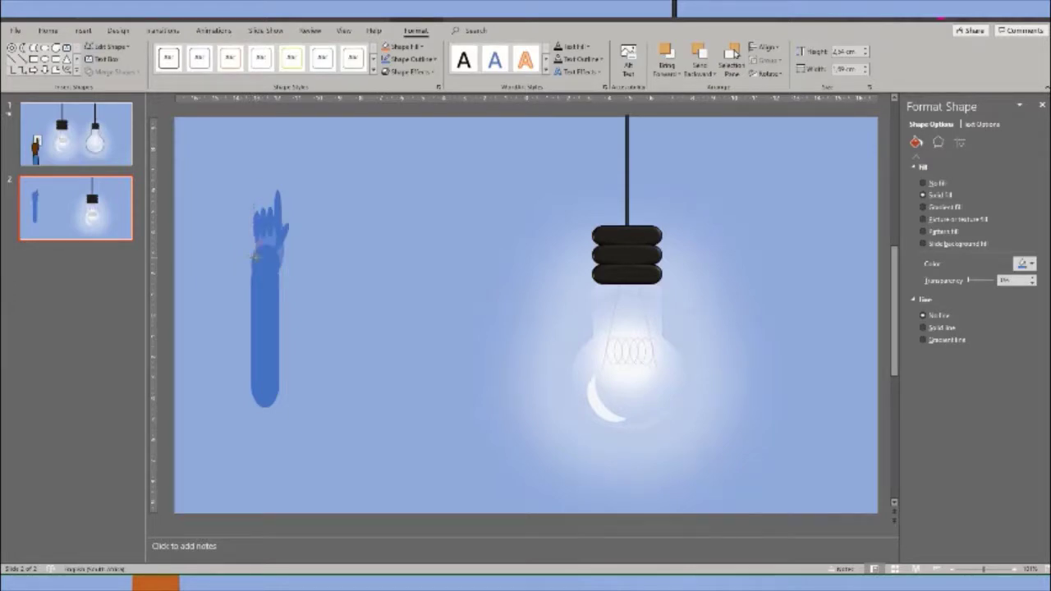
pyautogui.click(326, 291)
pyautogui.click(277, 335)
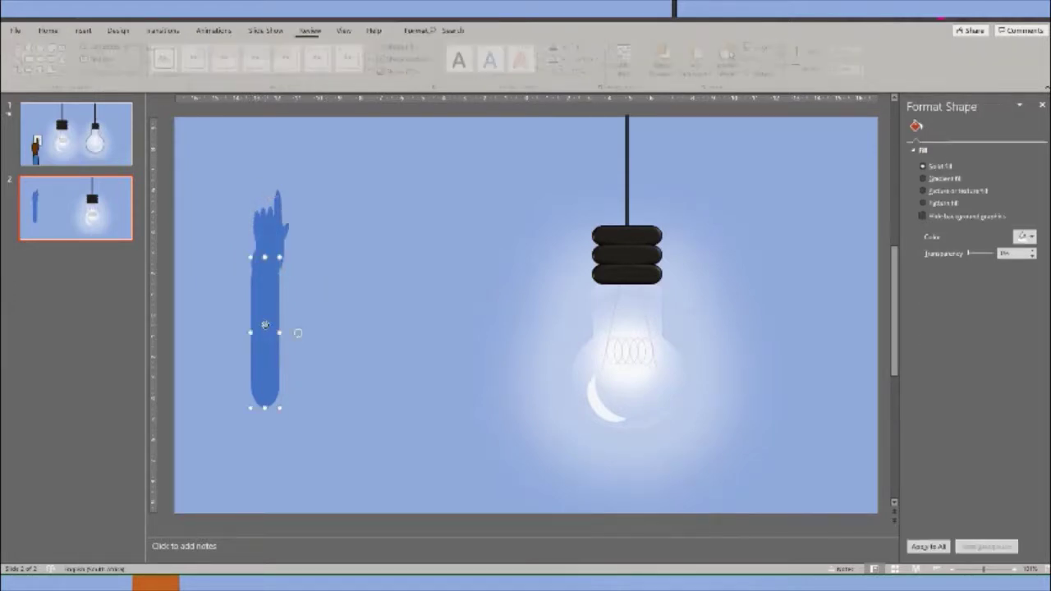
pyautogui.moveTo(277, 335); pyautogui.dragTo(295, 361)
pyautogui.moveTo(271, 264); pyautogui.dragTo(267, 270)
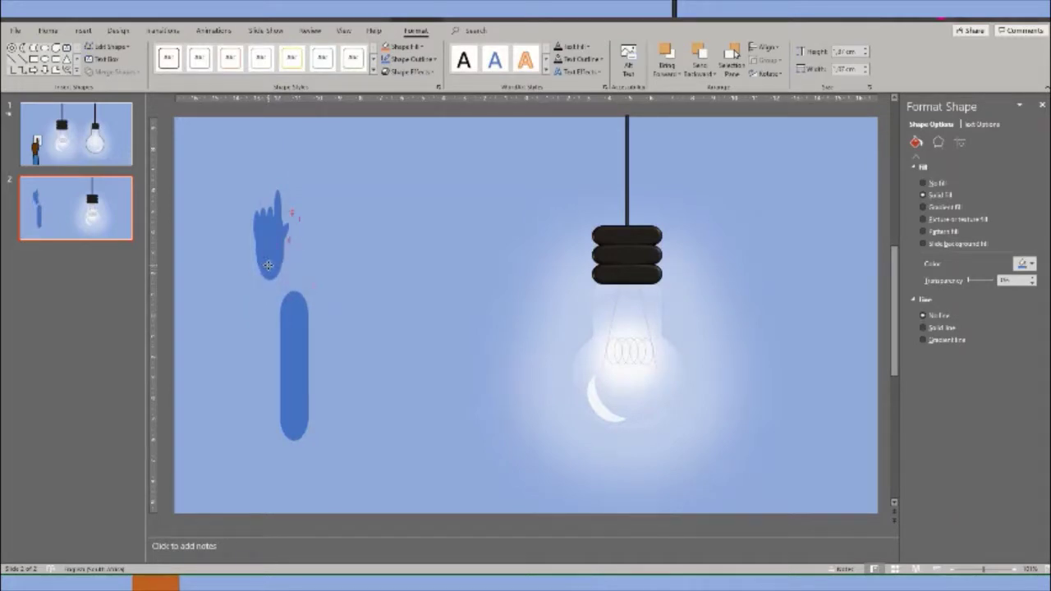
# Reposition the lower palm piece and resize the small left finger piece.
pyautogui.click(269, 265)
pyautogui.moveTo(270, 265); pyautogui.dragTo(272, 256)
pyautogui.click(286, 241)
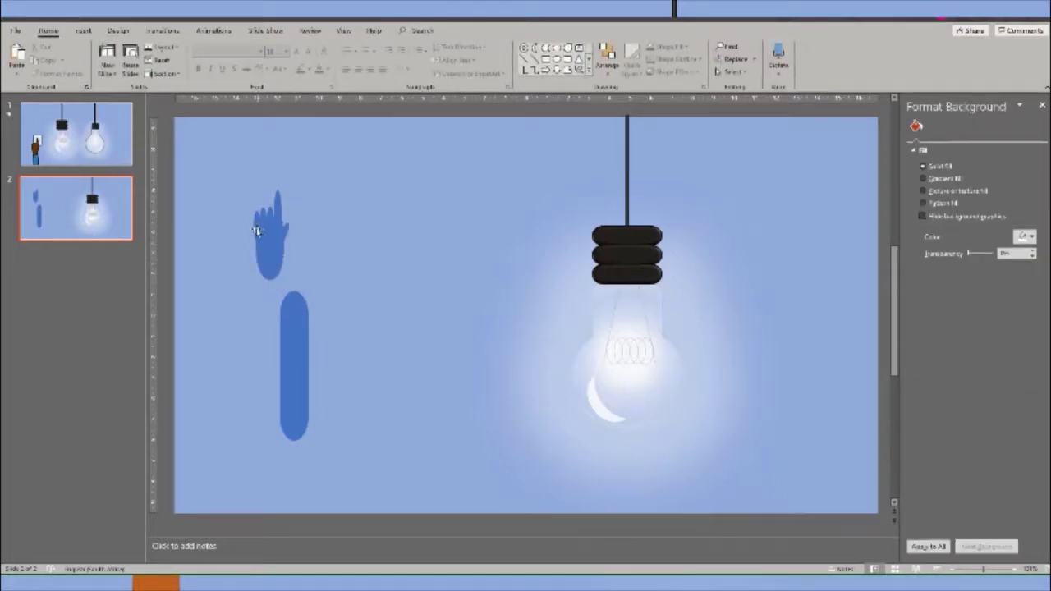
pyautogui.click(257, 226)
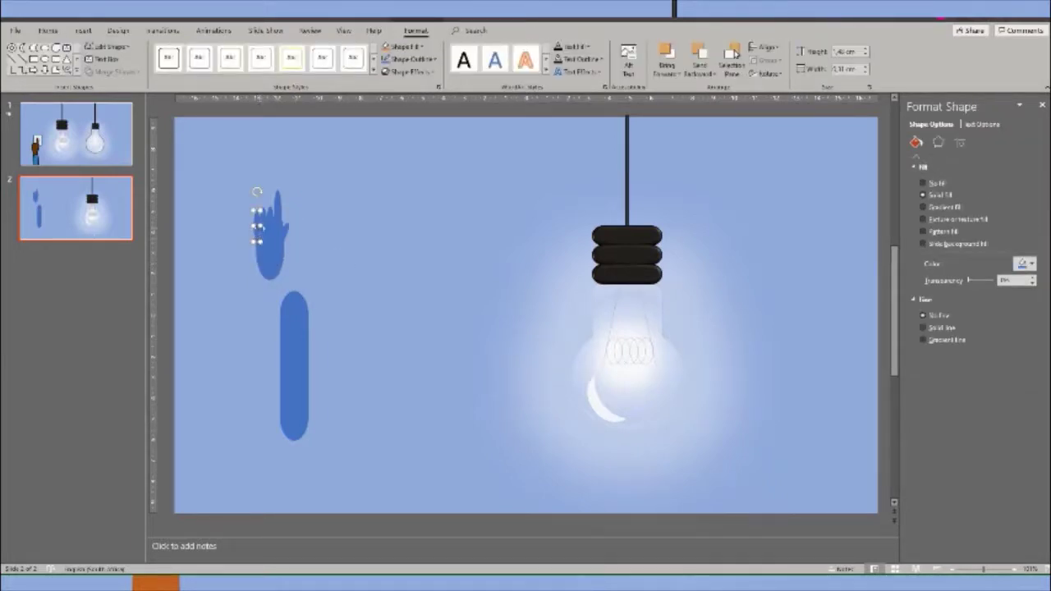
pyautogui.moveTo(258, 241)
pyautogui.mouseDown()
pyautogui.moveTo(257, 219)
pyautogui.moveTo(257, 228)
pyautogui.mouseUp()
pyautogui.click(251, 231)
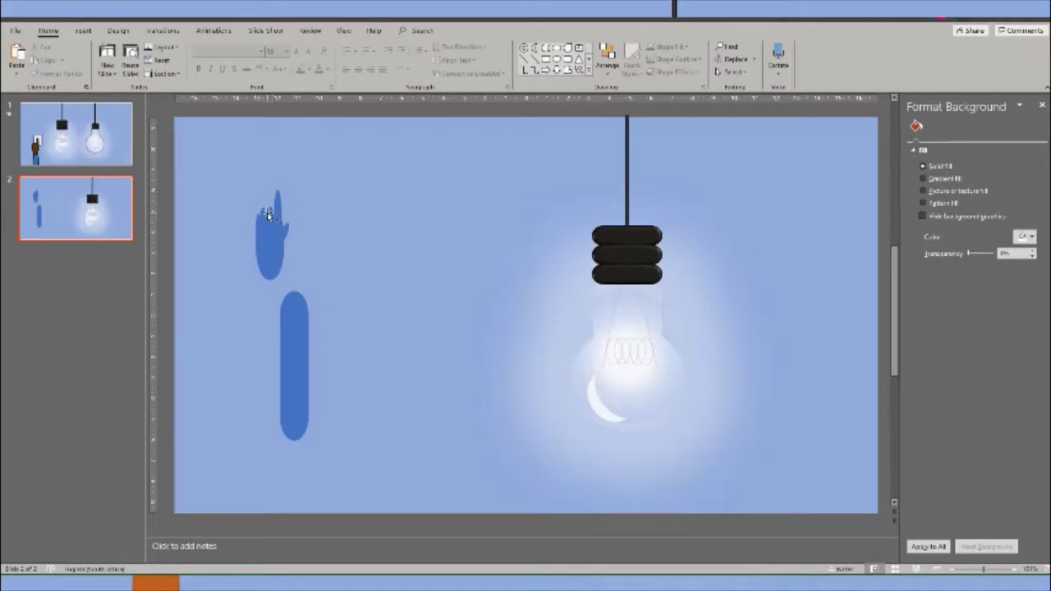
# Shift the thin finger slivers slightly left to tidy the hand's edge.
pyautogui.click(268, 213)
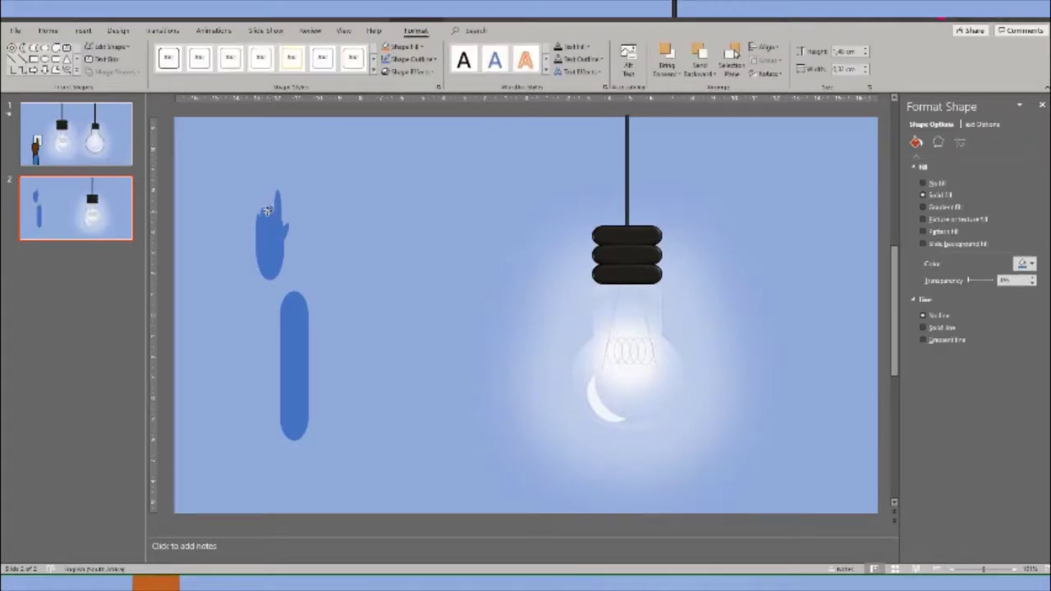
pyautogui.moveTo(267, 212); pyautogui.dragTo(262, 212)
pyautogui.click(258, 221)
pyautogui.moveTo(259, 222); pyautogui.dragTo(261, 224)
pyautogui.click(260, 226)
pyautogui.click(293, 216)
pyautogui.click(278, 211)
pyautogui.moveTo(278, 212); pyautogui.dragTo(272, 211)
pyautogui.click(346, 240)
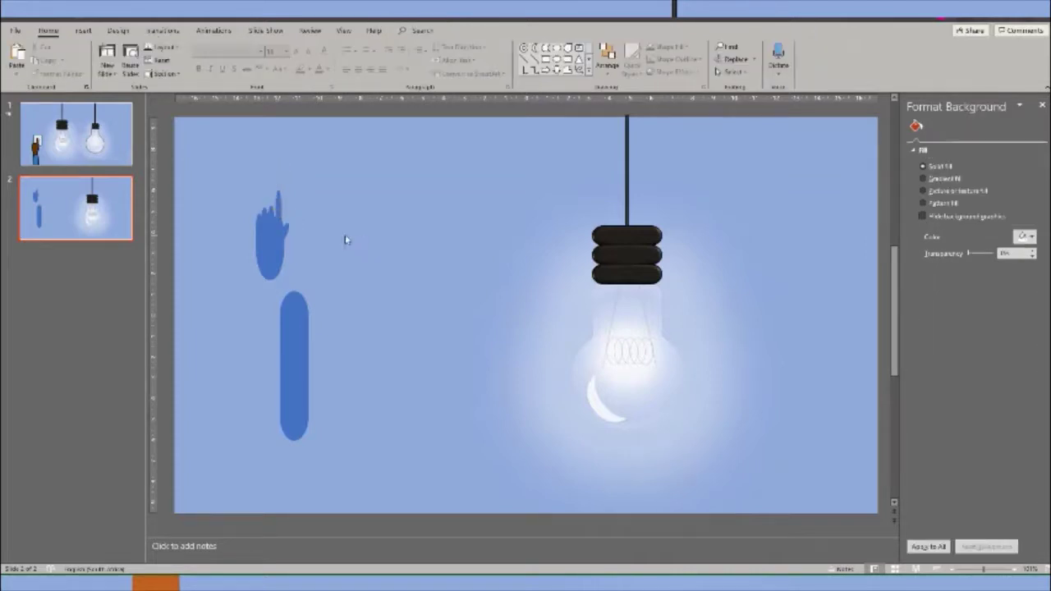
# Stretch a small hand piece upward to lengthen it.
pyautogui.click(287, 224)
pyautogui.moveTo(289, 224)
pyautogui.mouseDown()
pyautogui.moveTo(293, 231)
pyautogui.moveTo(279, 195)
pyautogui.mouseUp()
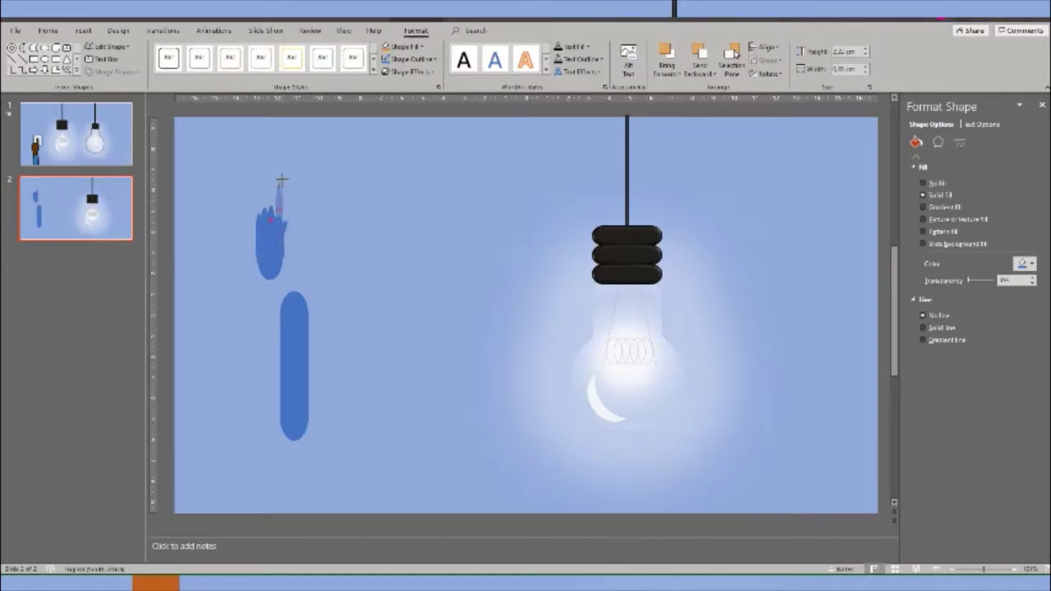
pyautogui.click(347, 258)
# Move the arm up under the hand and Union the hand and arm into one shape.
pyautogui.moveTo(302, 334)
pyautogui.mouseDown()
pyautogui.moveTo(279, 294)
pyautogui.moveTo(274, 346)
pyautogui.mouseUp()
pyautogui.click(320, 359)
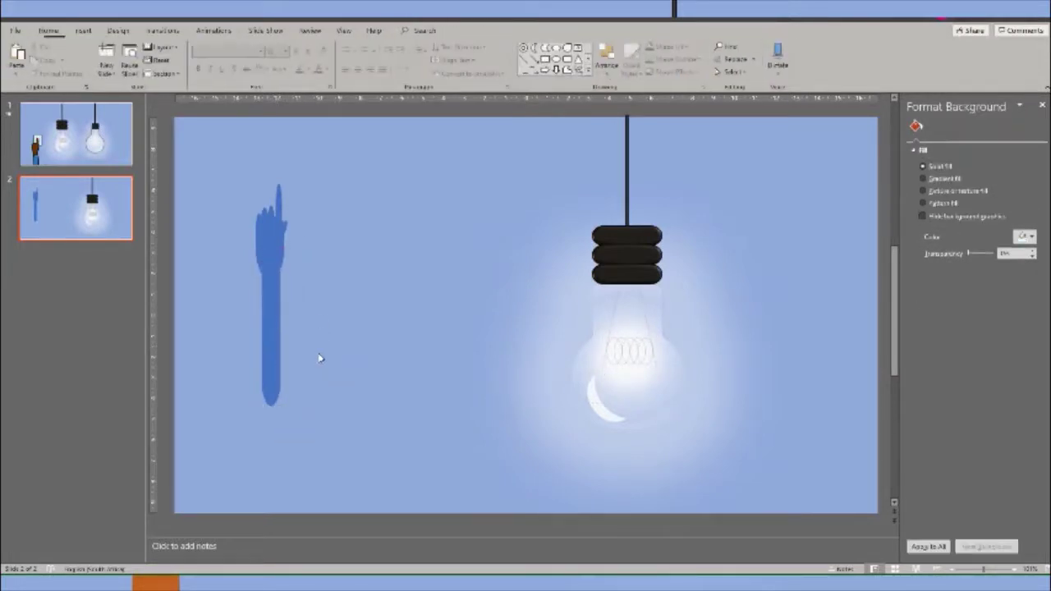
pyautogui.moveTo(324, 450); pyautogui.dragTo(207, 133)
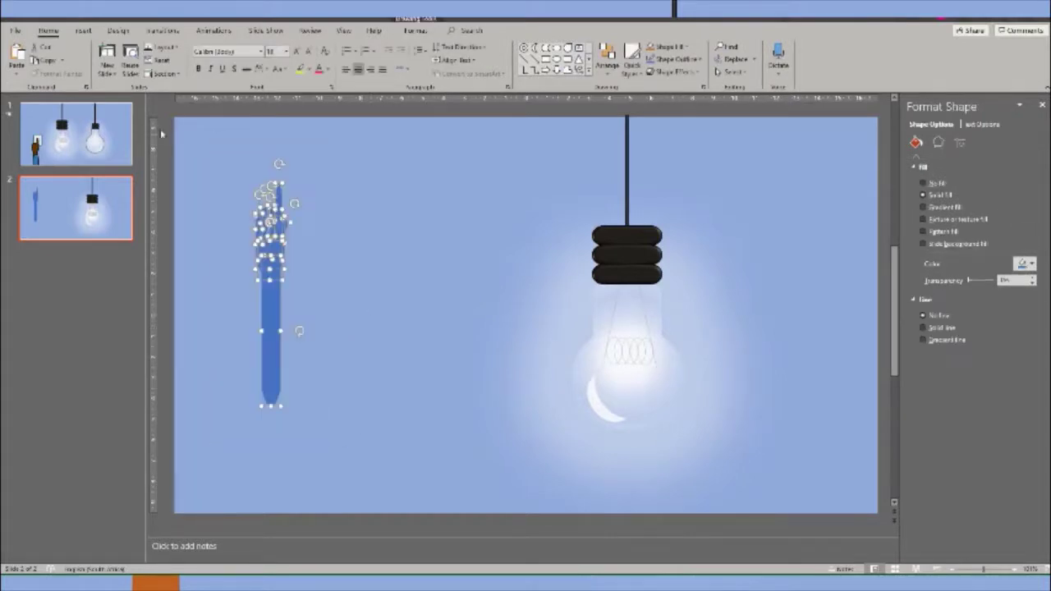
pyautogui.click(415, 30)
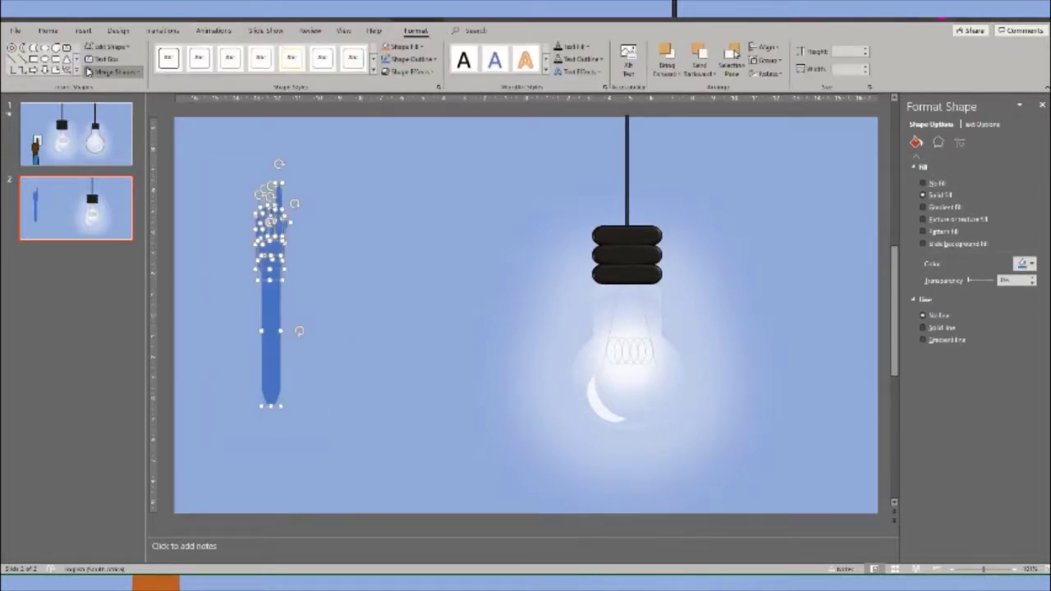
pyautogui.click(98, 72)
pyautogui.click(103, 87)
pyautogui.click(320, 203)
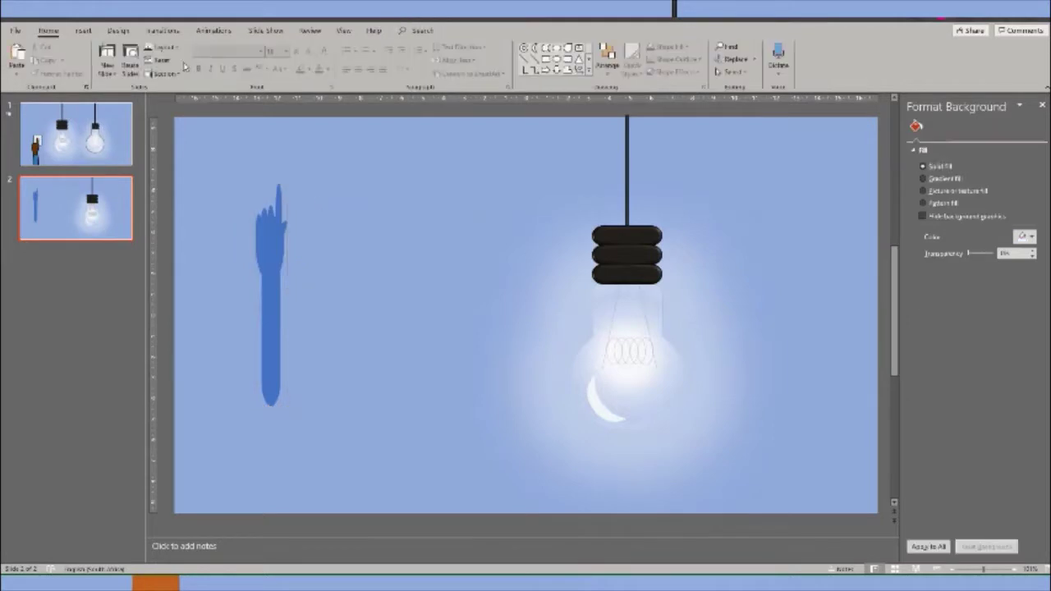
# Dismiss the icon library and draw a small oval near the hand's fingertip.
pyautogui.click(82, 31)
pyautogui.click(239, 66)
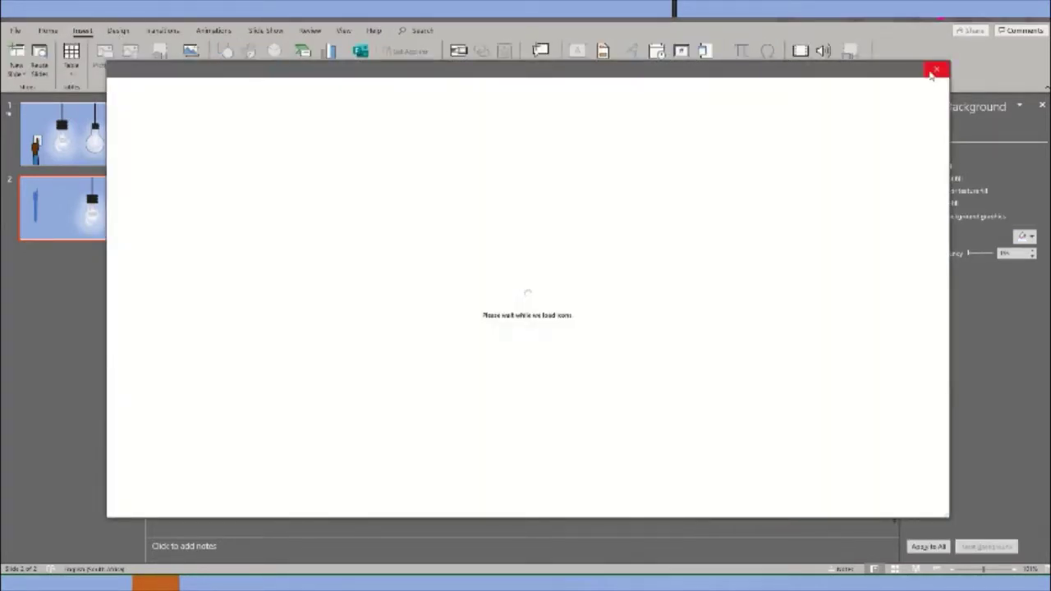
pyautogui.click(936, 69)
pyautogui.click(223, 62)
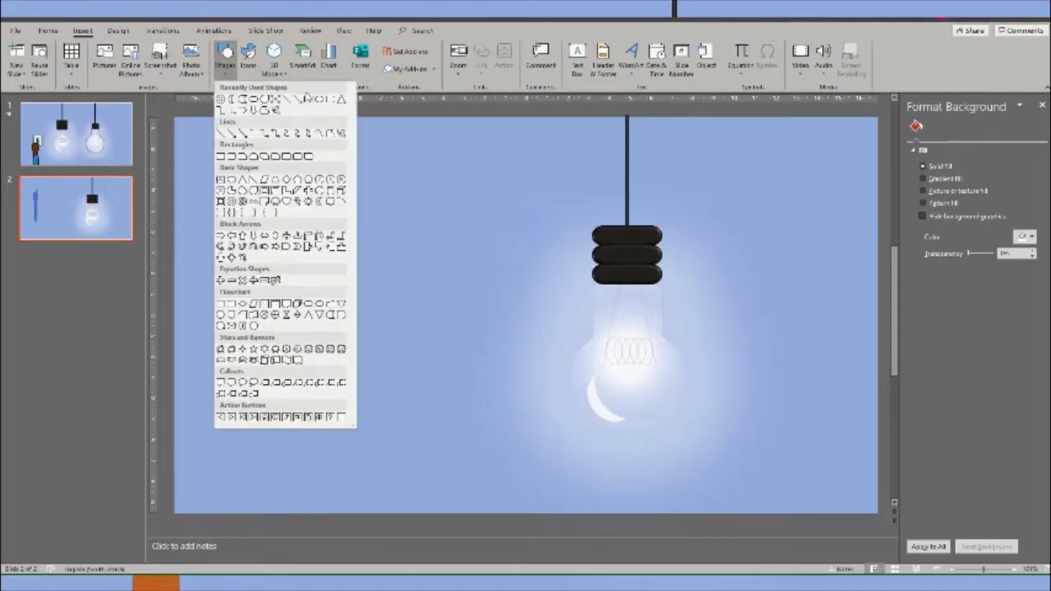
pyautogui.click(320, 100)
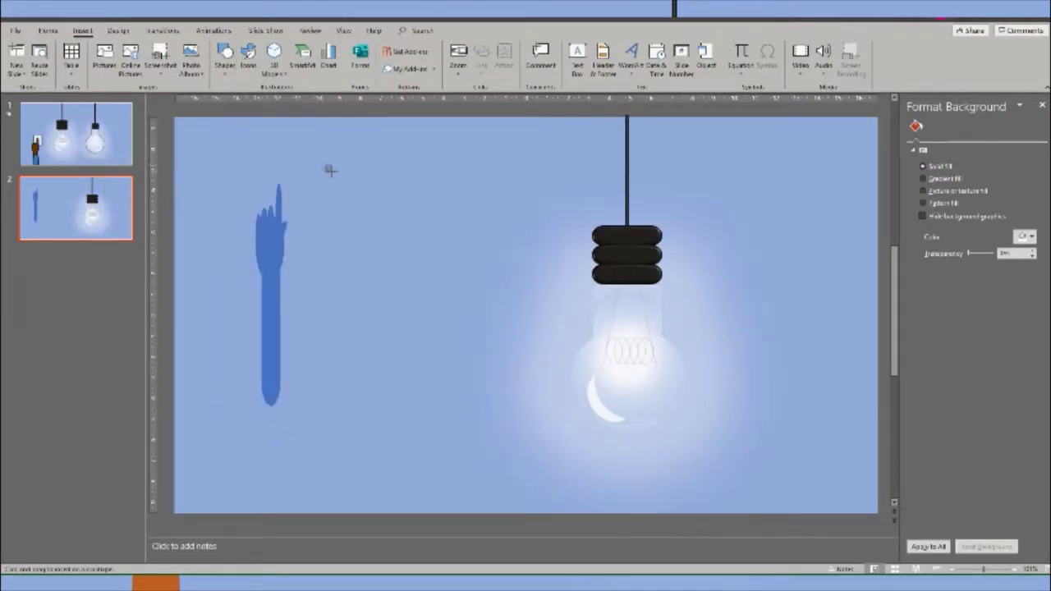
pyautogui.moveTo(330, 177); pyautogui.dragTo(333, 184)
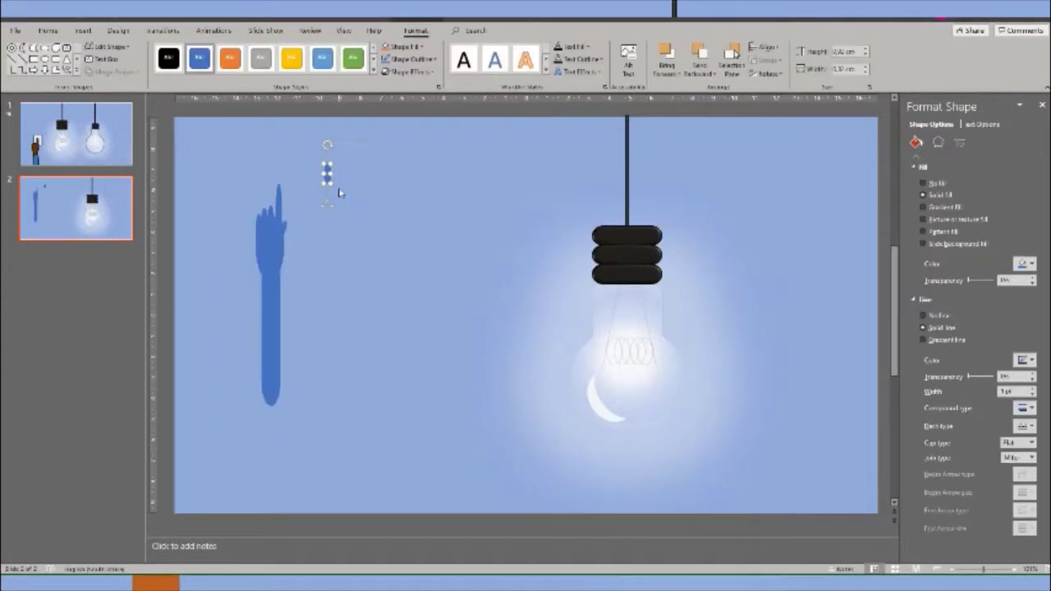
# Fill the pointing hand with a light peach skin tone.
pyautogui.click(257, 240)
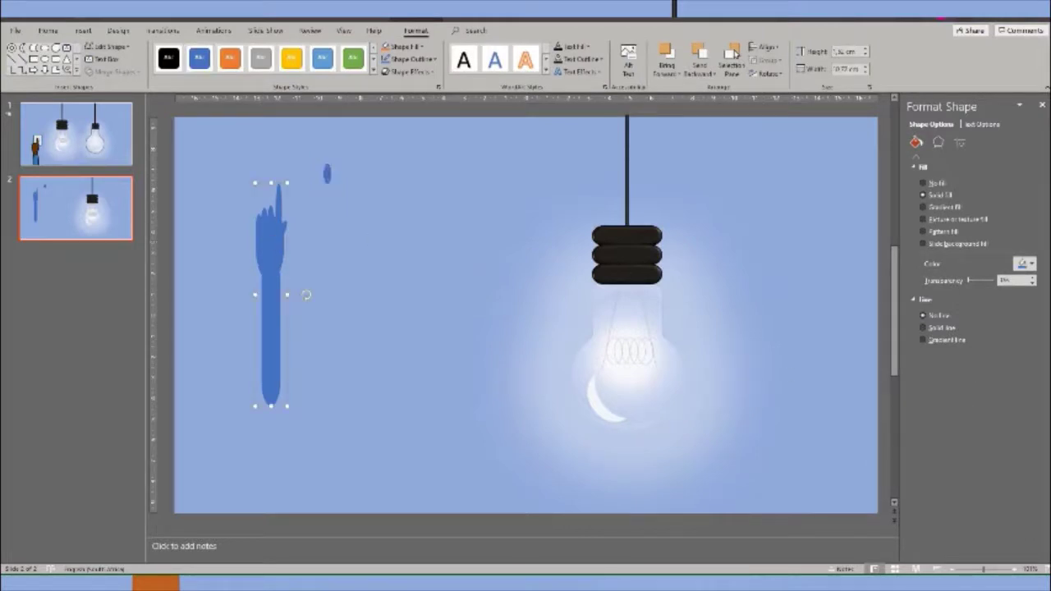
pyautogui.click(1034, 266)
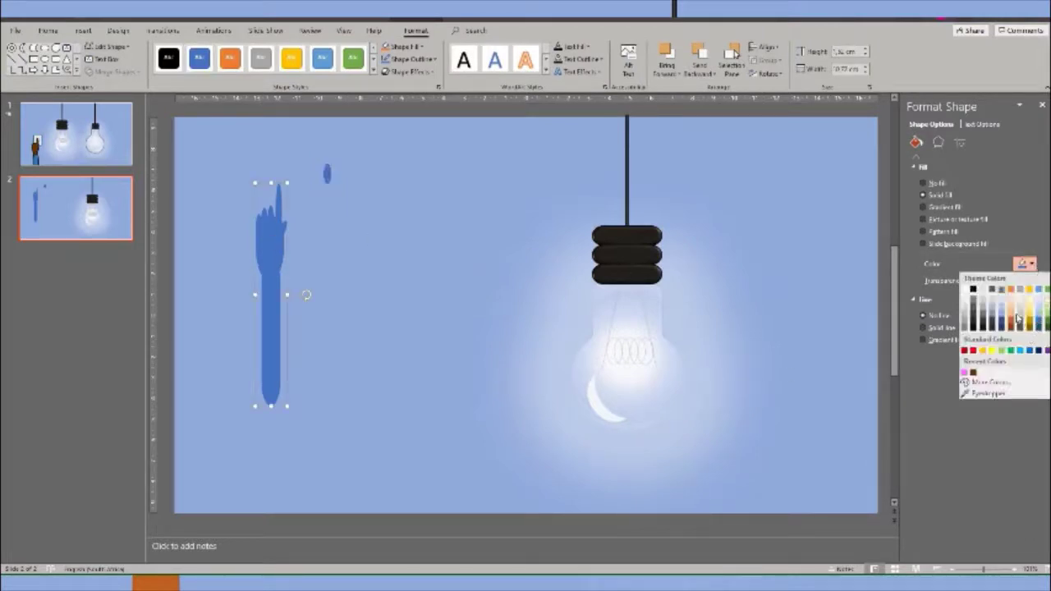
pyautogui.click(1011, 305)
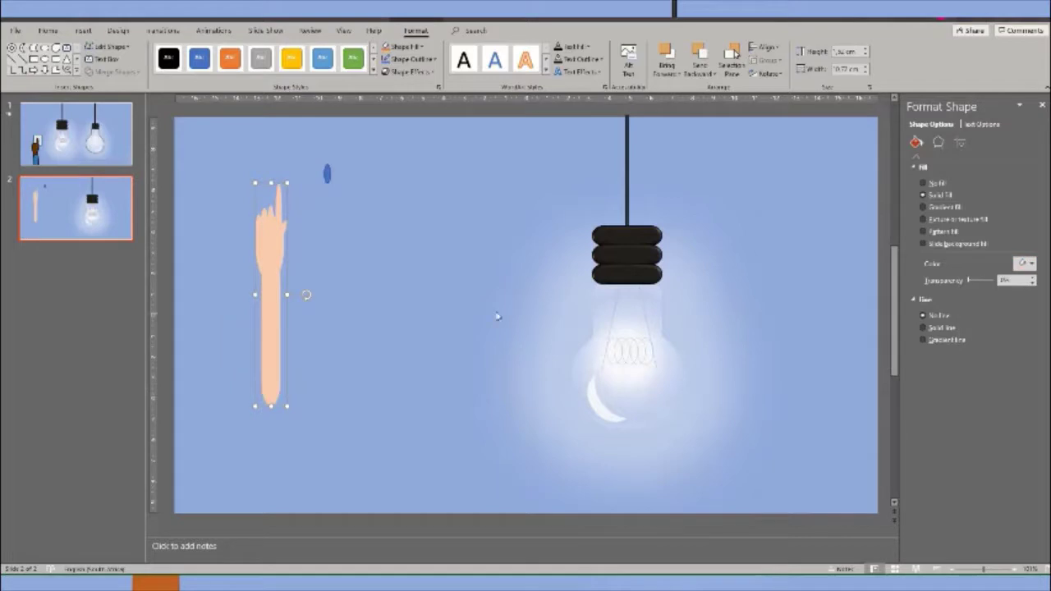
pyautogui.click(327, 173)
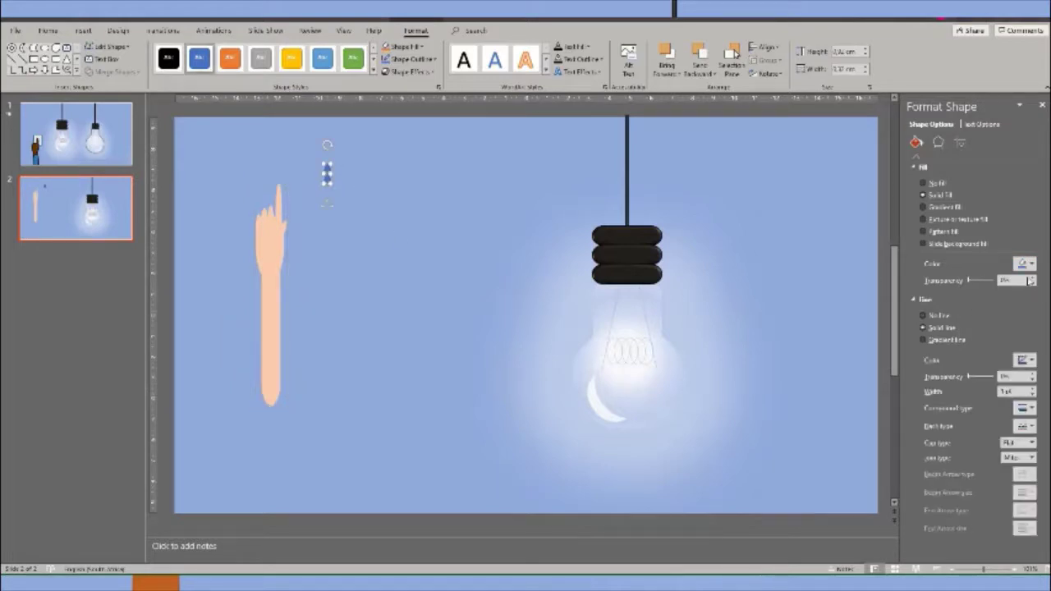
# Give the small oval a yellow fill and a yellow outline.
pyautogui.click(1026, 263)
pyautogui.click(983, 352)
pyautogui.click(1031, 359)
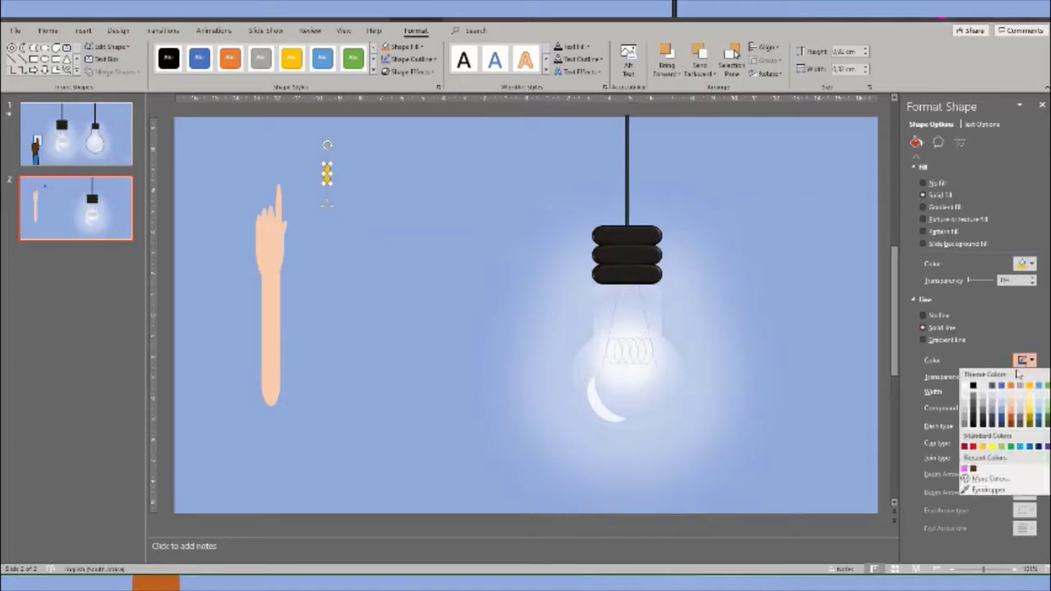
pyautogui.click(985, 448)
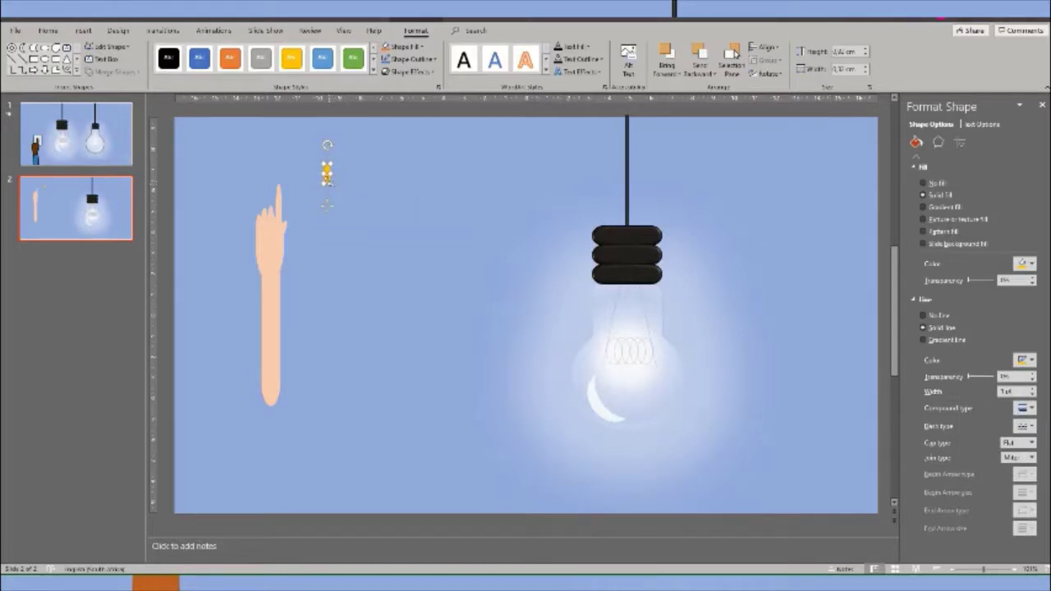
# Check the yellow nail's placement on the fingertip together with the hand.
pyautogui.click(327, 175)
pyautogui.click(328, 169)
pyautogui.click(325, 165)
pyautogui.click(259, 203)
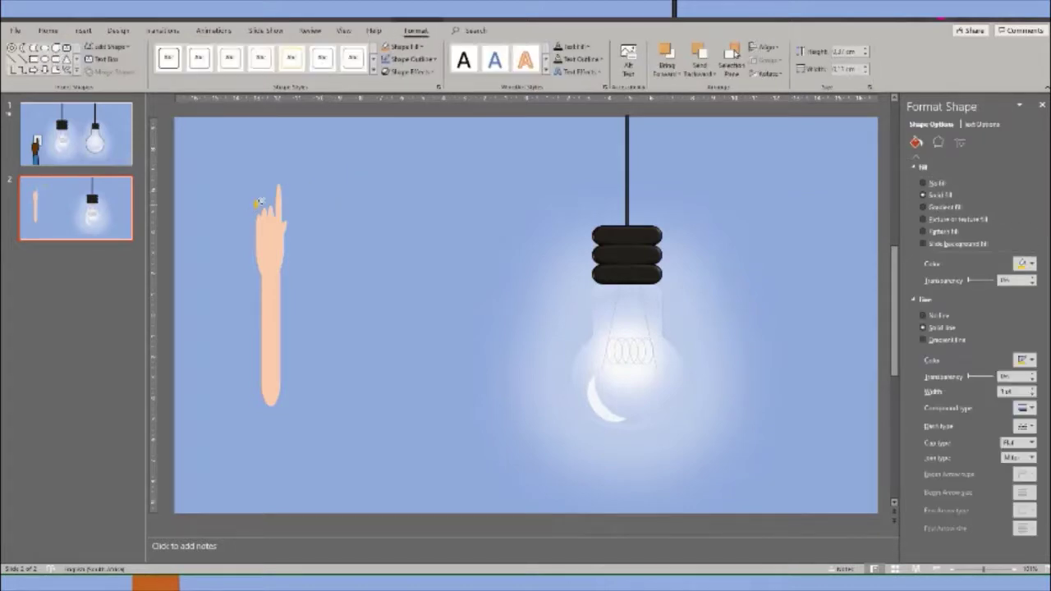
pyautogui.click(337, 211)
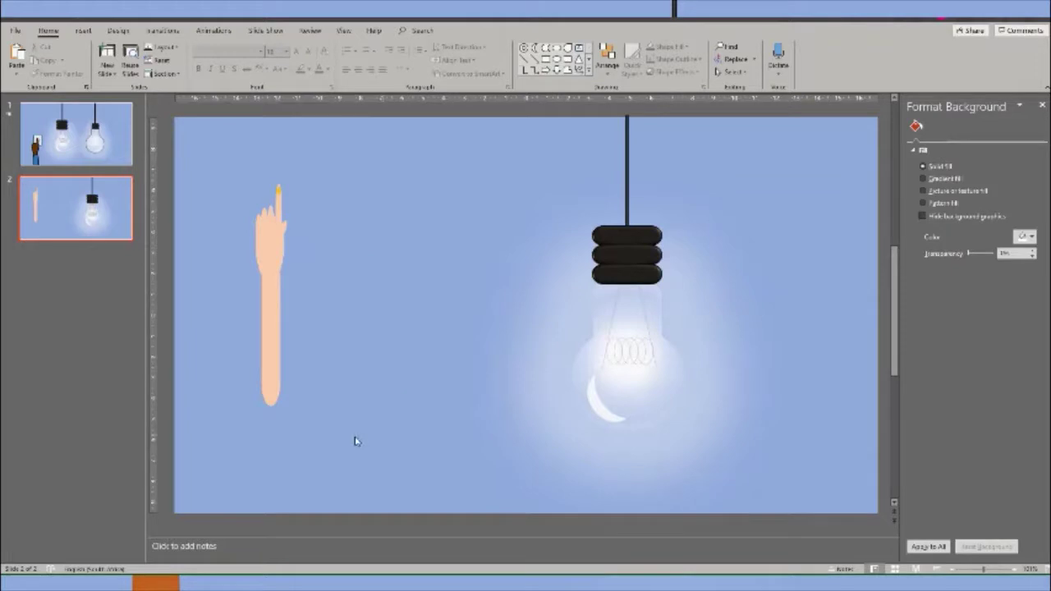
pyautogui.moveTo(348, 451); pyautogui.dragTo(240, 133)
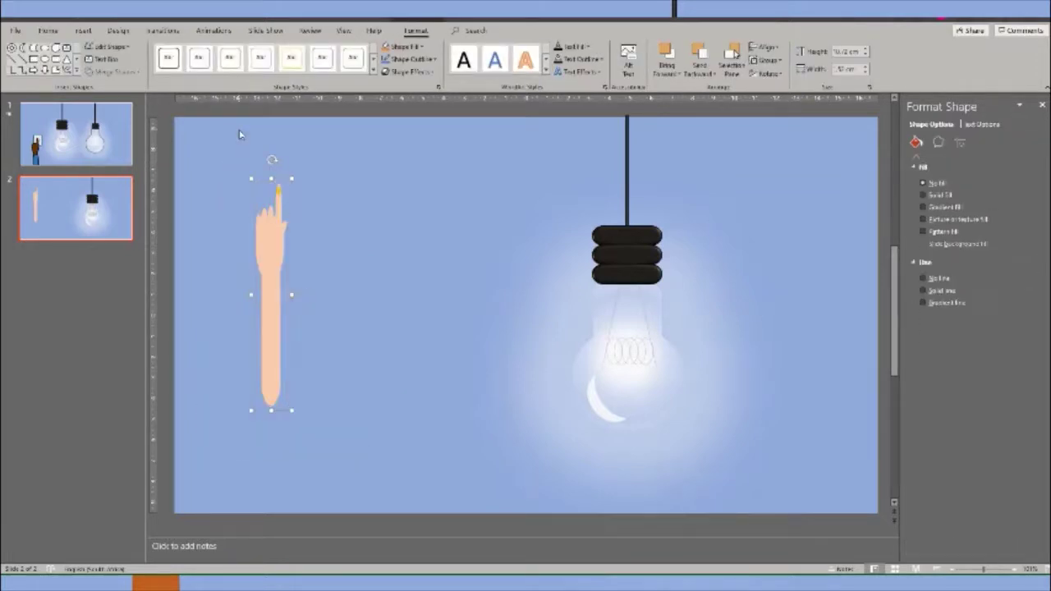
pyautogui.click(428, 226)
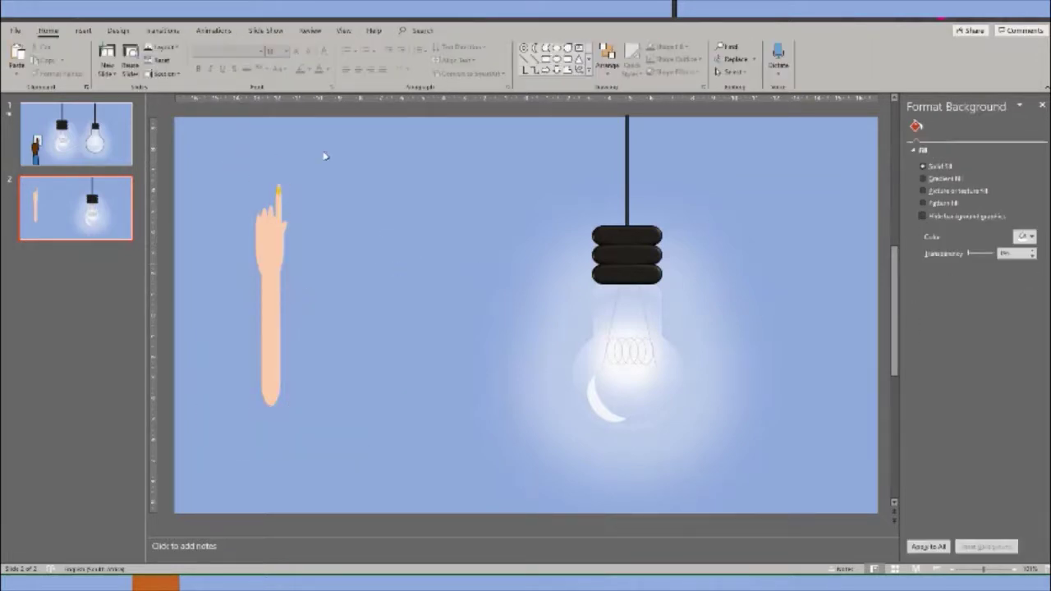
pyautogui.click(82, 30)
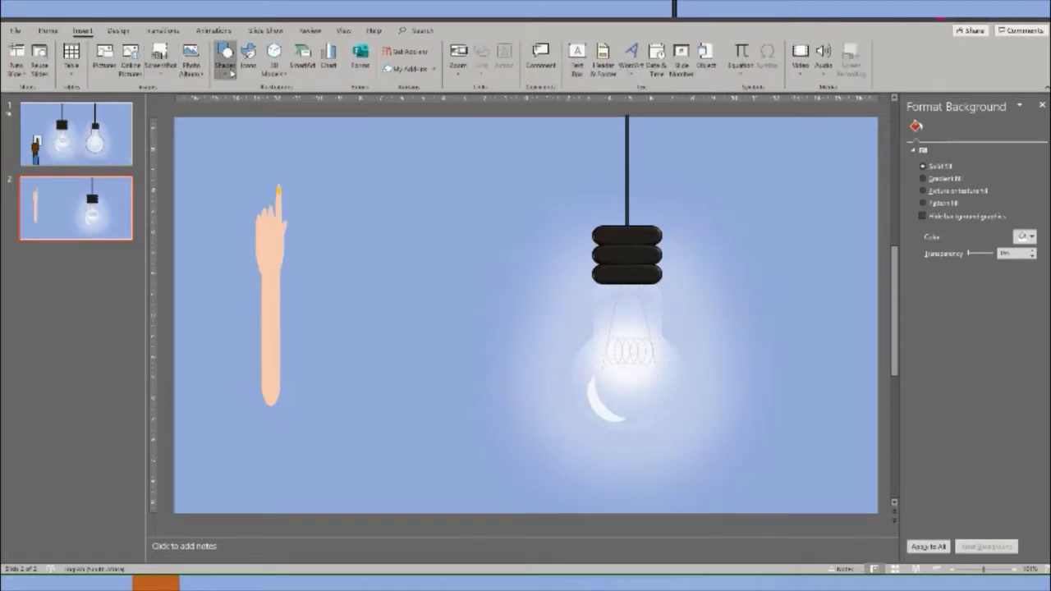
# Draw a tall rounded rectangle below the hand for the sleeve.
pyautogui.click(231, 72)
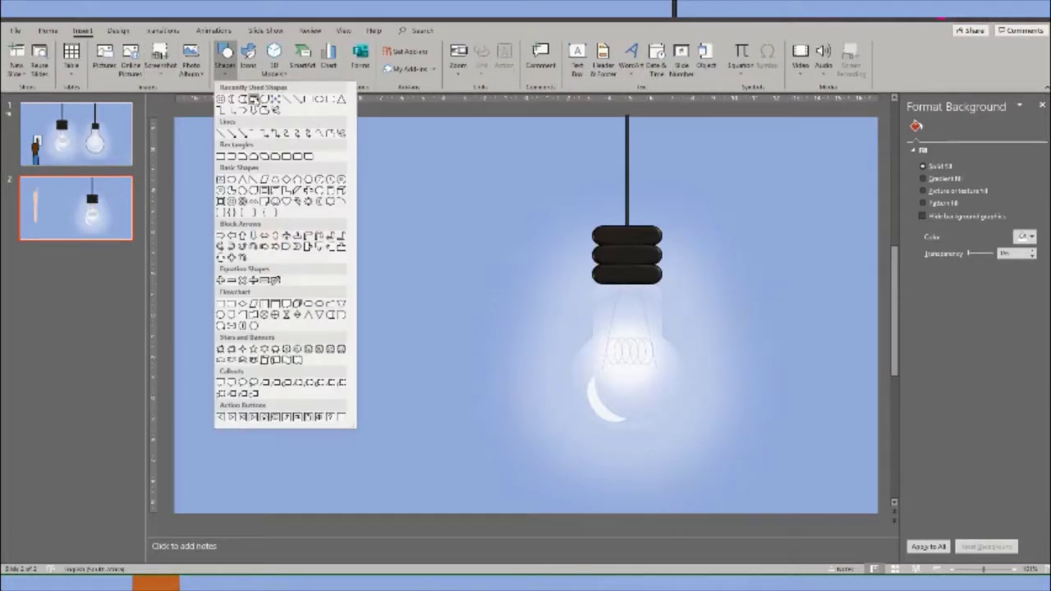
pyautogui.click(253, 98)
pyautogui.moveTo(368, 236)
pyautogui.mouseDown()
pyautogui.moveTo(400, 386)
pyautogui.moveTo(271, 436)
pyautogui.mouseUp()
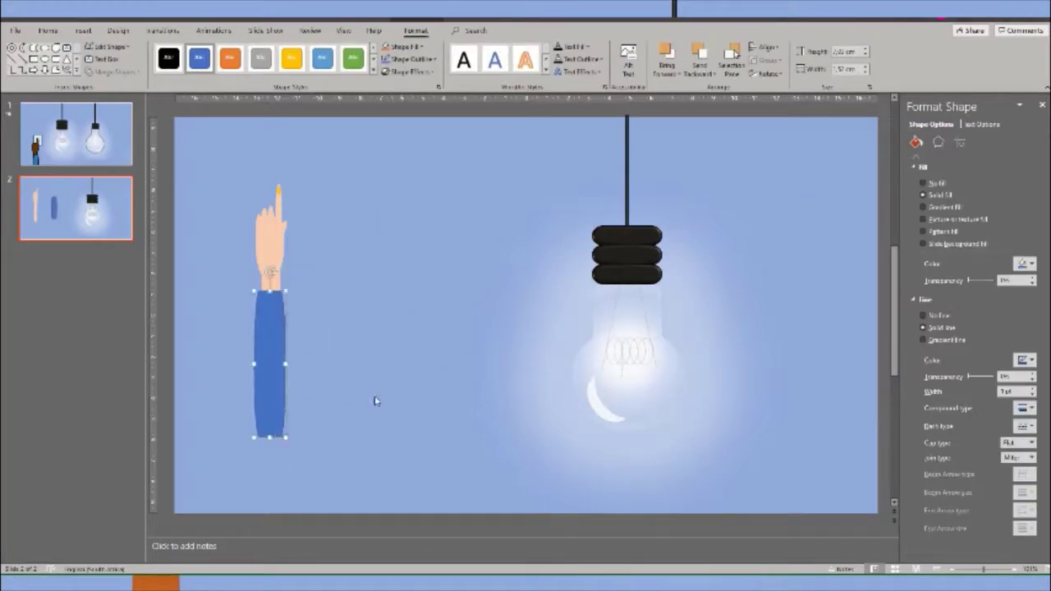
# Give the sleeve an orange preset gradient fill and no outline.
pyautogui.click(936, 207)
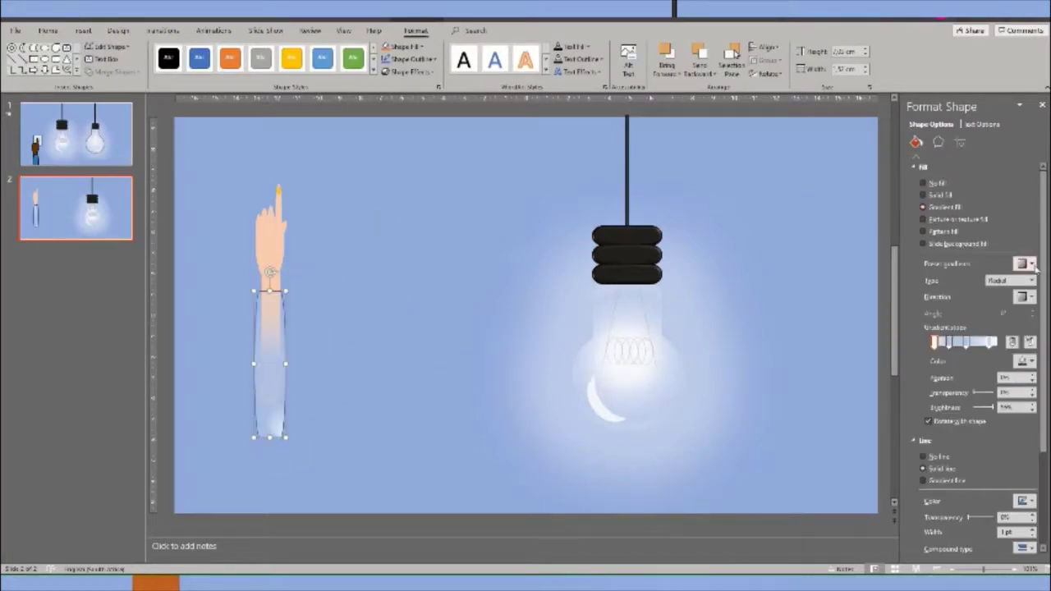
pyautogui.click(1033, 265)
pyautogui.click(1028, 265)
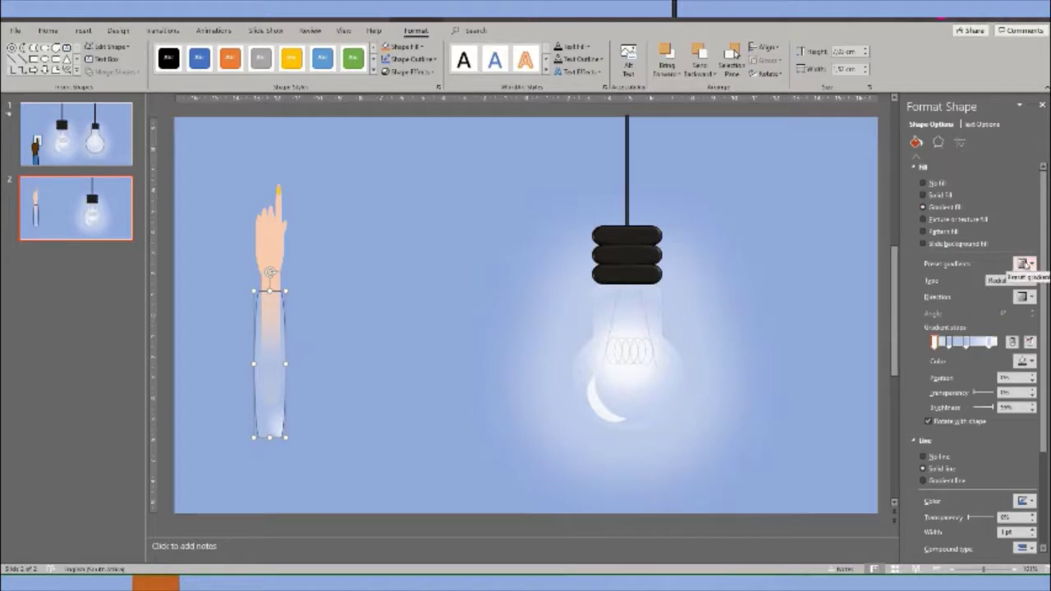
pyautogui.click(1027, 263)
pyautogui.click(946, 354)
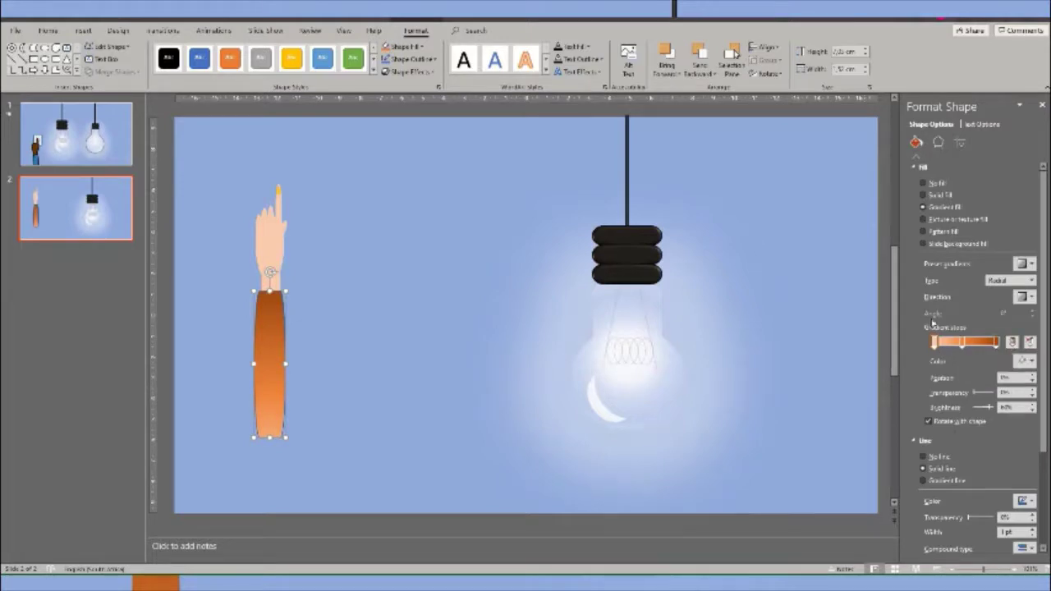
pyautogui.click(944, 457)
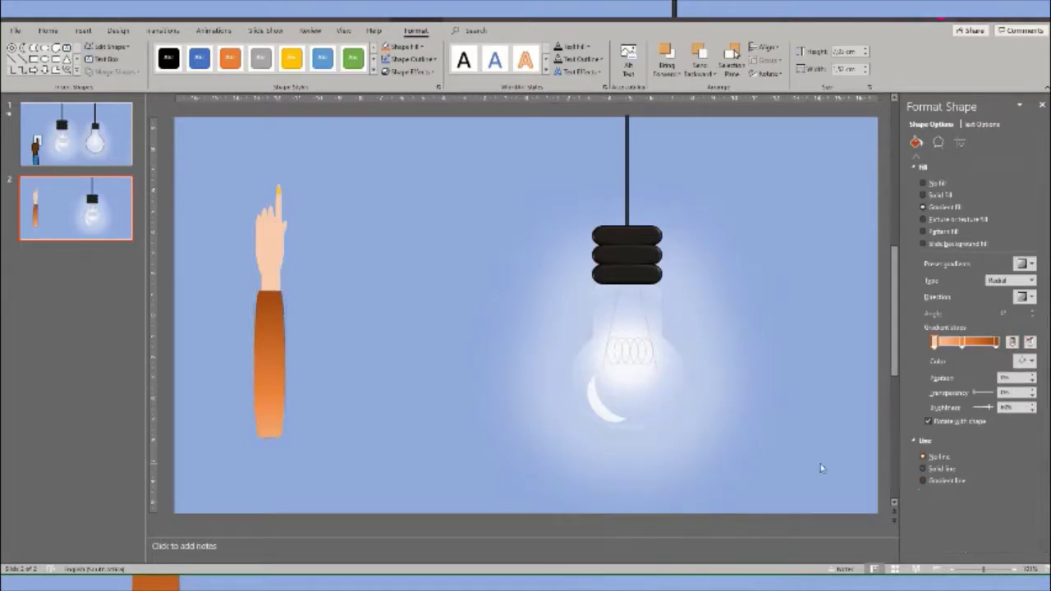
pyautogui.click(821, 465)
# Nudge the sleeve up slightly so it sits just under the hand.
pyautogui.moveTo(274, 422); pyautogui.dragTo(273, 415)
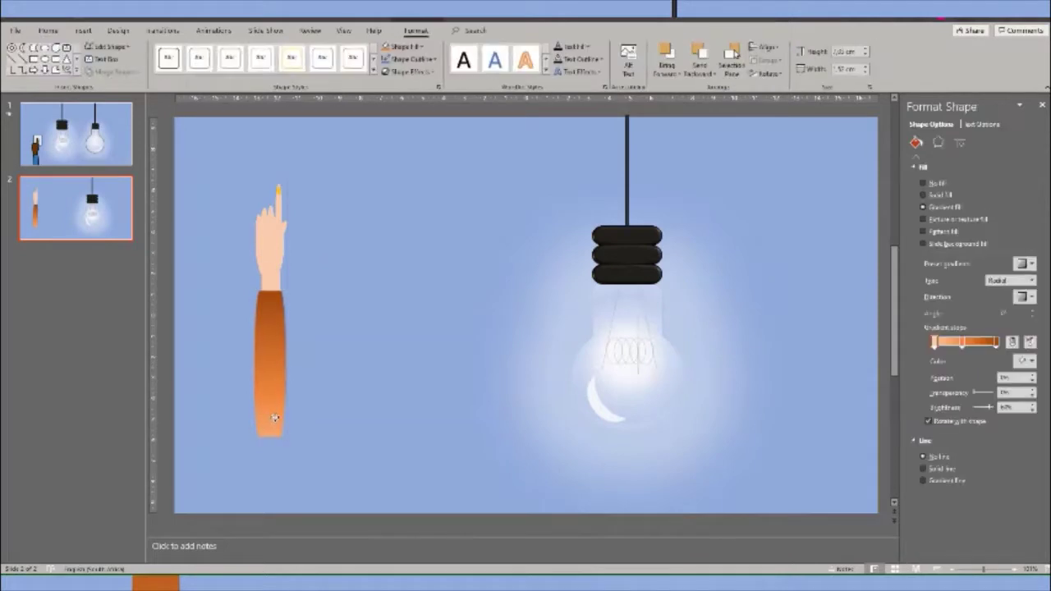
pyautogui.click(375, 476)
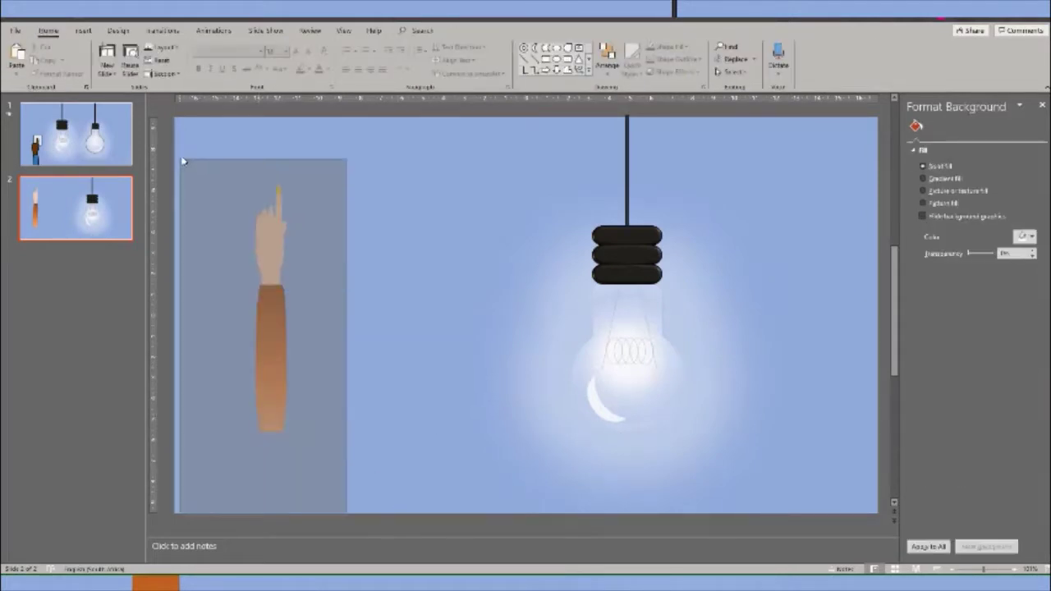
pyautogui.moveTo(255, 328); pyautogui.dragTo(181, 156)
pyautogui.click(349, 246)
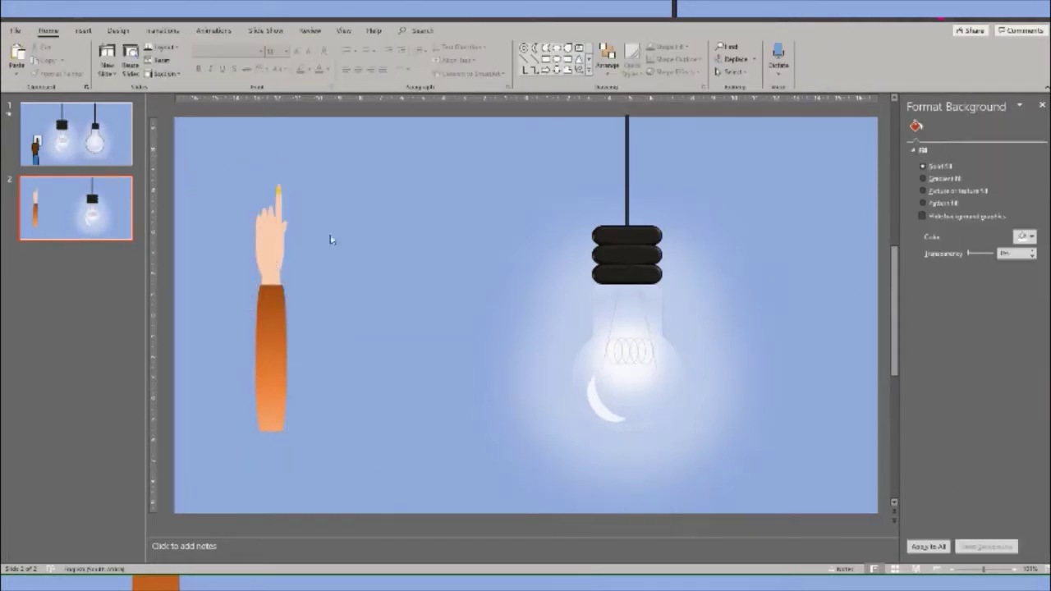
pyautogui.click(81, 31)
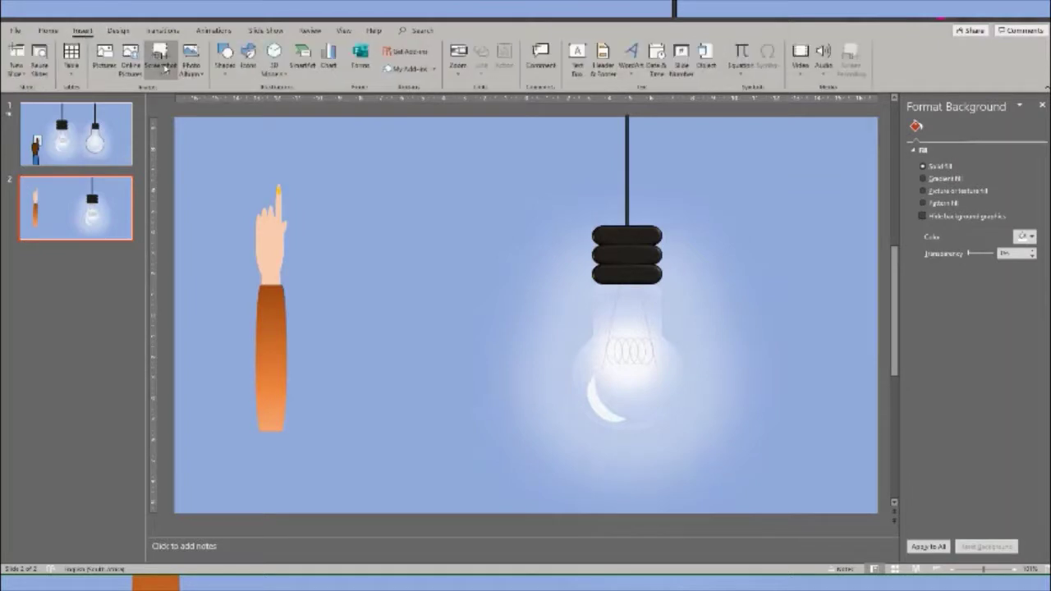
pyautogui.click(225, 60)
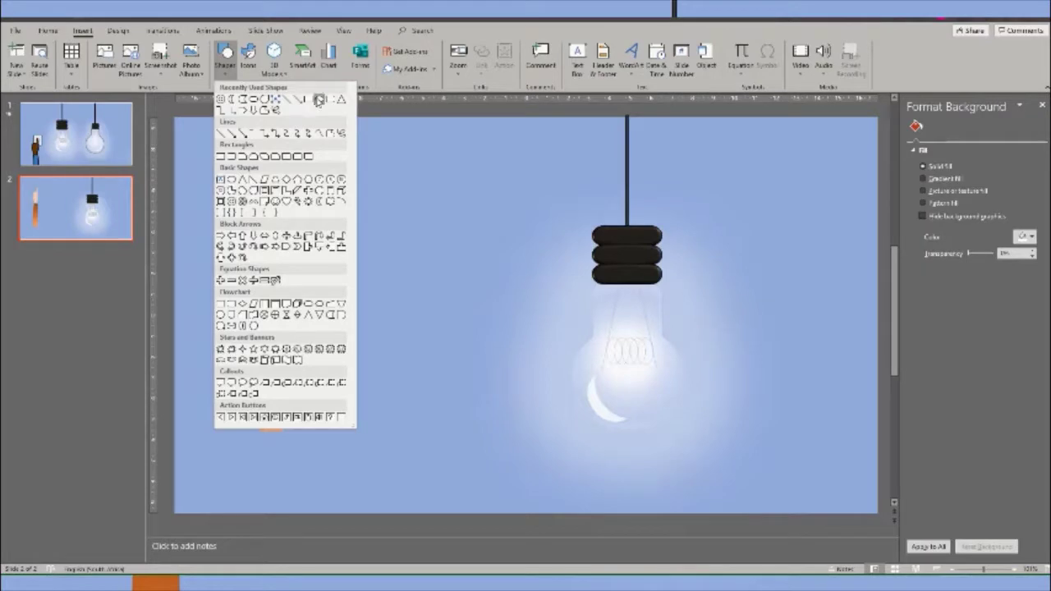
# Draw a rounded rectangle beside the raised hand, with a short line inside it.
pyautogui.click(318, 100)
pyautogui.moveTo(351, 171); pyautogui.dragTo(420, 257)
pyautogui.click(82, 30)
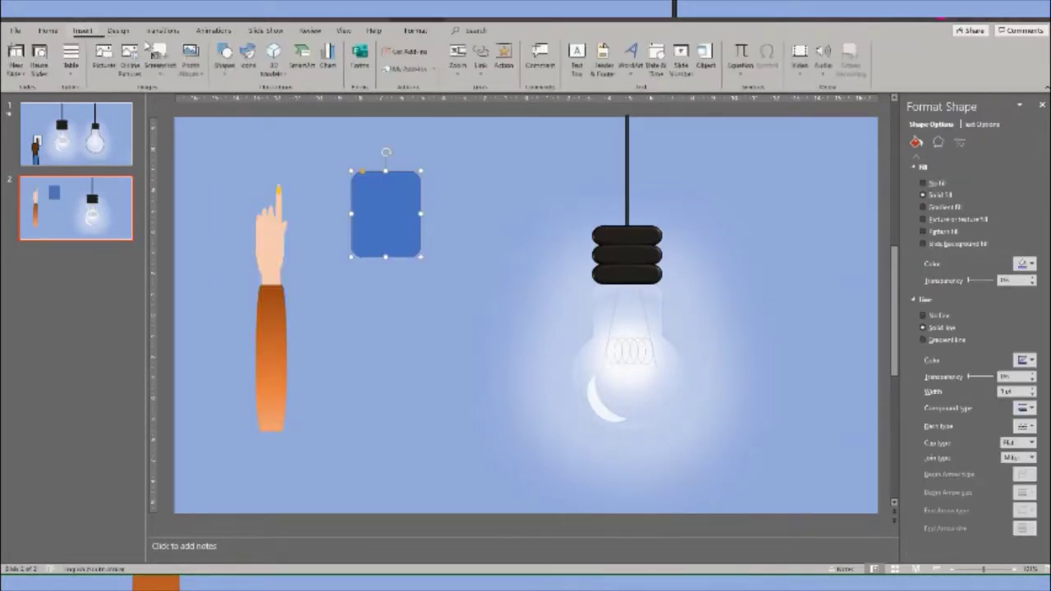
pyautogui.click(224, 59)
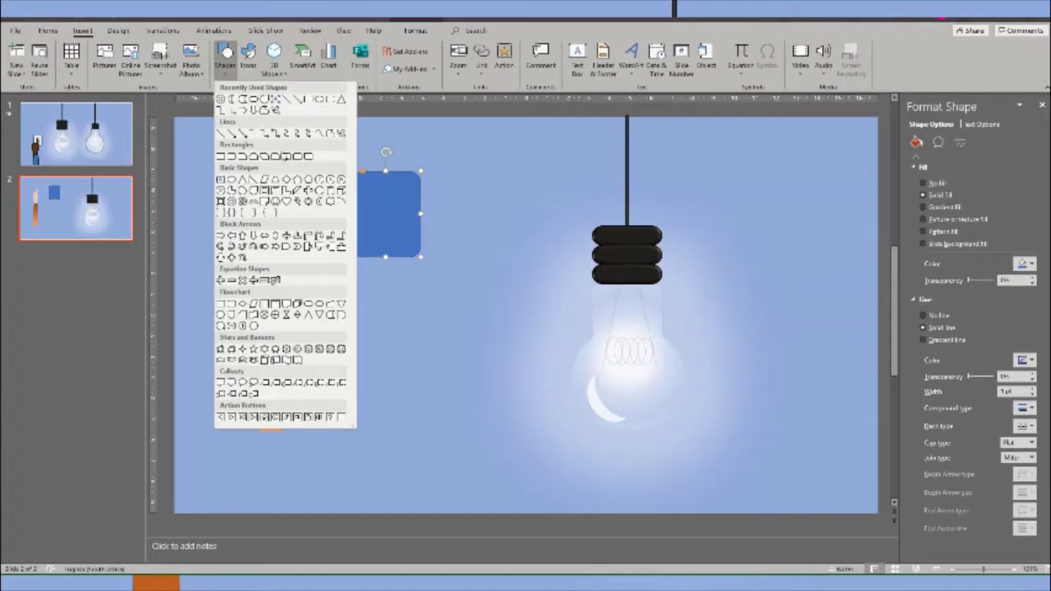
pyautogui.click(317, 103)
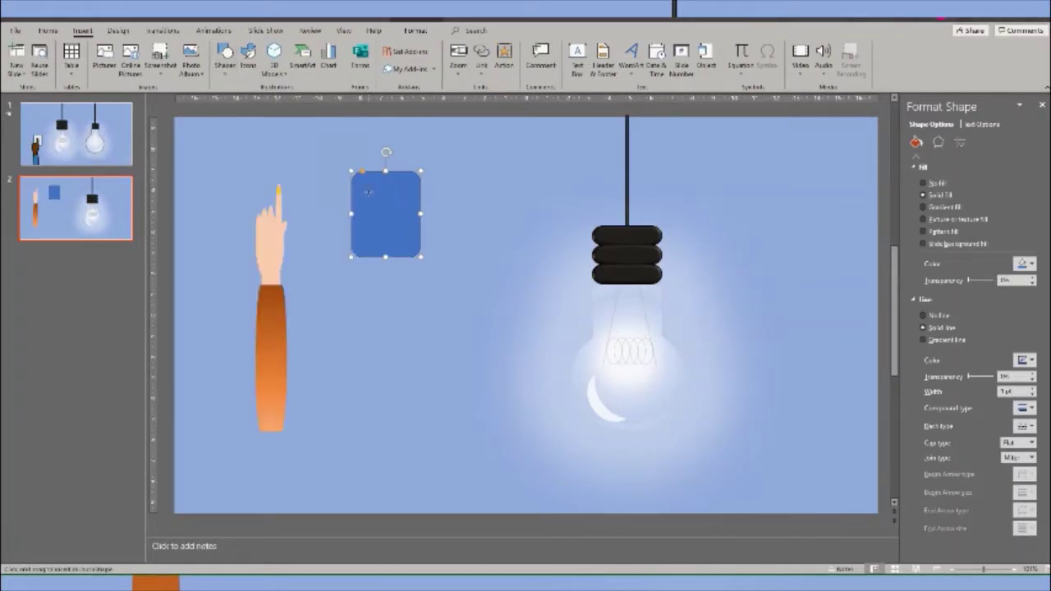
pyautogui.moveTo(400, 221)
pyautogui.mouseDown()
pyautogui.moveTo(367, 194)
pyautogui.moveTo(401, 197)
pyautogui.moveTo(402, 211)
pyautogui.mouseUp()
# Make the short line white and nudge it slightly left into place.
pyautogui.click(12, 59)
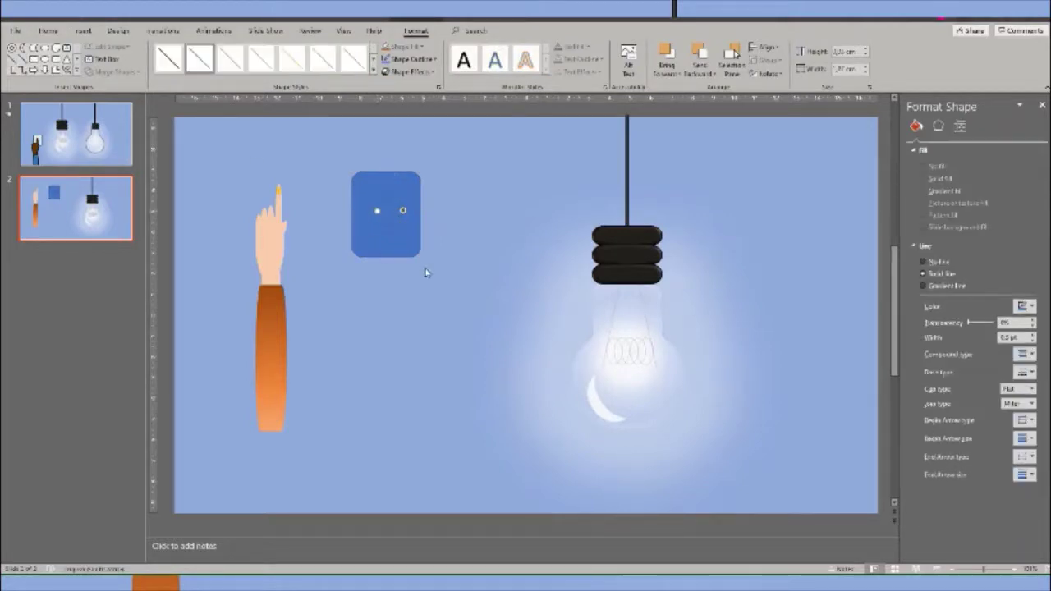
pyautogui.click(1028, 305)
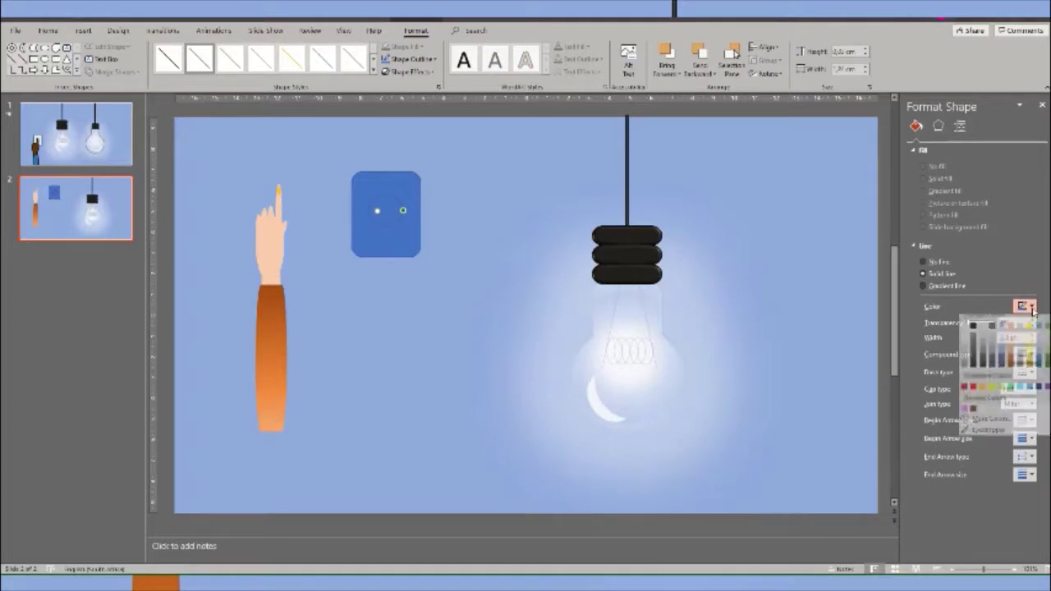
pyautogui.click(974, 332)
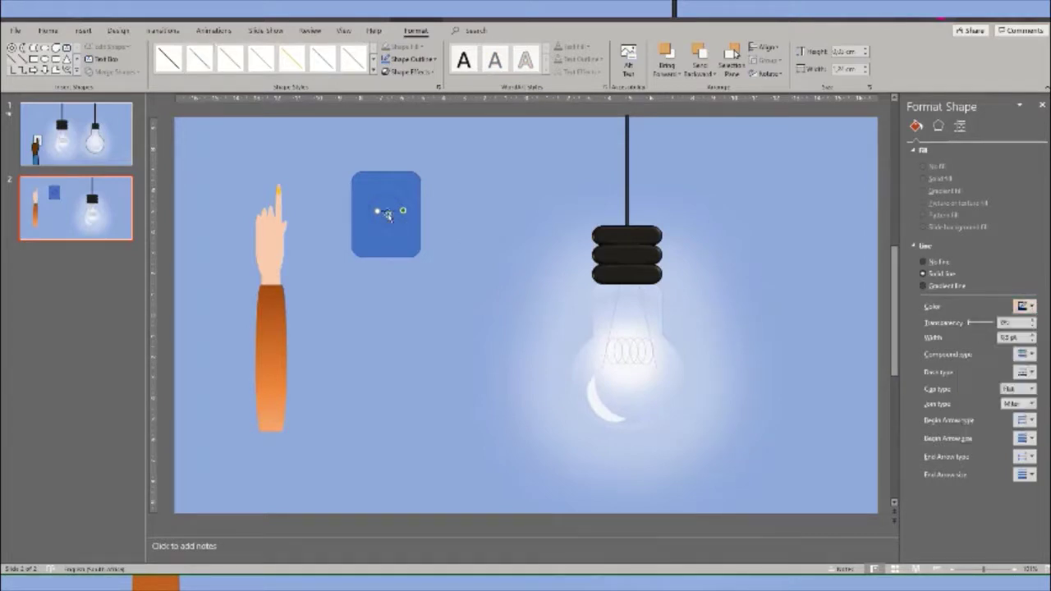
pyautogui.moveTo(391, 211); pyautogui.dragTo(388, 210)
# Fill the rectangle and its line white with a solid black outline.
pyautogui.moveTo(469, 322); pyautogui.dragTo(317, 134)
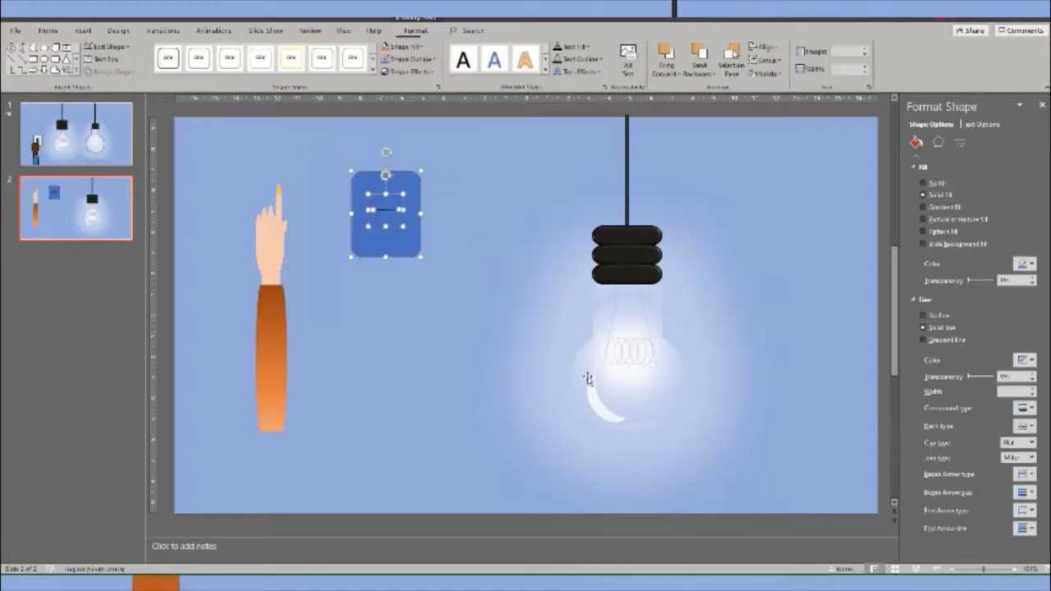
pyautogui.click(1025, 263)
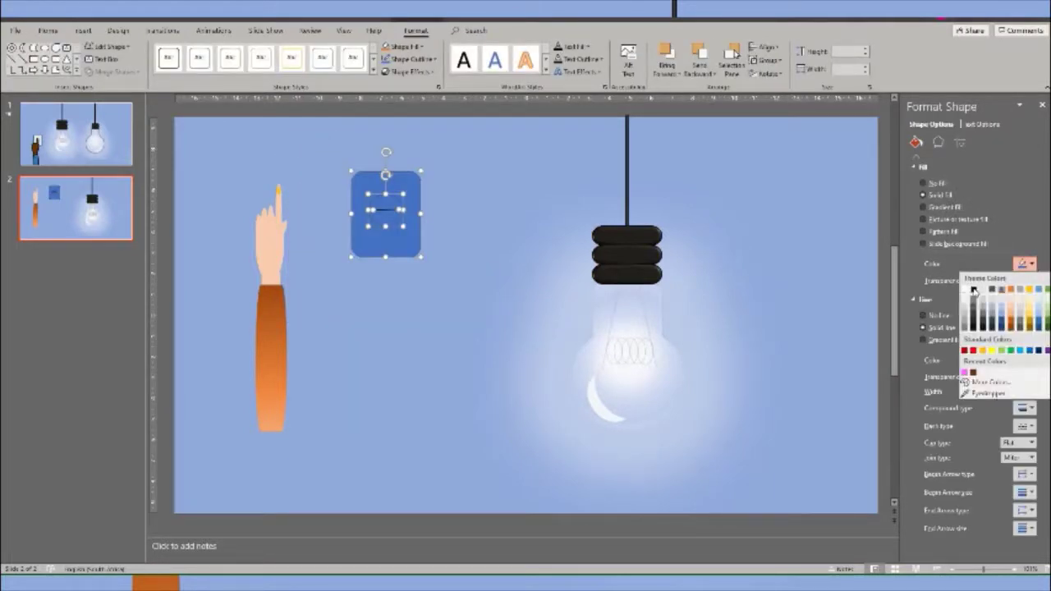
pyautogui.click(973, 289)
pyautogui.click(939, 317)
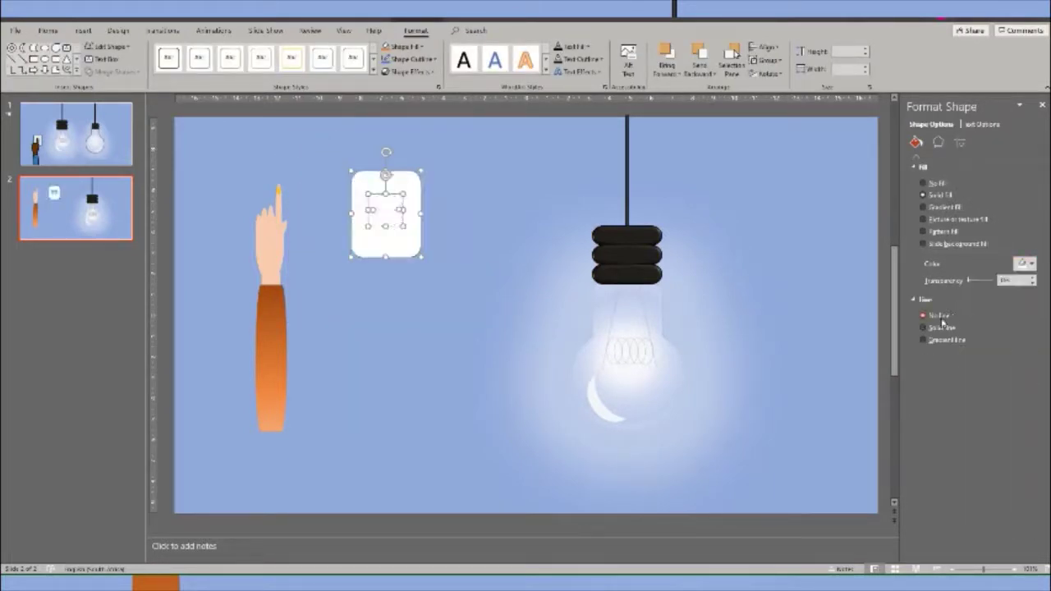
pyautogui.click(941, 327)
pyautogui.click(1024, 360)
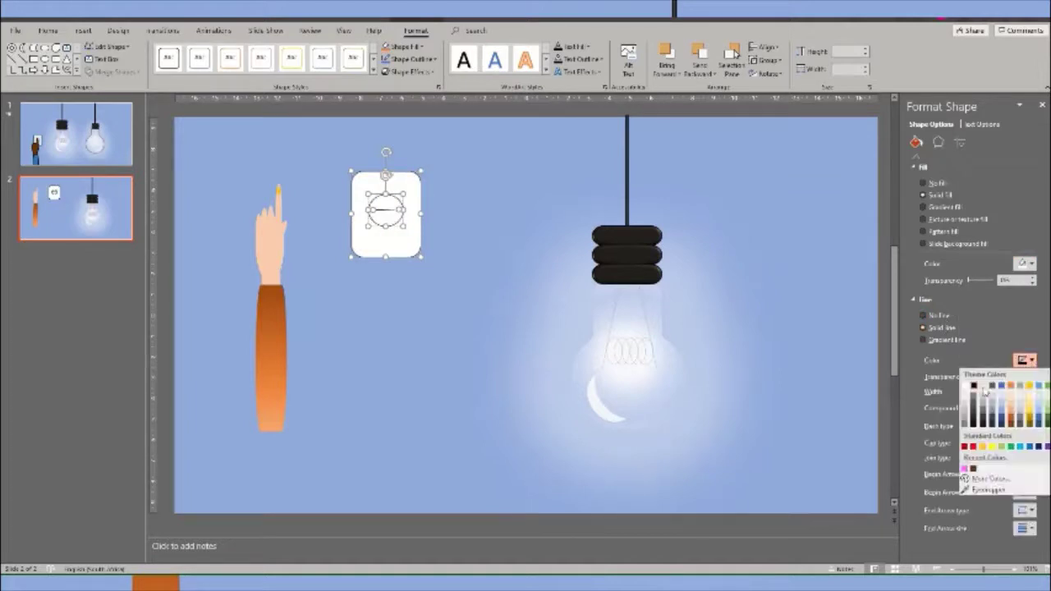
pyautogui.click(974, 388)
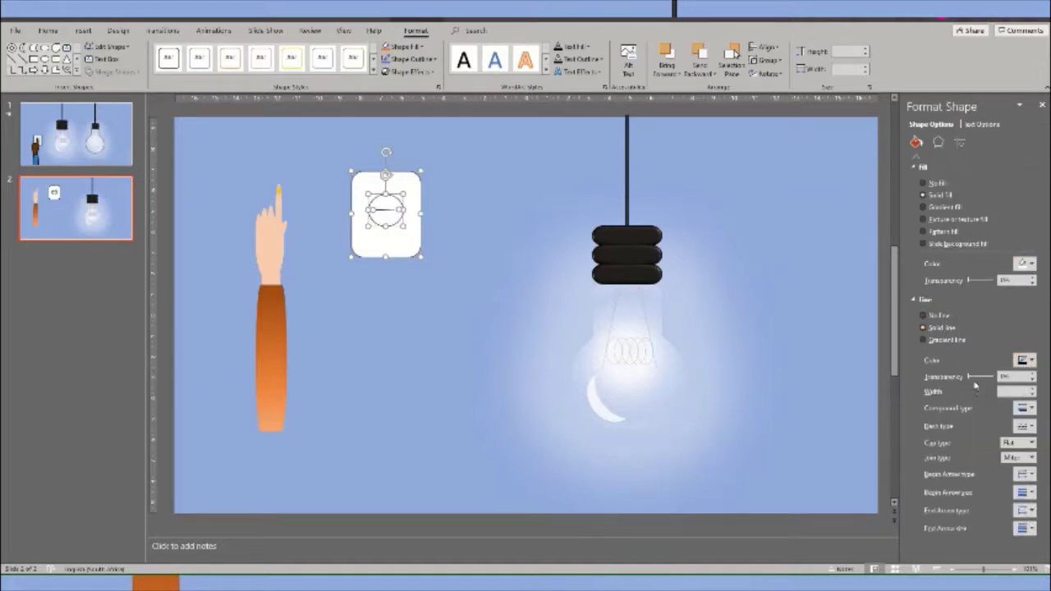
# Give the switch plate a lighter grey solid fill with partial transparency.
pyautogui.click(1026, 263)
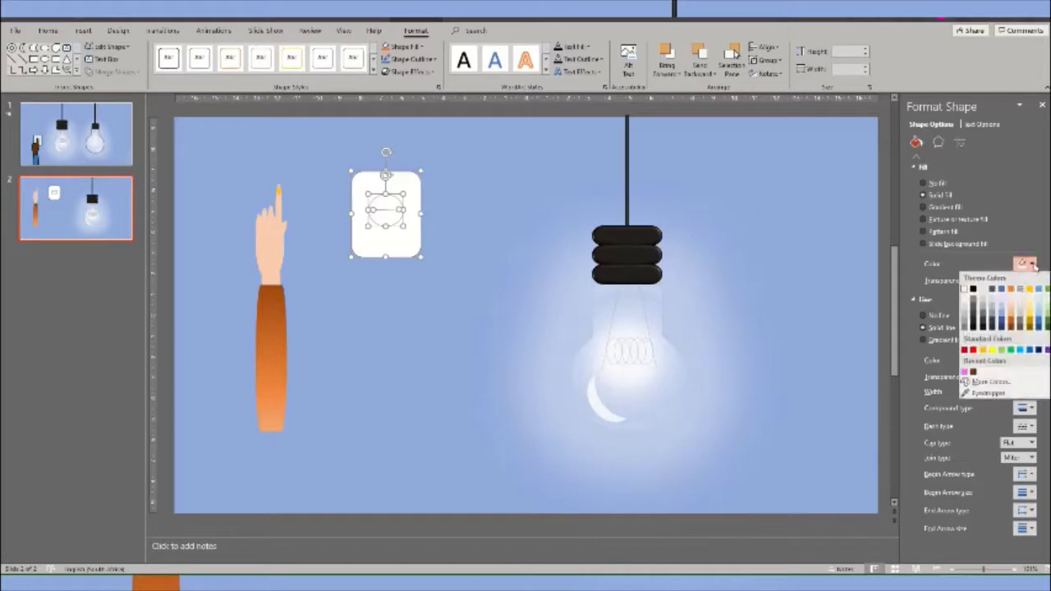
pyautogui.click(965, 316)
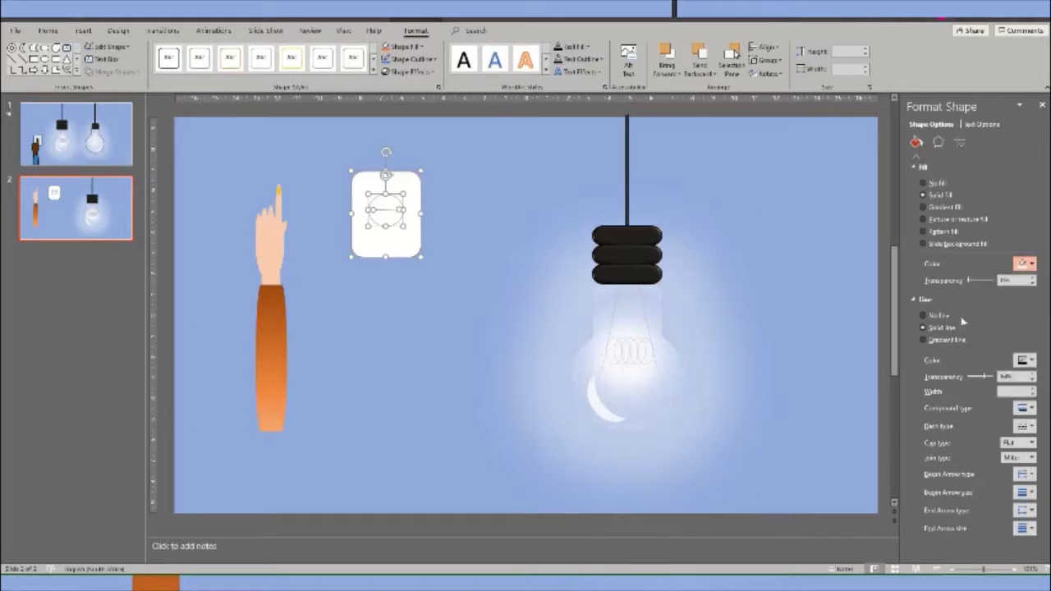
pyautogui.click(867, 351)
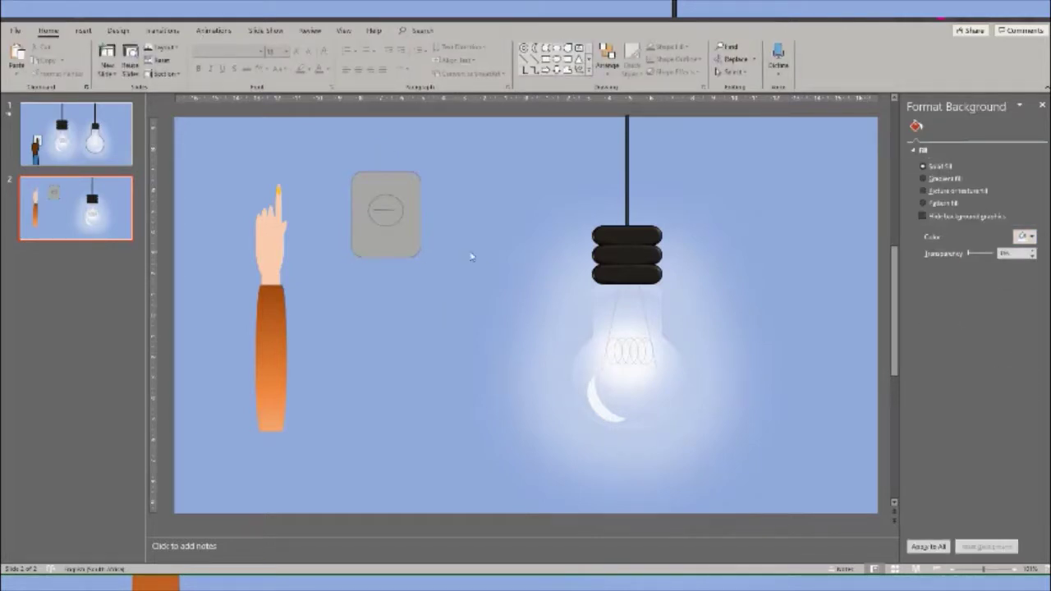
pyautogui.moveTo(469, 251); pyautogui.dragTo(310, 163)
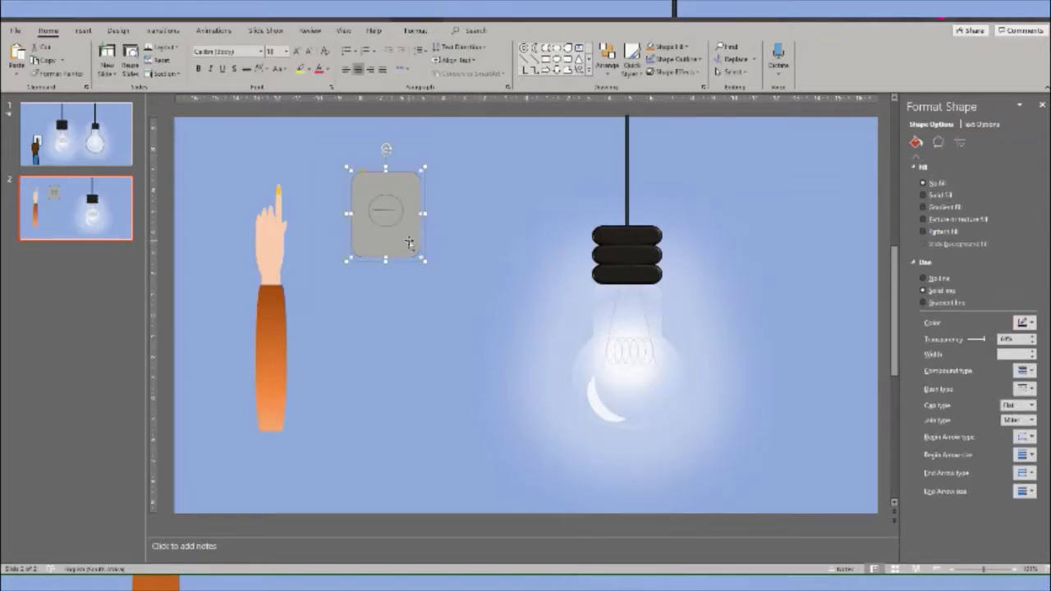
pyautogui.click(411, 241)
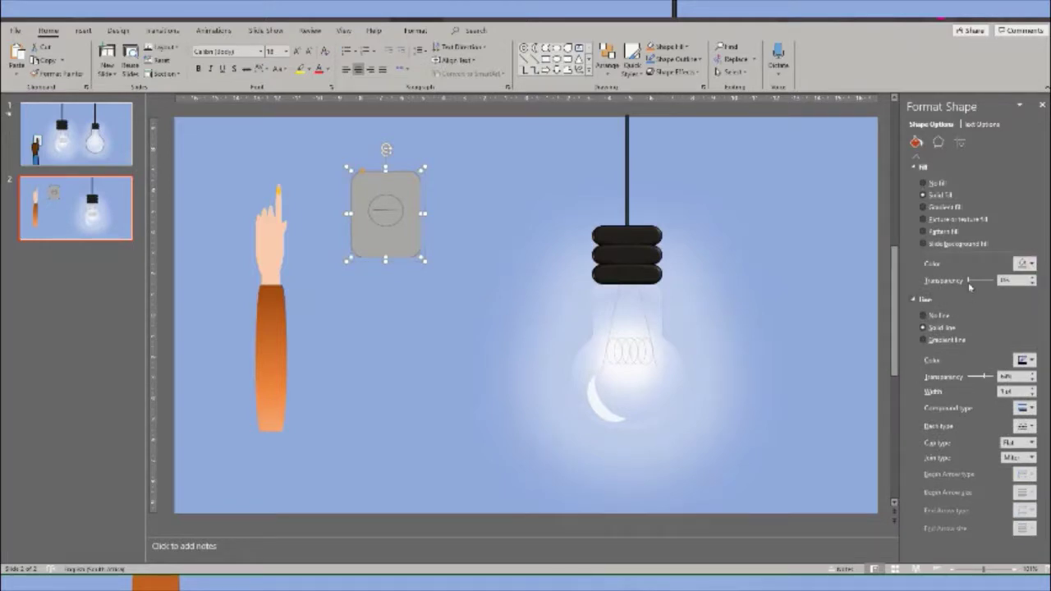
pyautogui.moveTo(967, 281); pyautogui.dragTo(978, 285)
pyautogui.click(1033, 263)
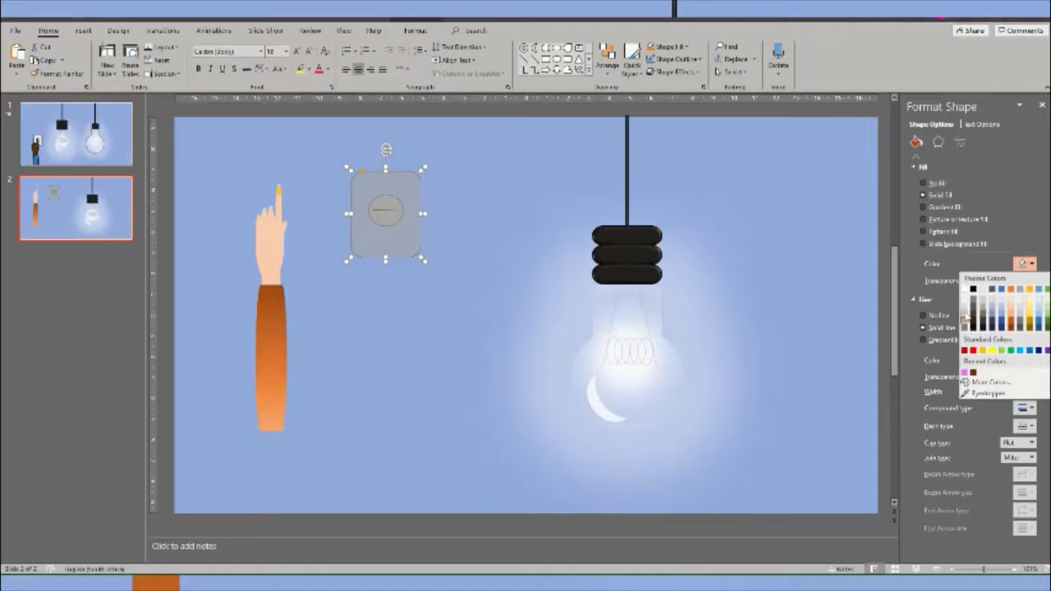
pyautogui.click(969, 316)
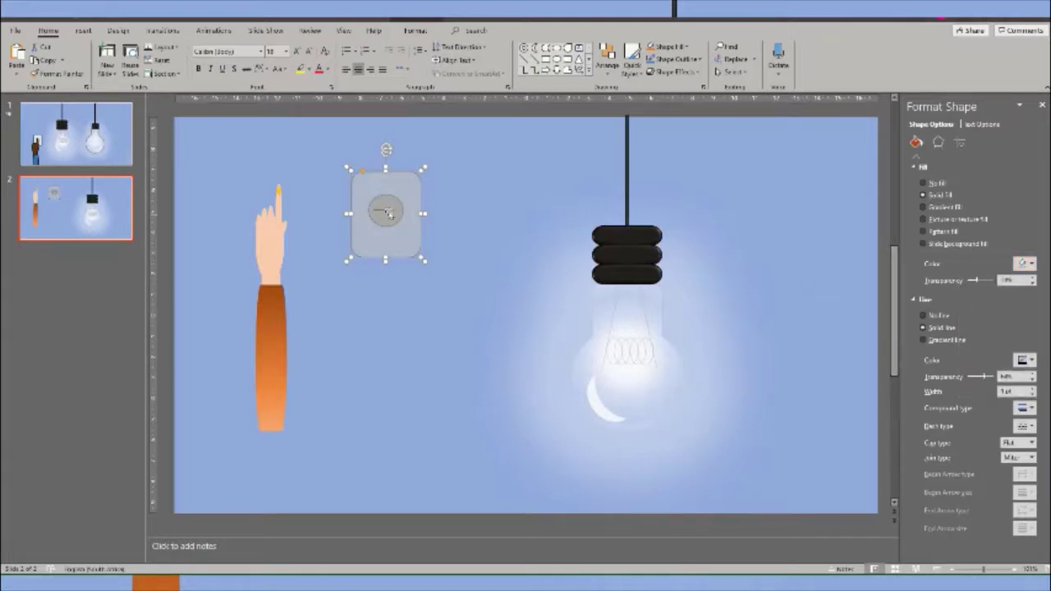
# Fill the round button inside the switch light grey.
pyautogui.click(383, 219)
pyautogui.click(1028, 263)
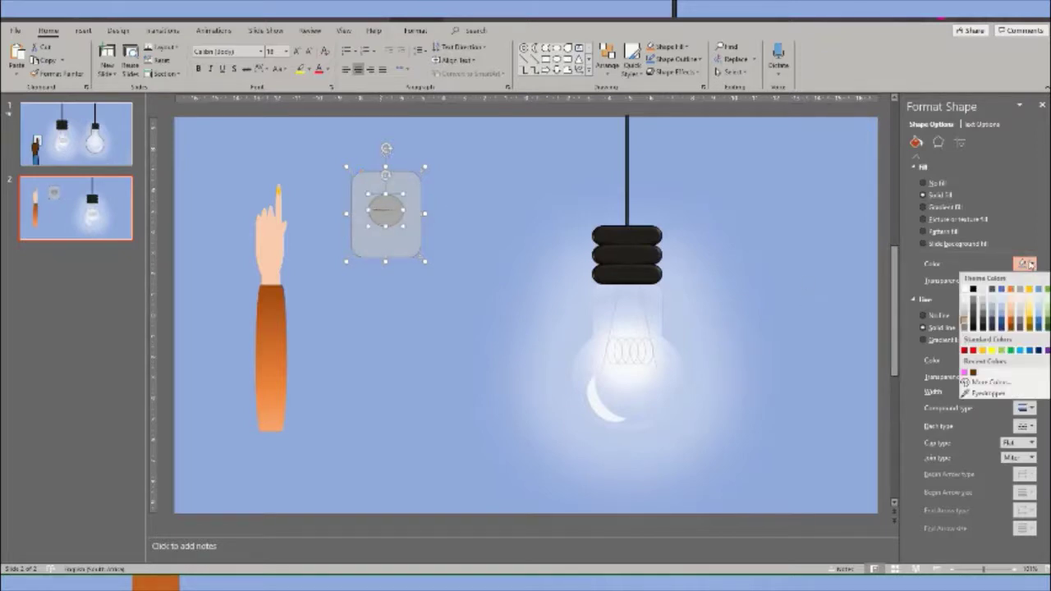
pyautogui.click(965, 313)
pyautogui.click(1028, 262)
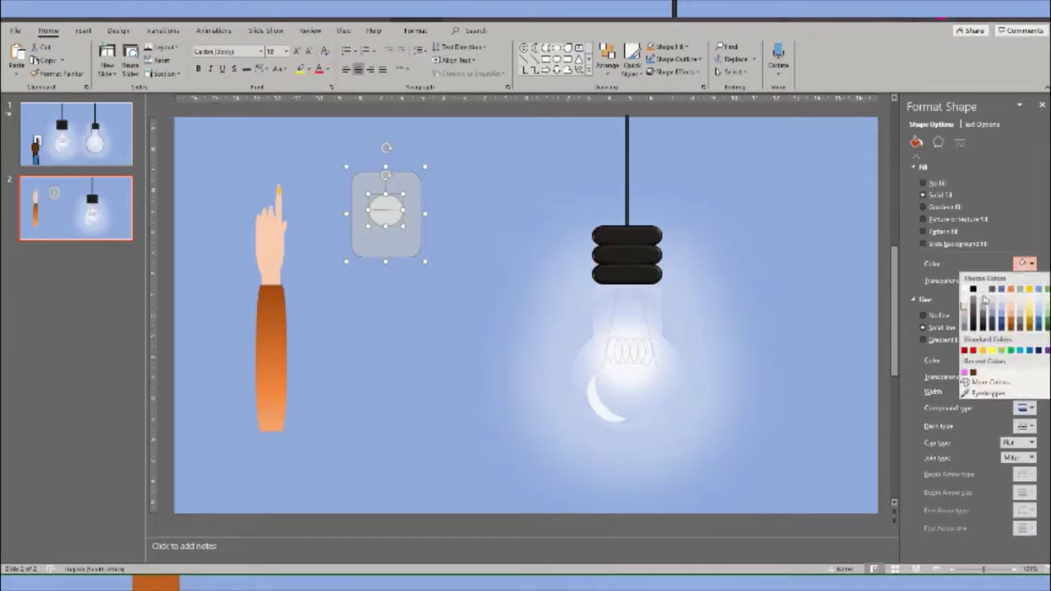
pyautogui.click(966, 319)
pyautogui.click(793, 333)
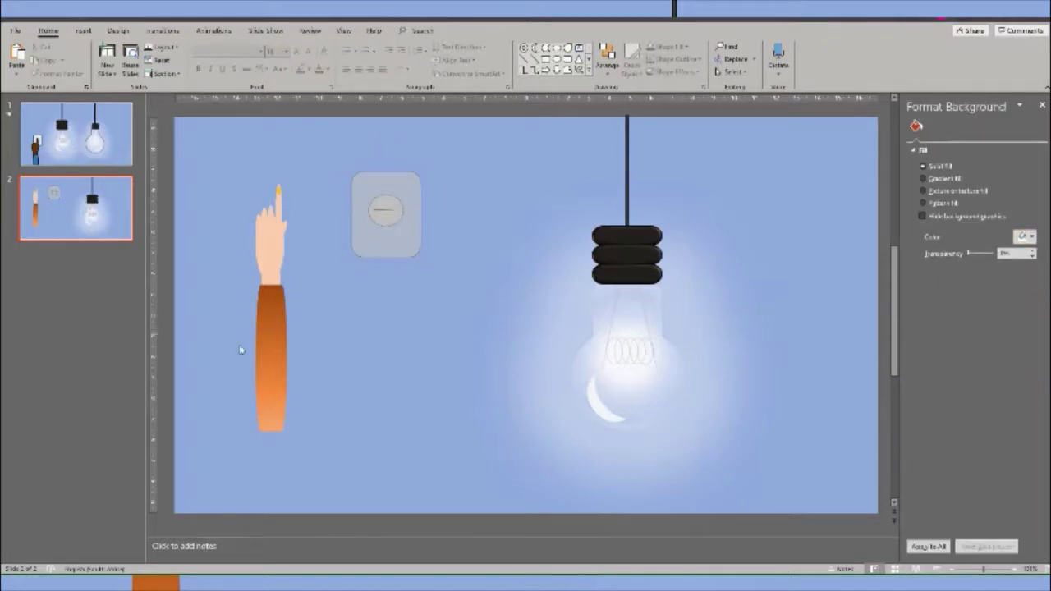
pyautogui.click(261, 358)
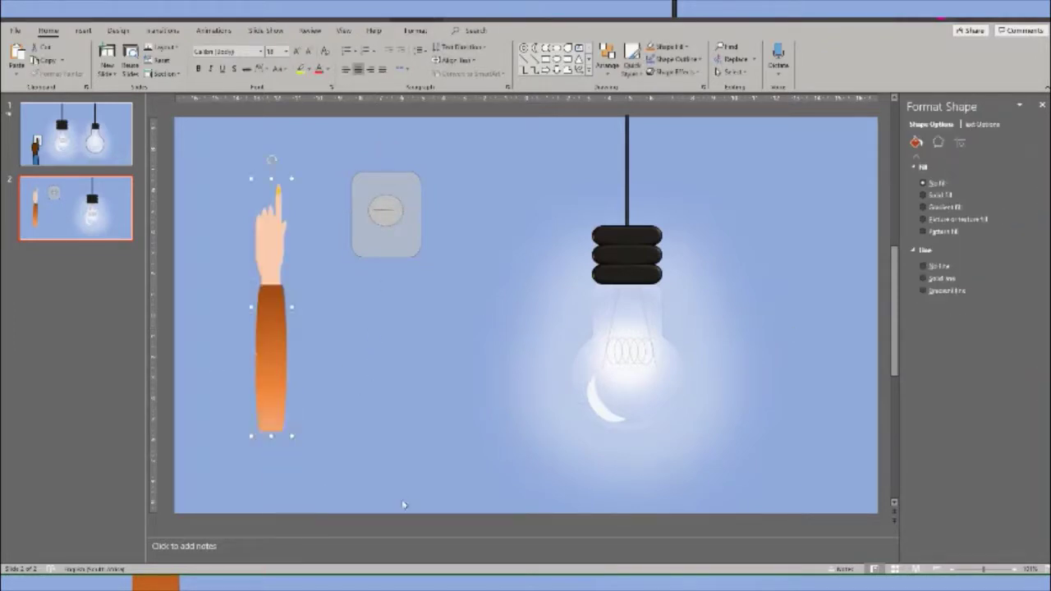
# Move the switch and arm into position and bring the hand in front of the switch.
pyautogui.moveTo(392, 236); pyautogui.dragTo(284, 391)
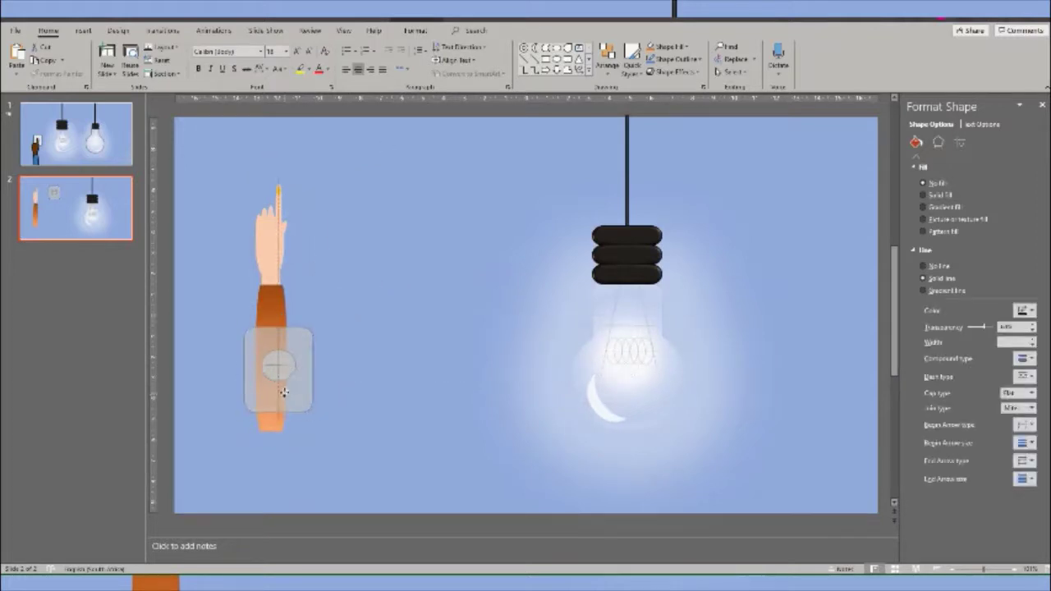
pyautogui.moveTo(264, 269); pyautogui.dragTo(271, 430)
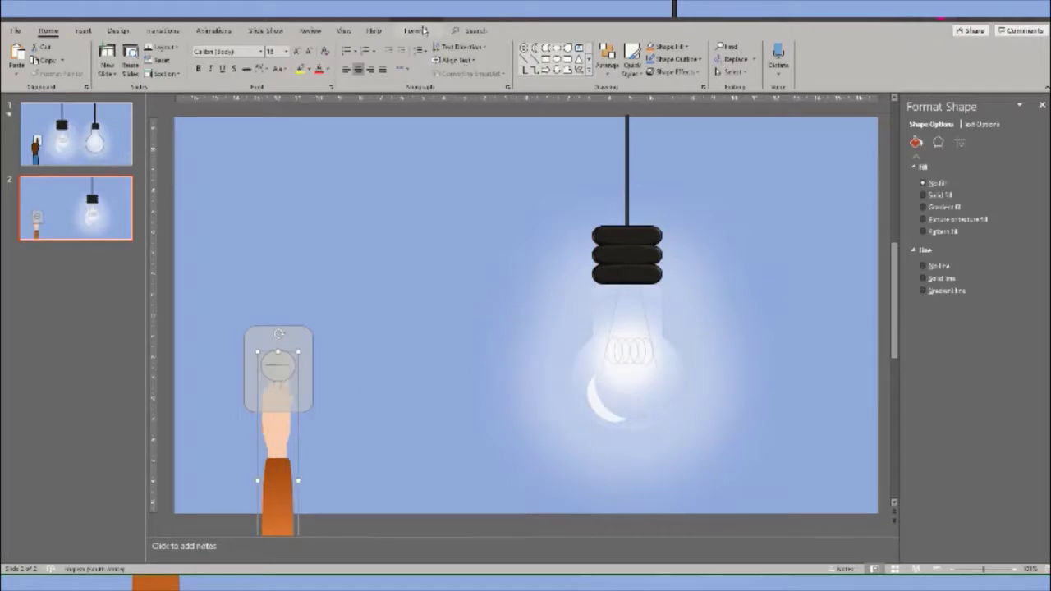
pyautogui.click(416, 30)
pyautogui.click(674, 73)
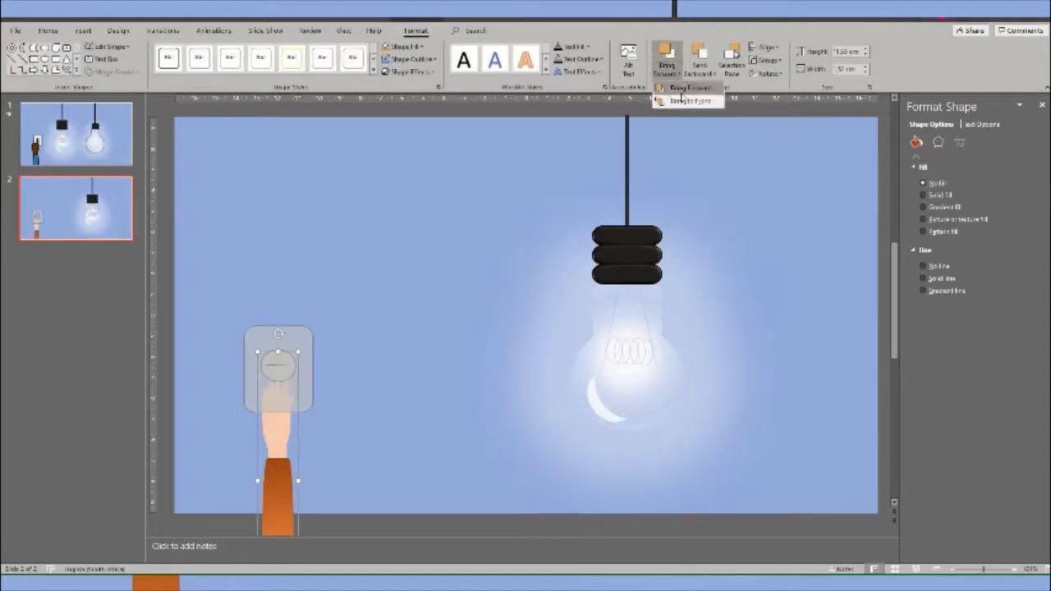
pyautogui.click(683, 100)
pyautogui.click(461, 218)
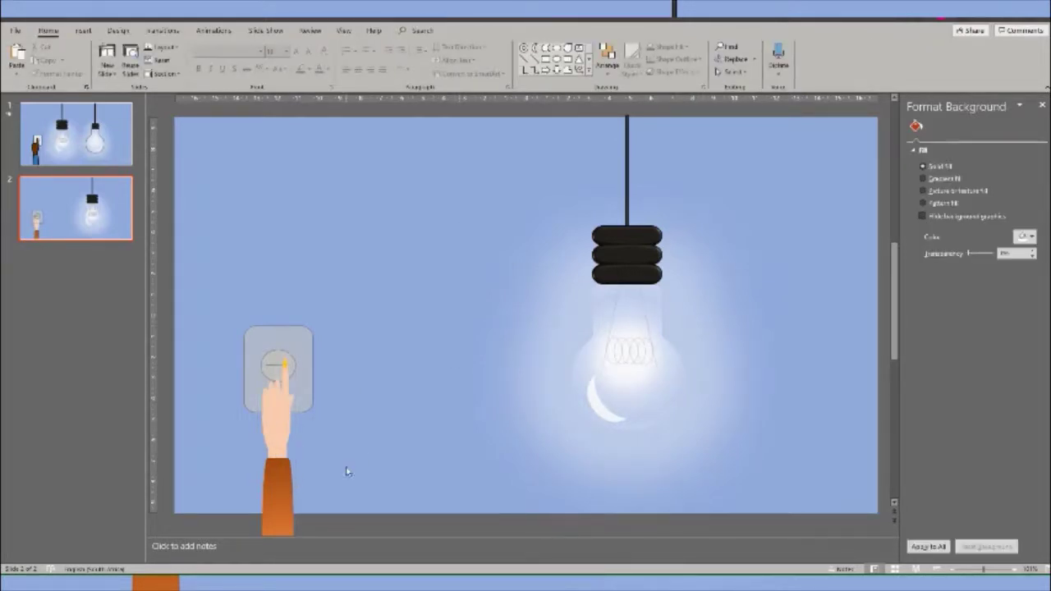
# Give the hand a solid orange-toned outline with increased transparency.
pyautogui.doubleClick(279, 493)
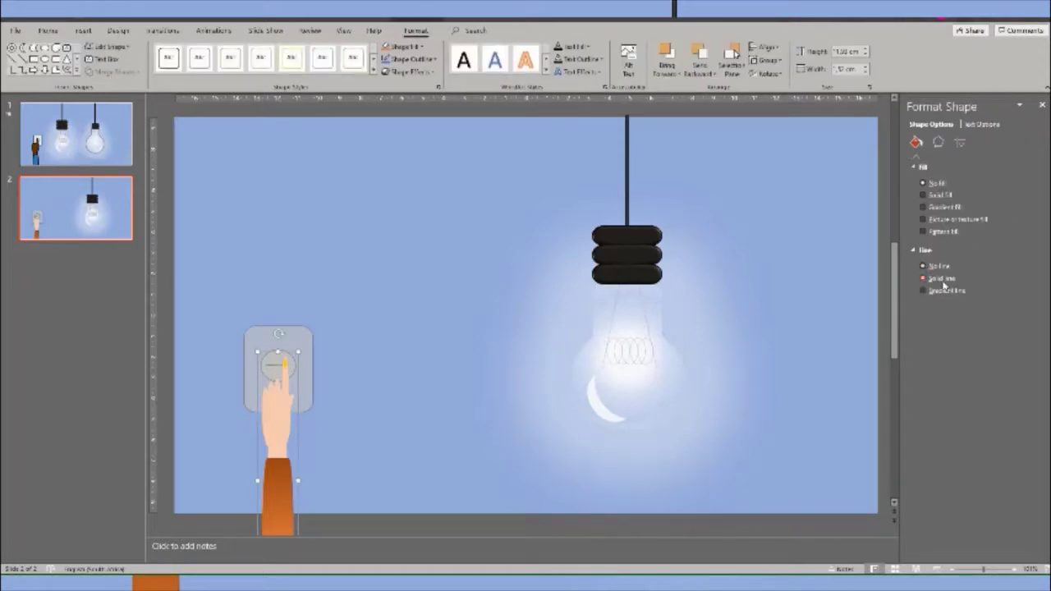
pyautogui.click(942, 279)
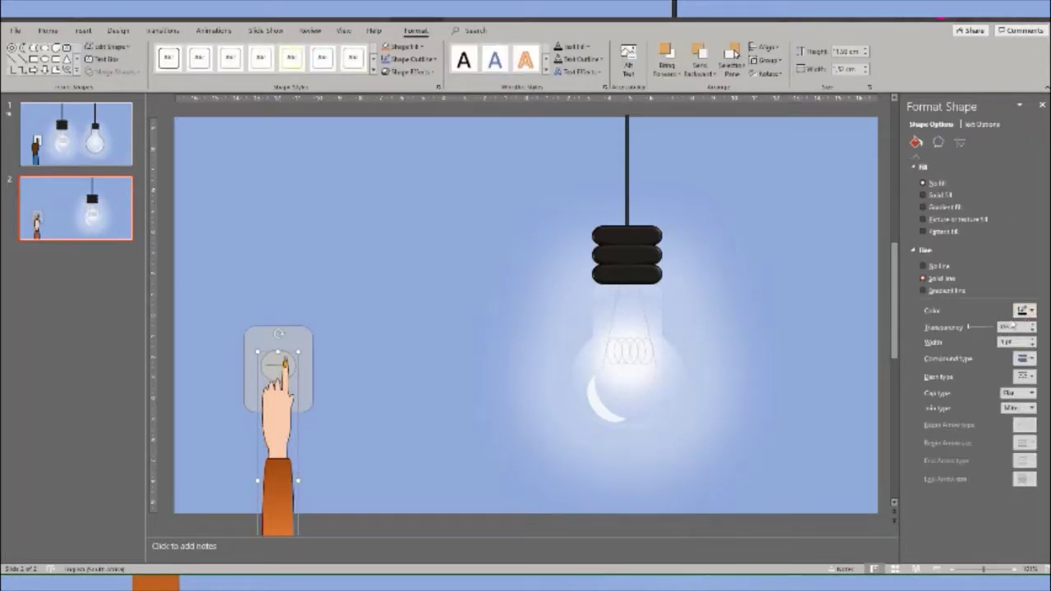
pyautogui.click(1022, 311)
pyautogui.click(1010, 380)
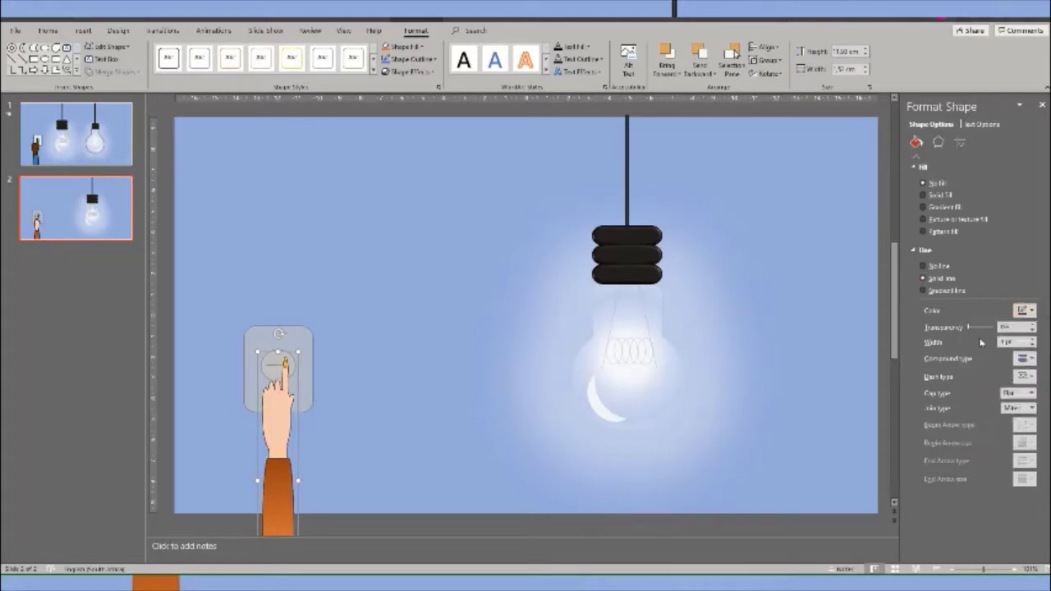
pyautogui.moveTo(968, 329); pyautogui.dragTo(981, 333)
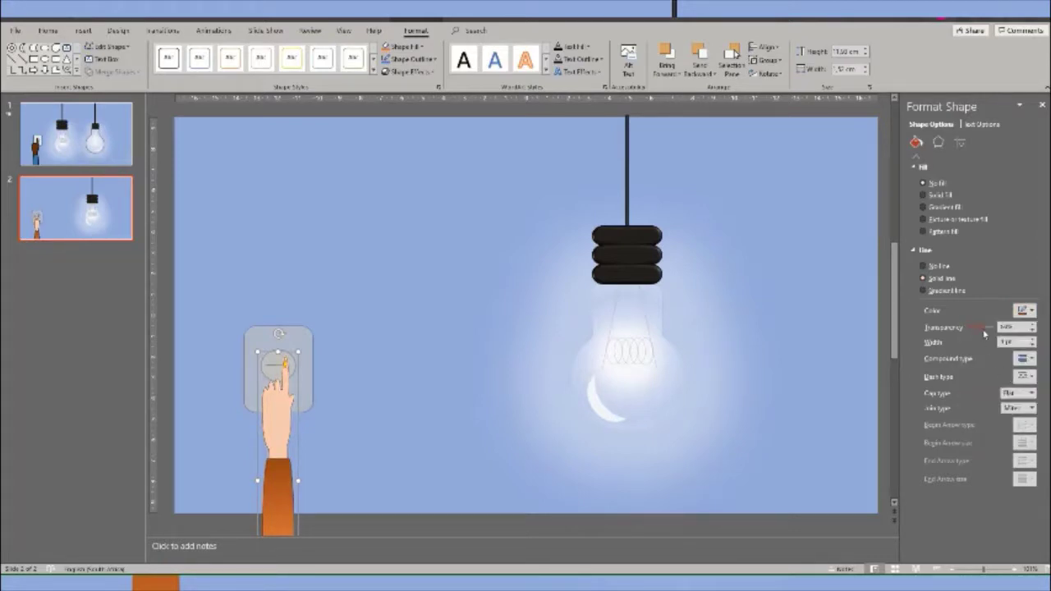
pyautogui.click(810, 358)
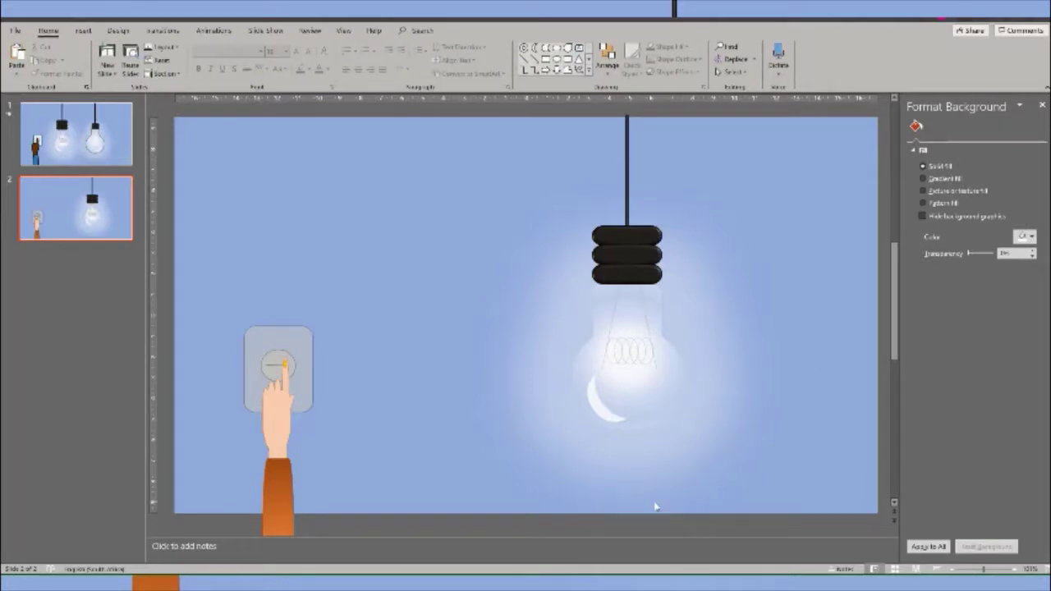
pyautogui.click(281, 484)
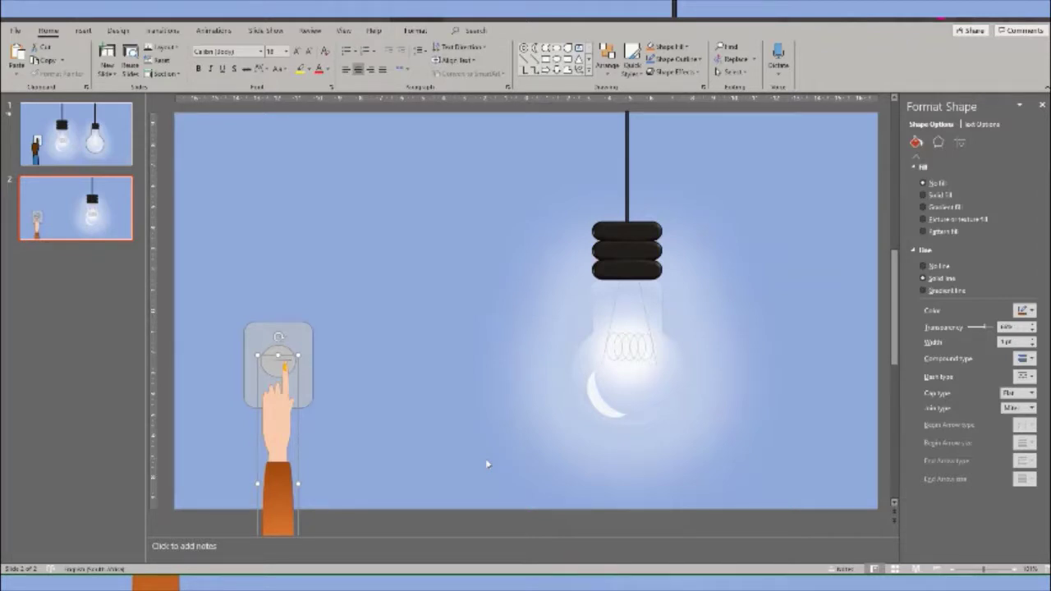
# Select the whole lit bulb and move it left, beside the unlit bulb.
pyautogui.click(593, 406)
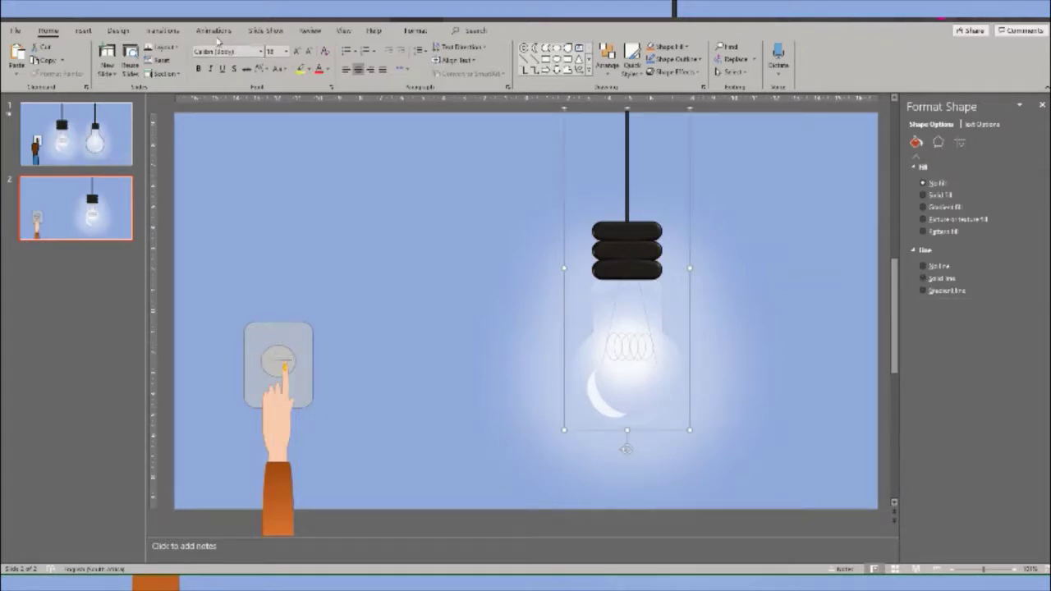
pyautogui.click(606, 351)
pyautogui.click(650, 384)
pyautogui.click(764, 326)
pyautogui.click(671, 365)
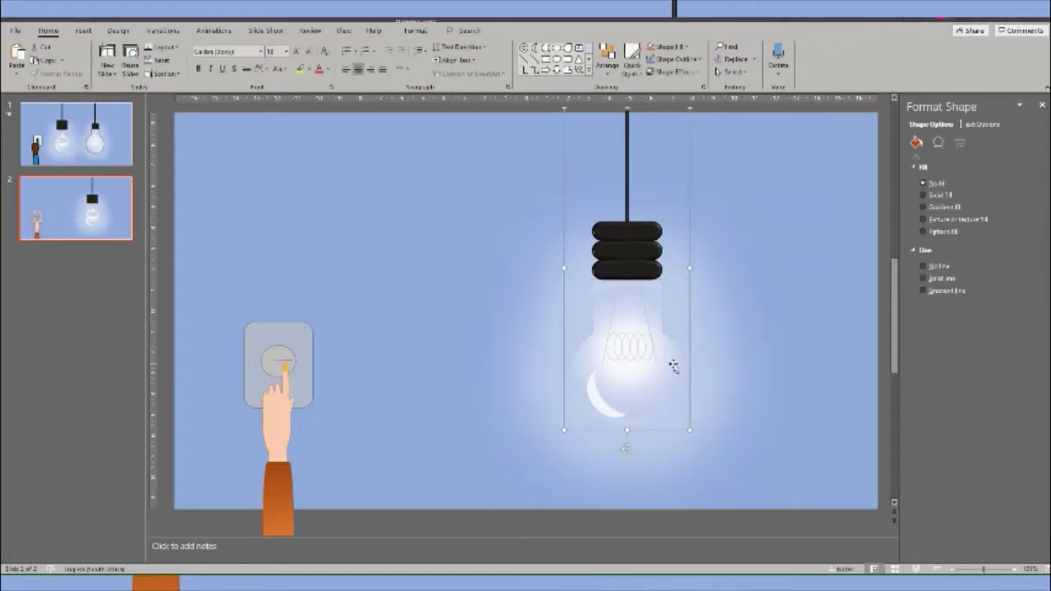
pyautogui.moveTo(672, 366)
pyautogui.mouseDown()
pyautogui.moveTo(445, 378)
pyautogui.moveTo(479, 380)
pyautogui.mouseUp()
pyautogui.click(465, 401)
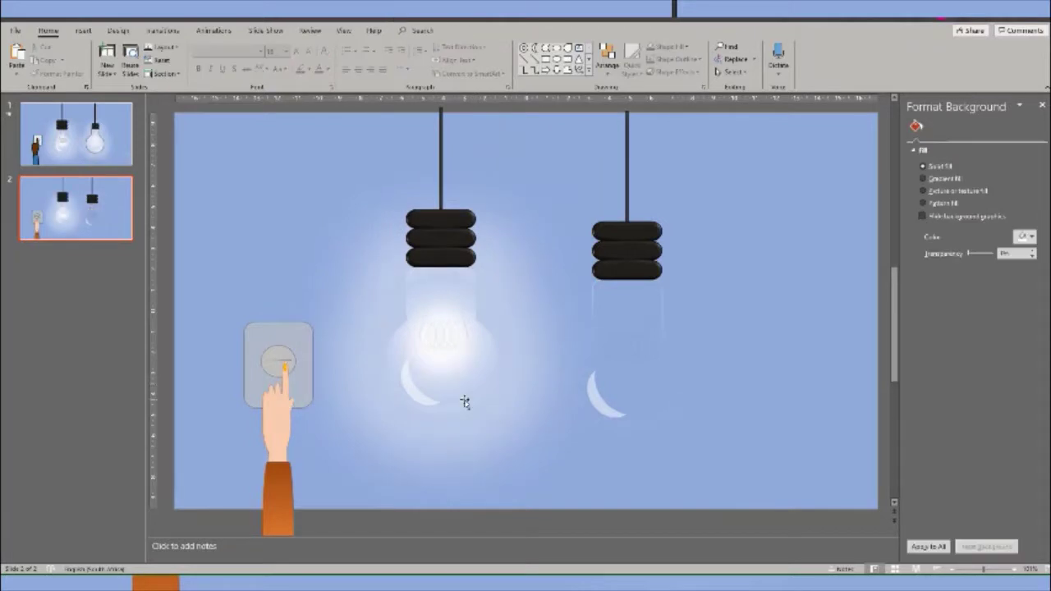
pyautogui.click(464, 400)
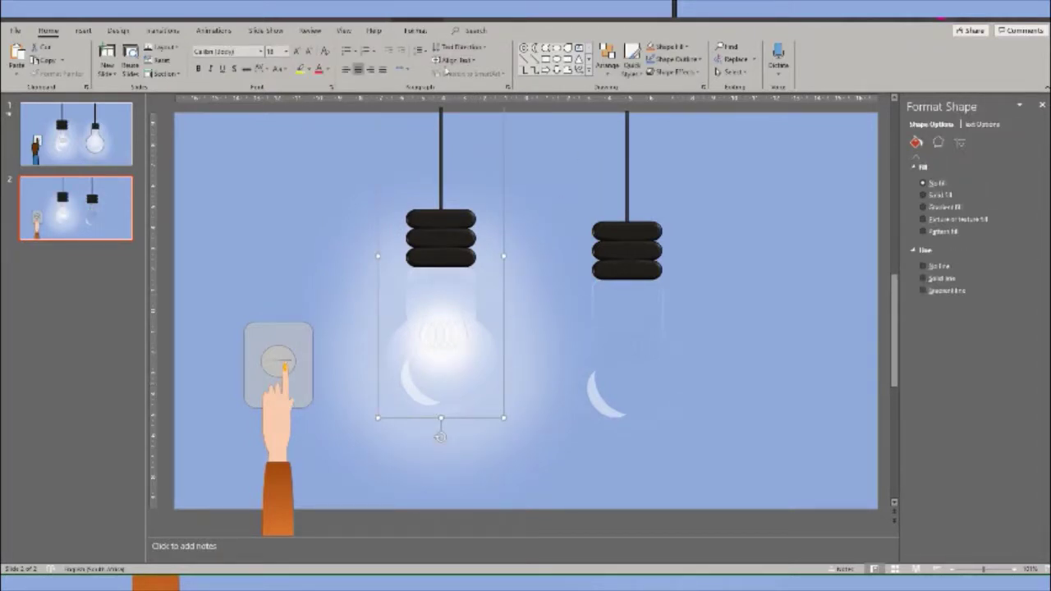
# Apply the Appear entrance animation to the lit bulb.
pyautogui.click(213, 30)
pyautogui.click(115, 64)
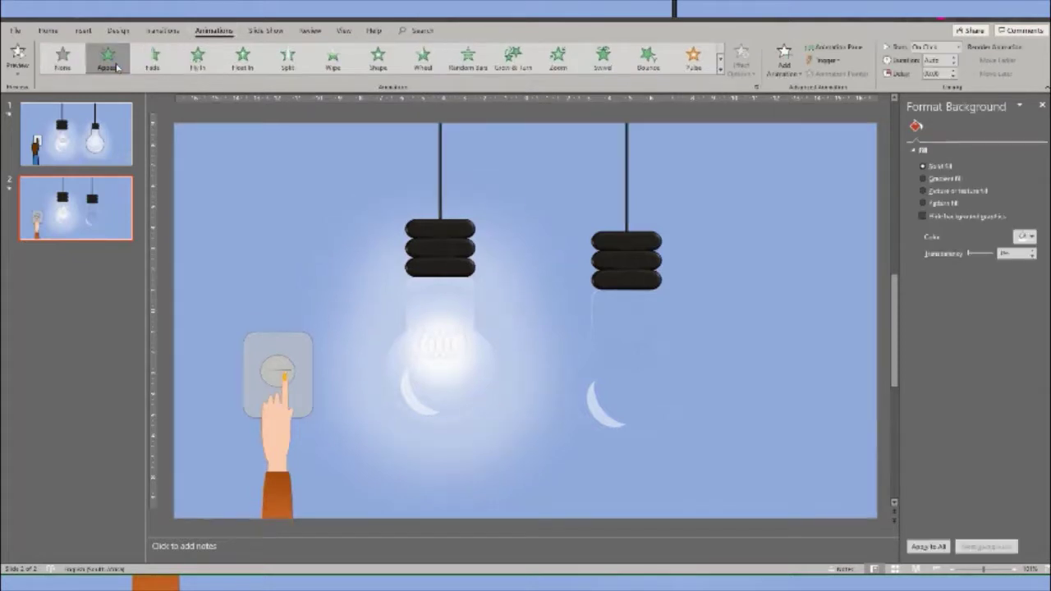
pyautogui.scroll(-1, 535, 359)
pyautogui.click(488, 399)
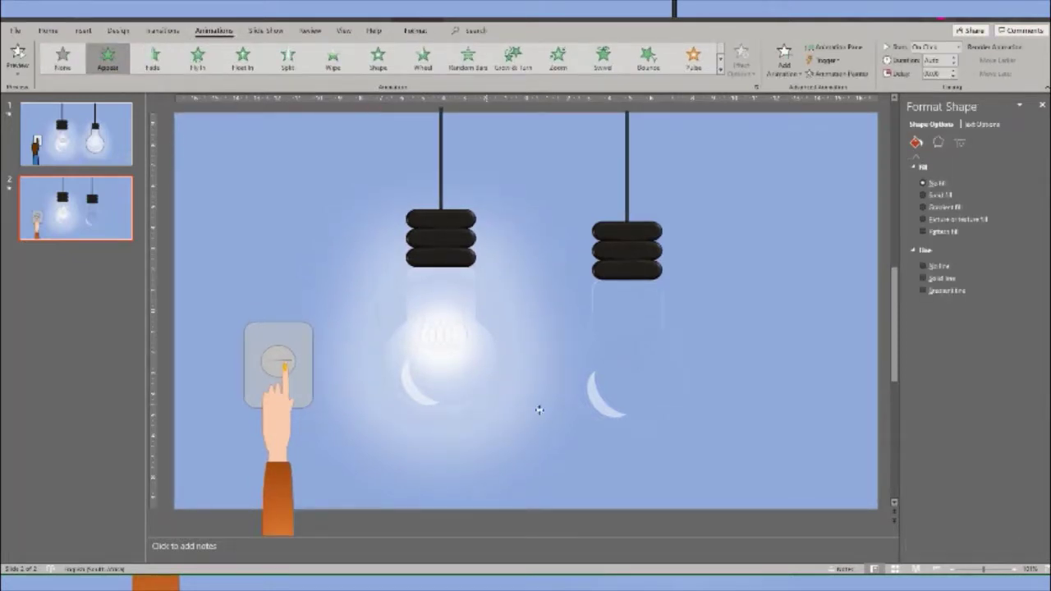
# Align the lit bulb exactly back over the unlit bulb.
pyautogui.moveTo(538, 410); pyautogui.dragTo(671, 406)
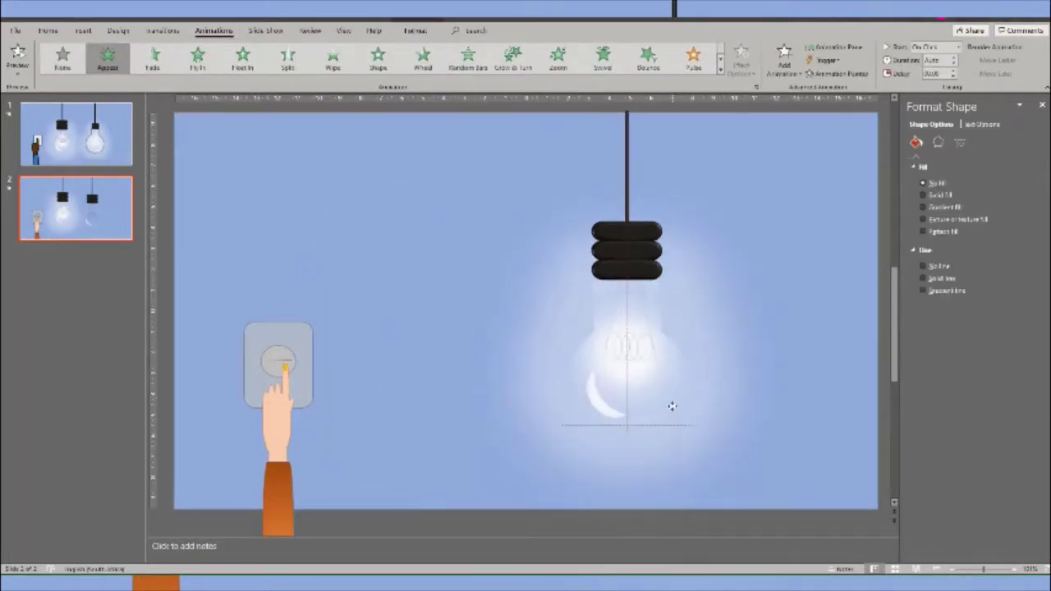
pyautogui.click(670, 405)
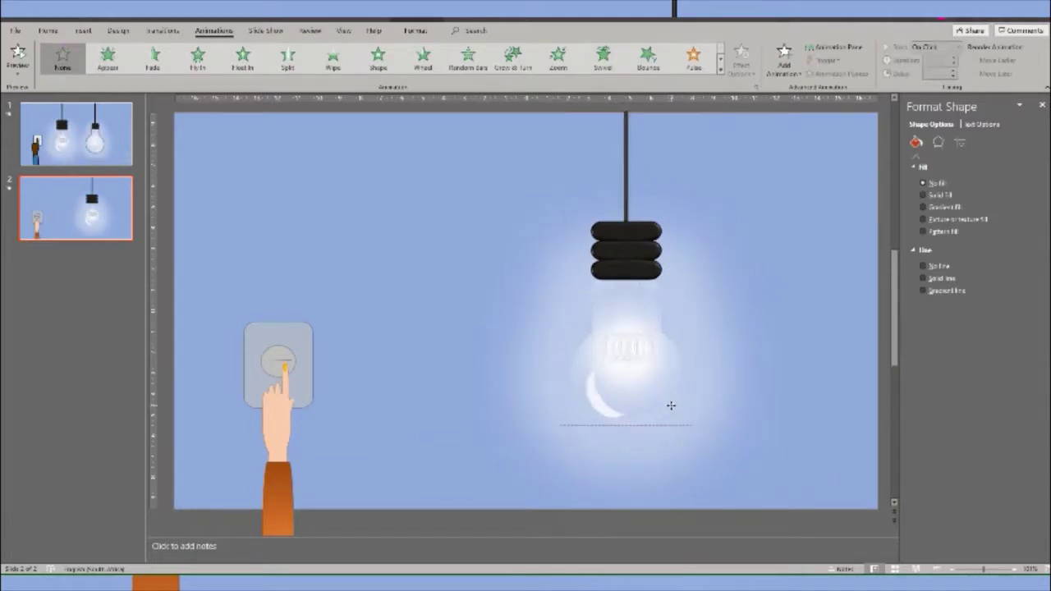
pyautogui.moveTo(671, 406); pyautogui.dragTo(652, 394)
pyautogui.click(786, 434)
pyautogui.click(651, 391)
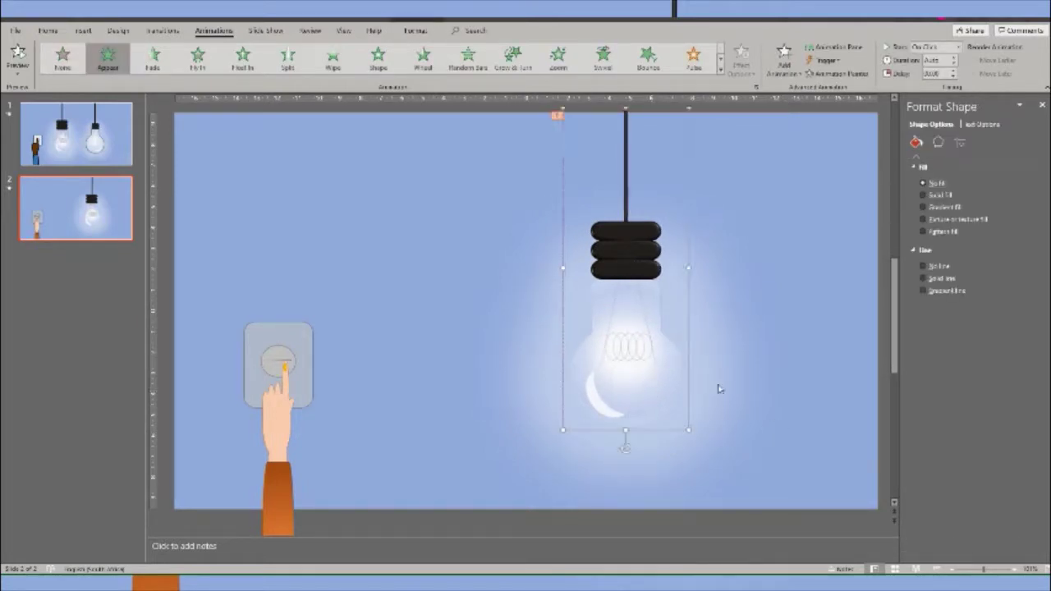
pyautogui.click(741, 392)
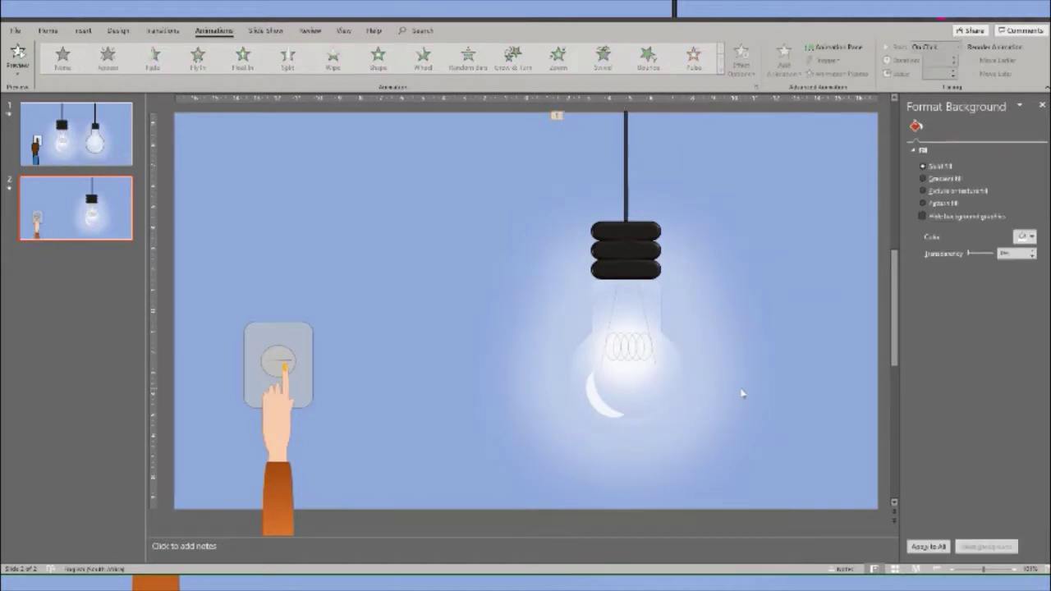
# Apply Fly In to the hand and switch group, then select the bulb's animation in the Animation Pane.
pyautogui.click(274, 442)
pyautogui.click(197, 58)
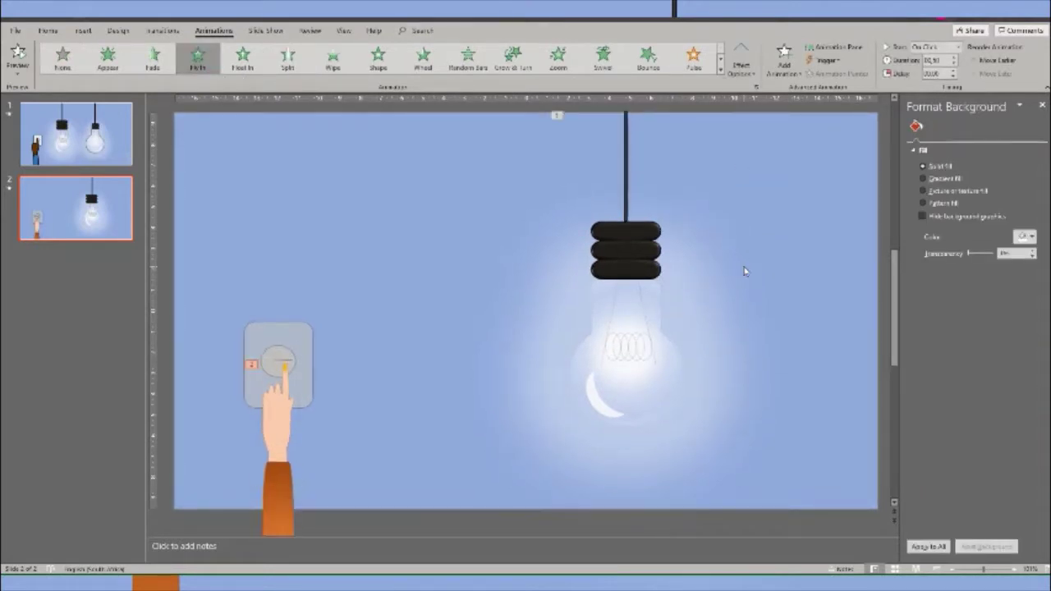
pyautogui.click(833, 46)
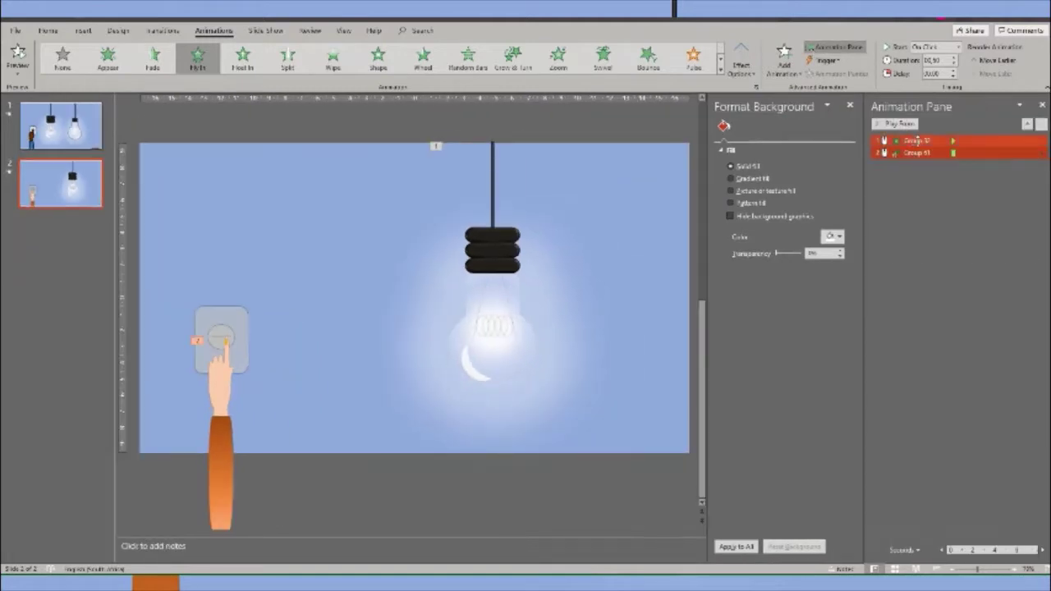
pyautogui.keyDown('ctrl'); pyautogui.click(918, 141); pyautogui.keyUp('ctrl')
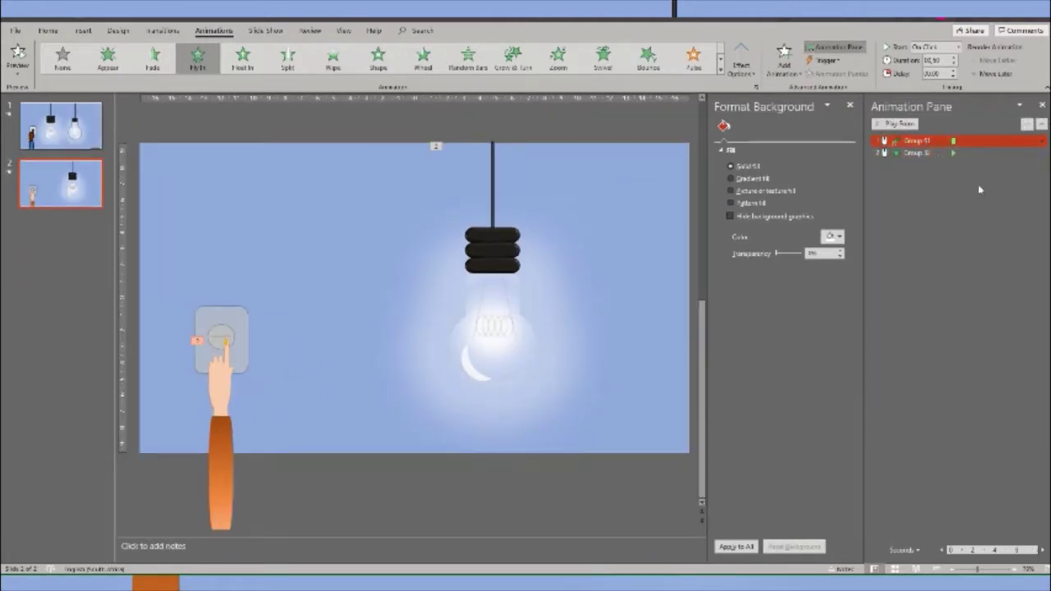
pyautogui.click(955, 153)
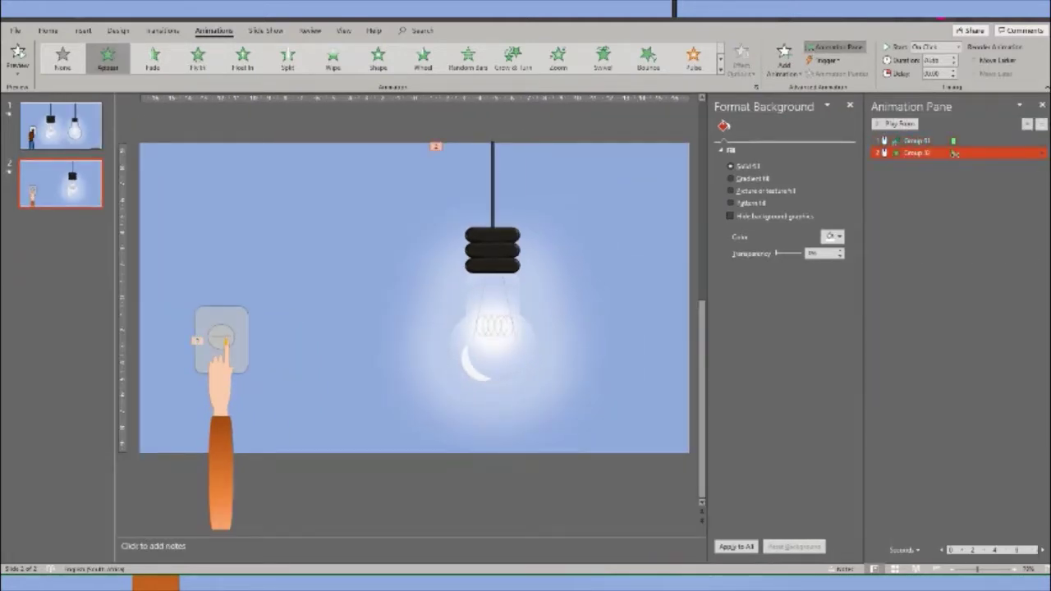
# Add a sound to the bulb's Appear animation through Effect Options.
pyautogui.click(1041, 153)
pyautogui.click(985, 204)
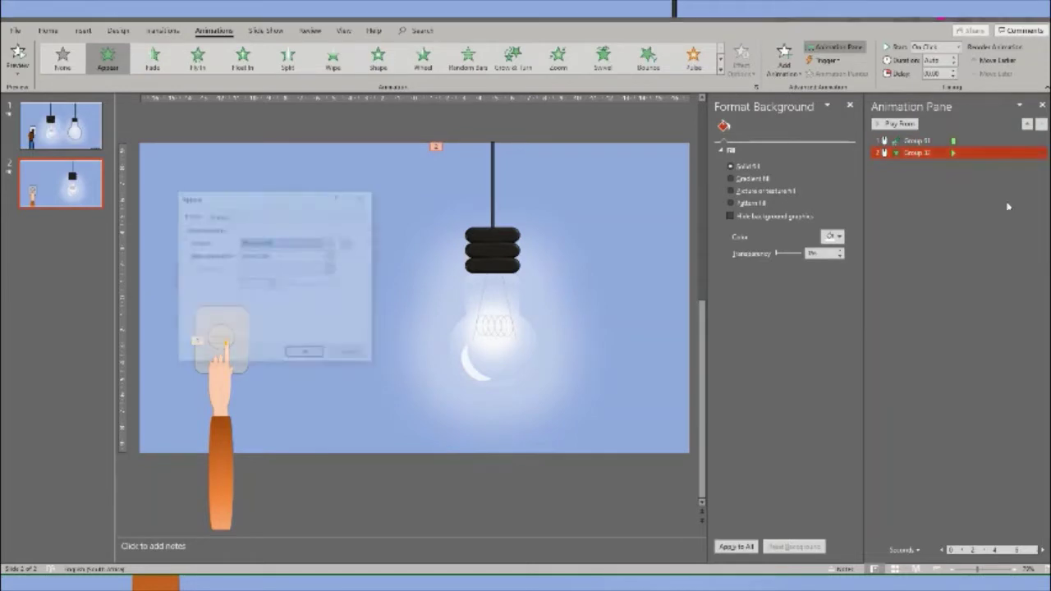
pyautogui.click(291, 244)
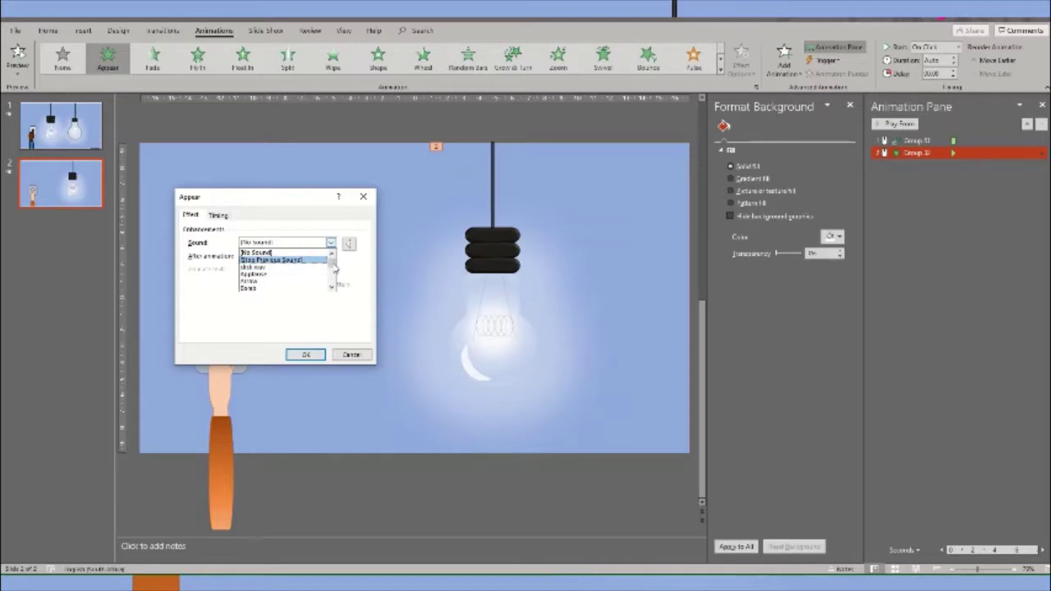
pyautogui.click(292, 277)
pyautogui.click(300, 354)
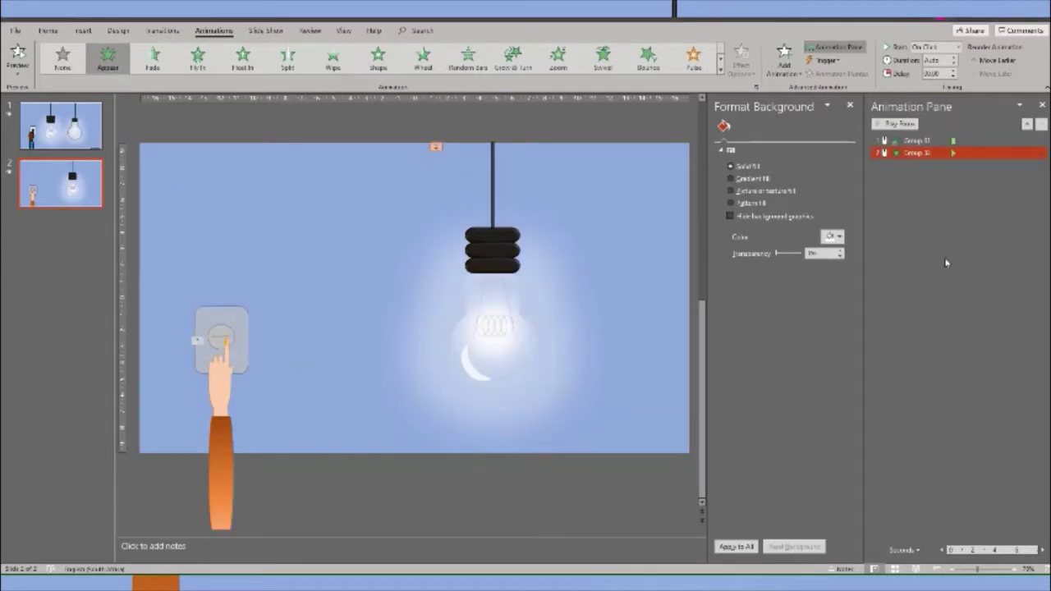
# Set the bulb's animation to start With Previous.
pyautogui.click(952, 47)
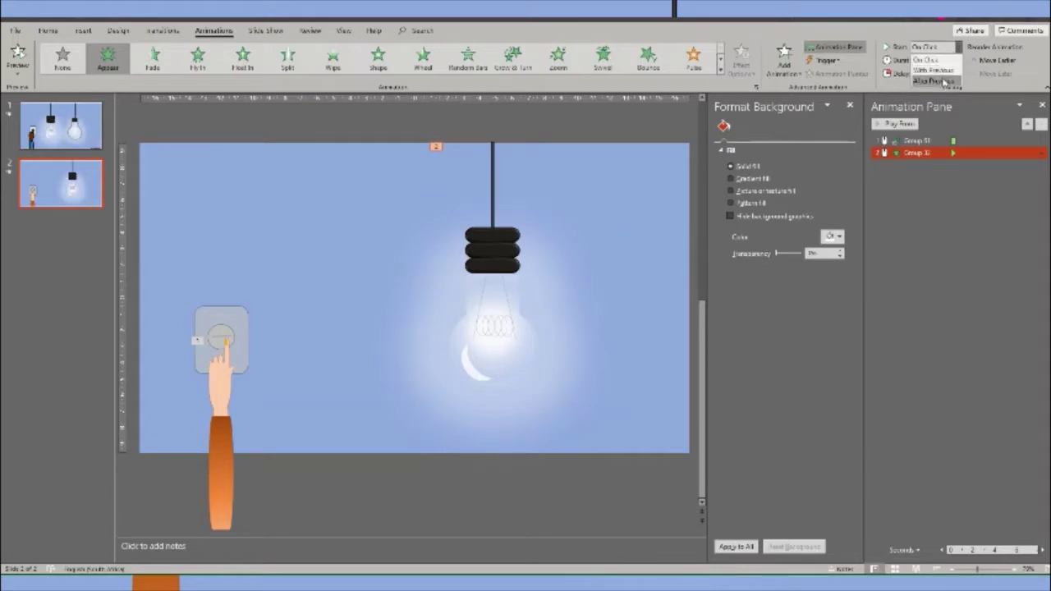
pyautogui.click(936, 70)
pyautogui.click(940, 140)
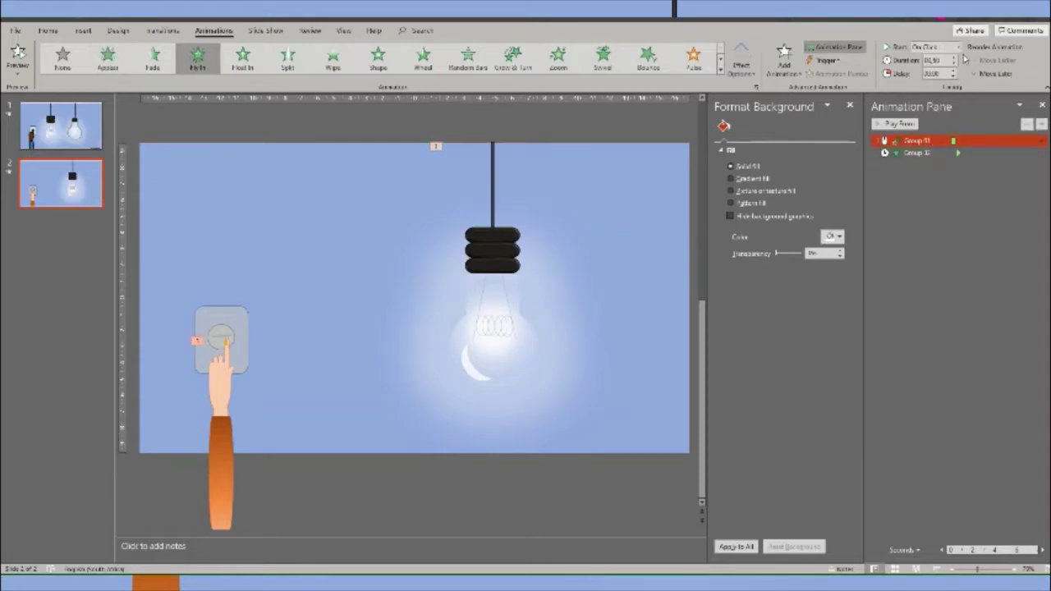
pyautogui.click(953, 221)
pyautogui.click(917, 152)
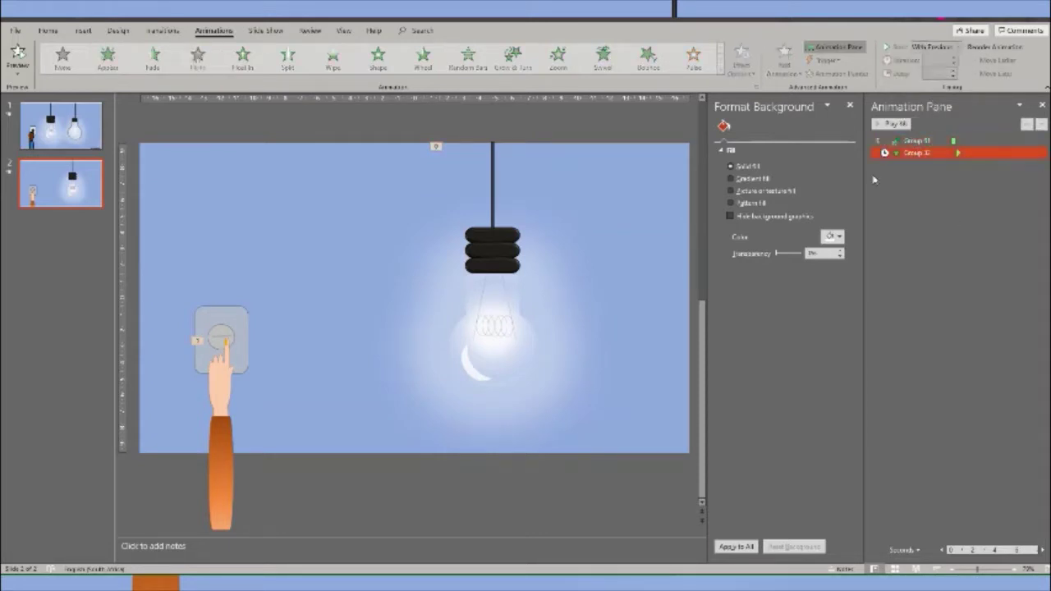
pyautogui.click(932, 569)
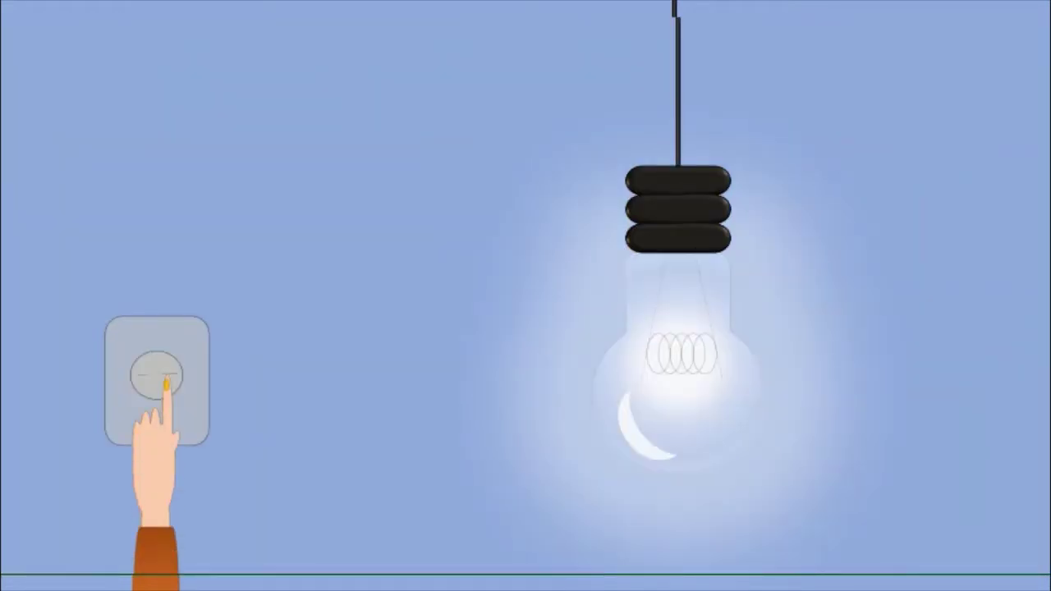
pyautogui.press('Escape')
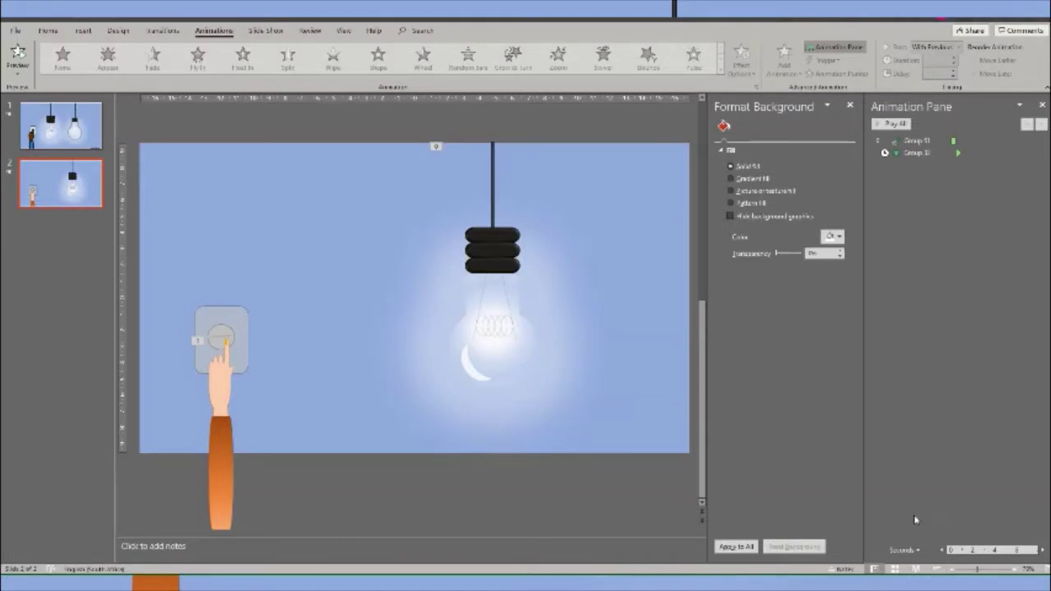
pyautogui.click(926, 570)
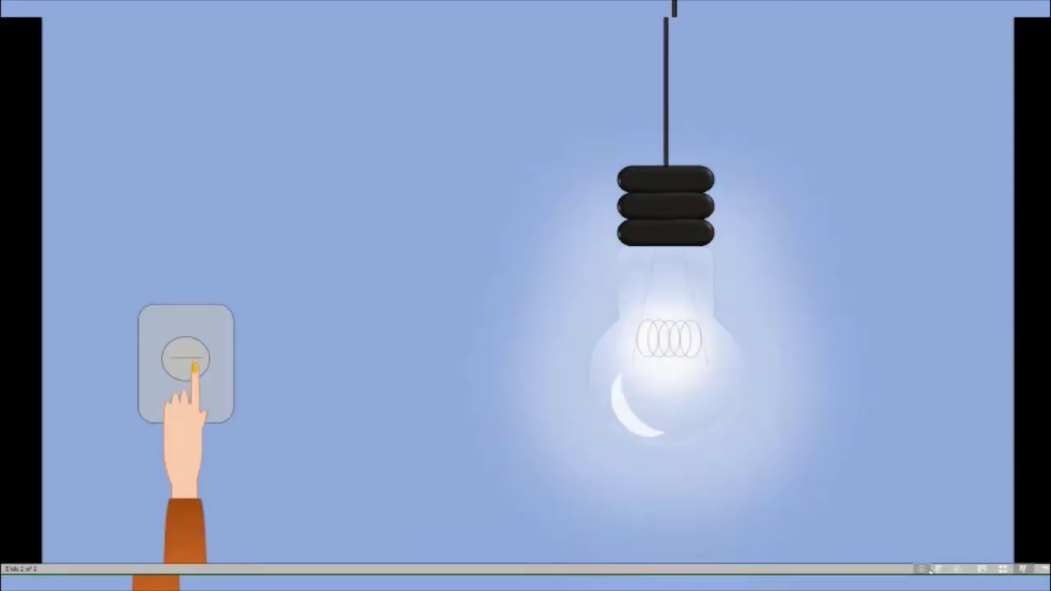
pyautogui.press('Escape')
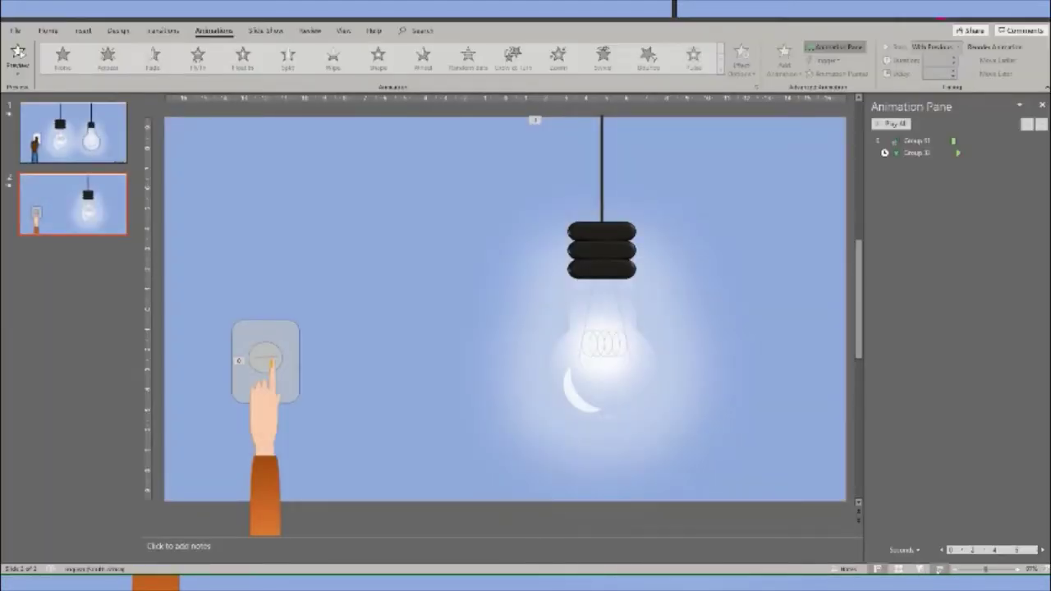
pyautogui.click(879, 569)
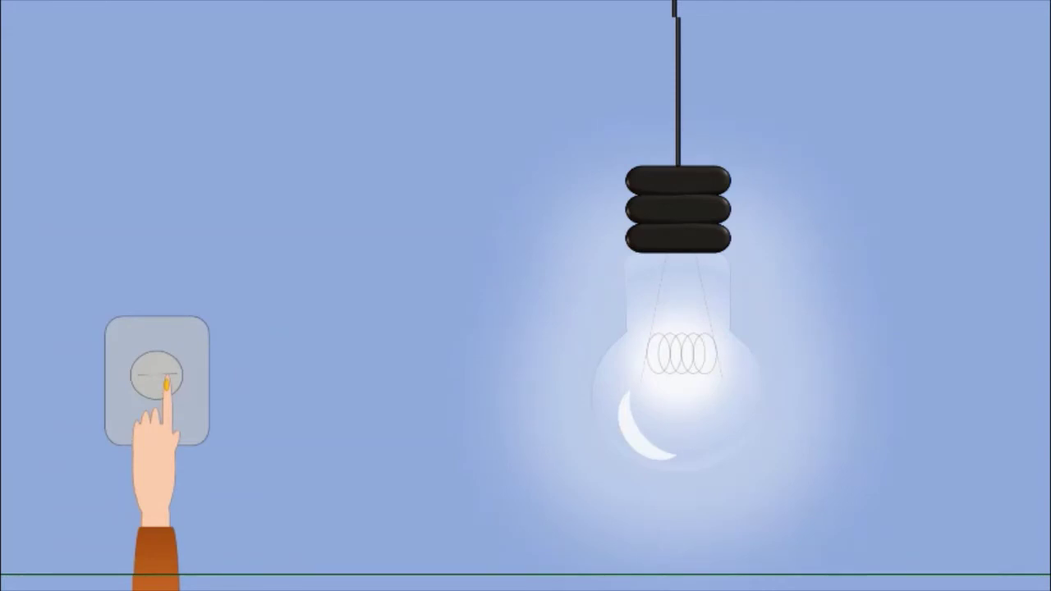
pyautogui.press('Escape')
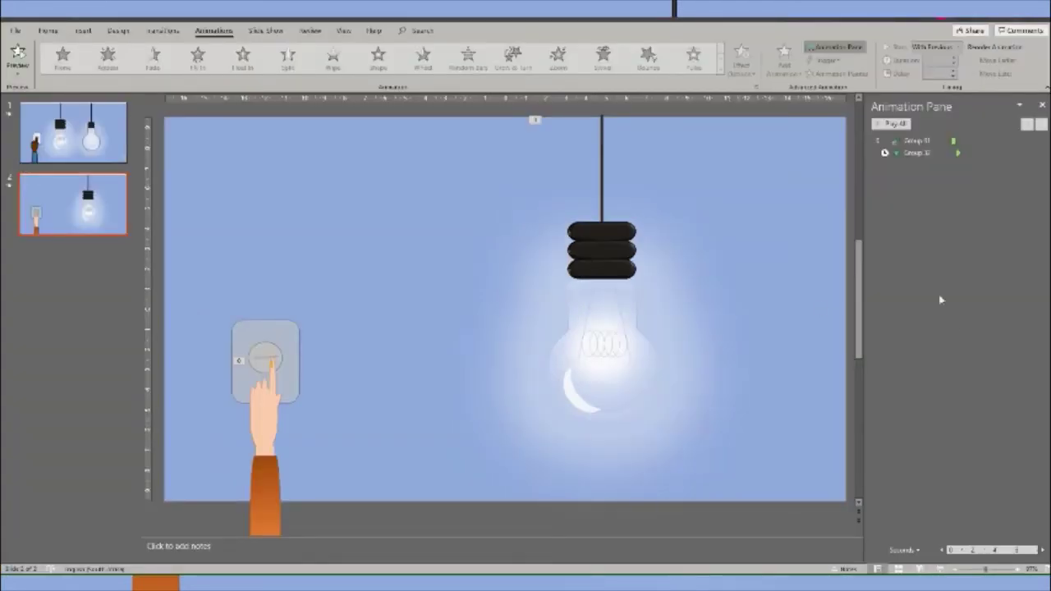